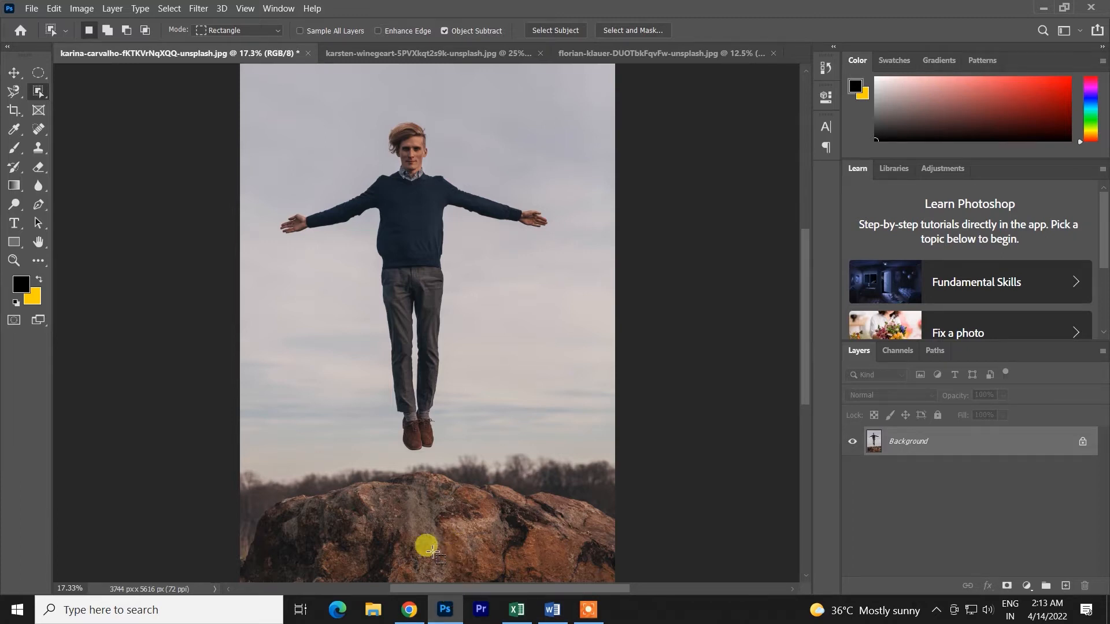
Choose the Object Selection Tool from the automatic selection tools.
scroll(156, 359, "down", 1)
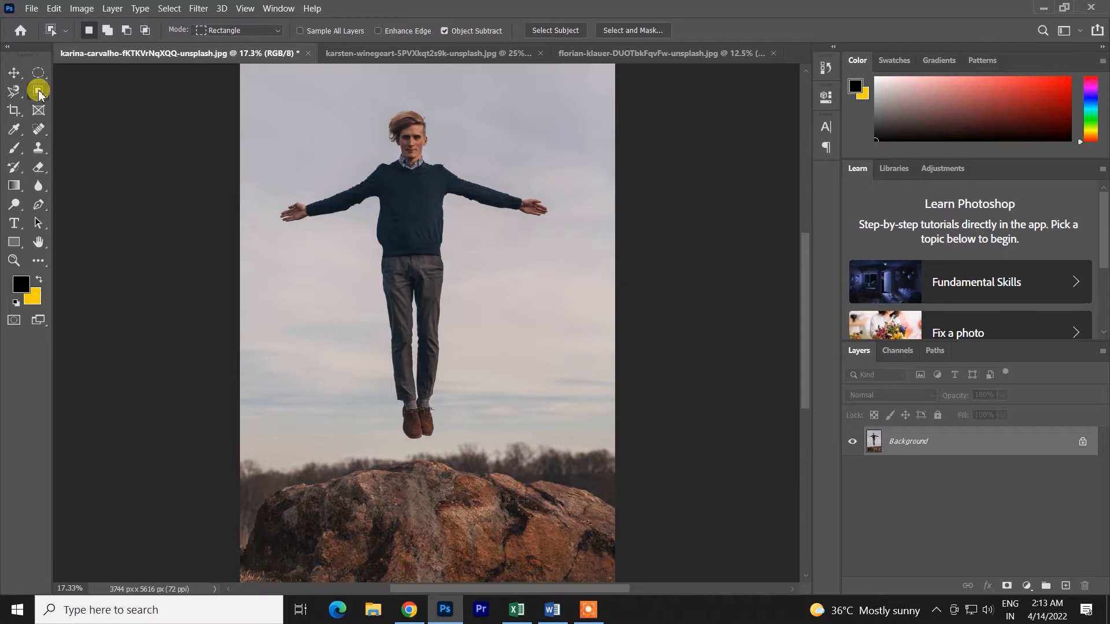
right_click(39, 92)
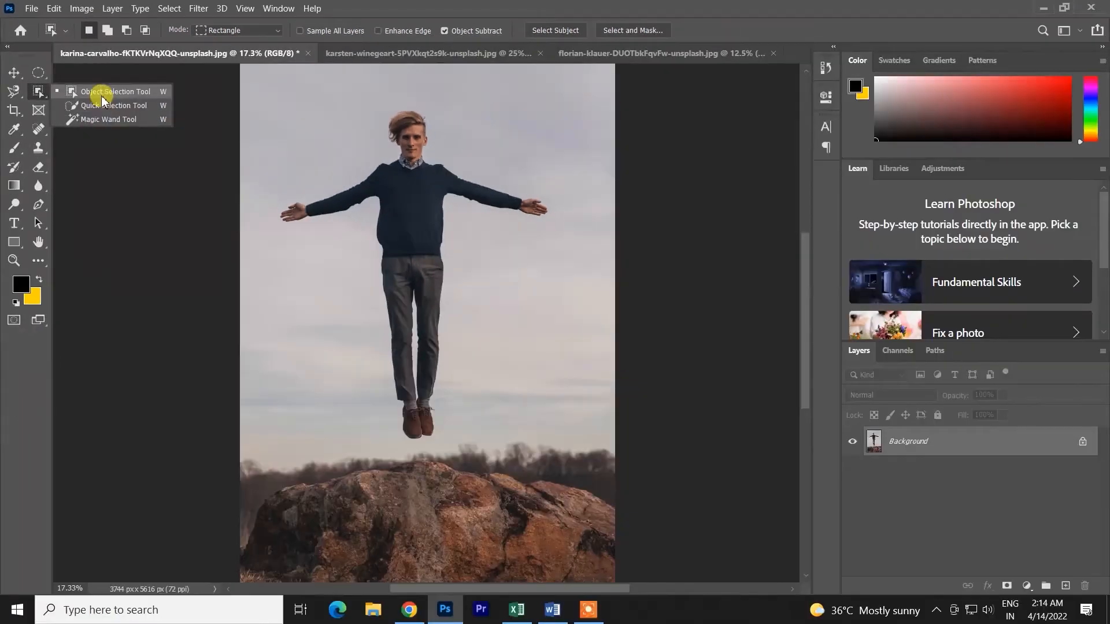
left_click(103, 97)
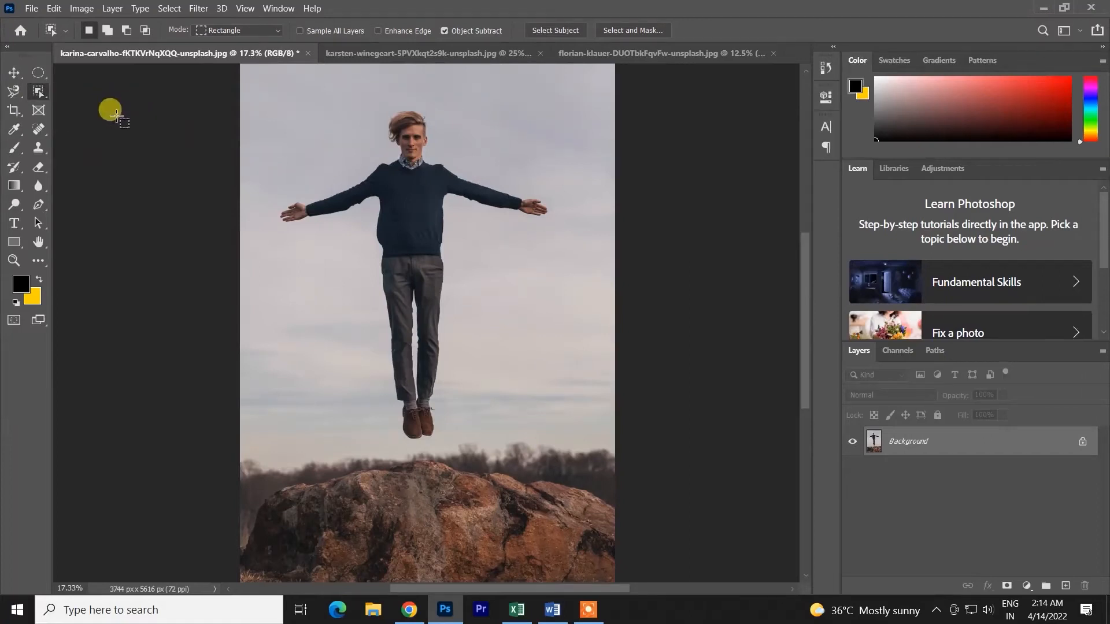
Look through the open photos and switch to the one showing two black pens on a white background.
left_click(629, 53)
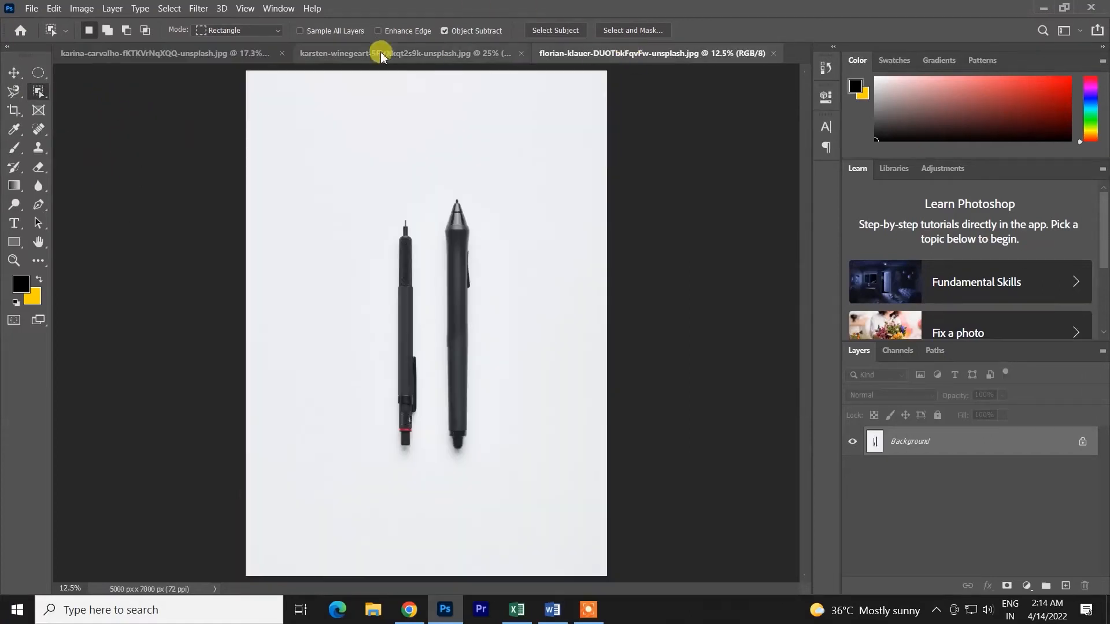
left_click(193, 53)
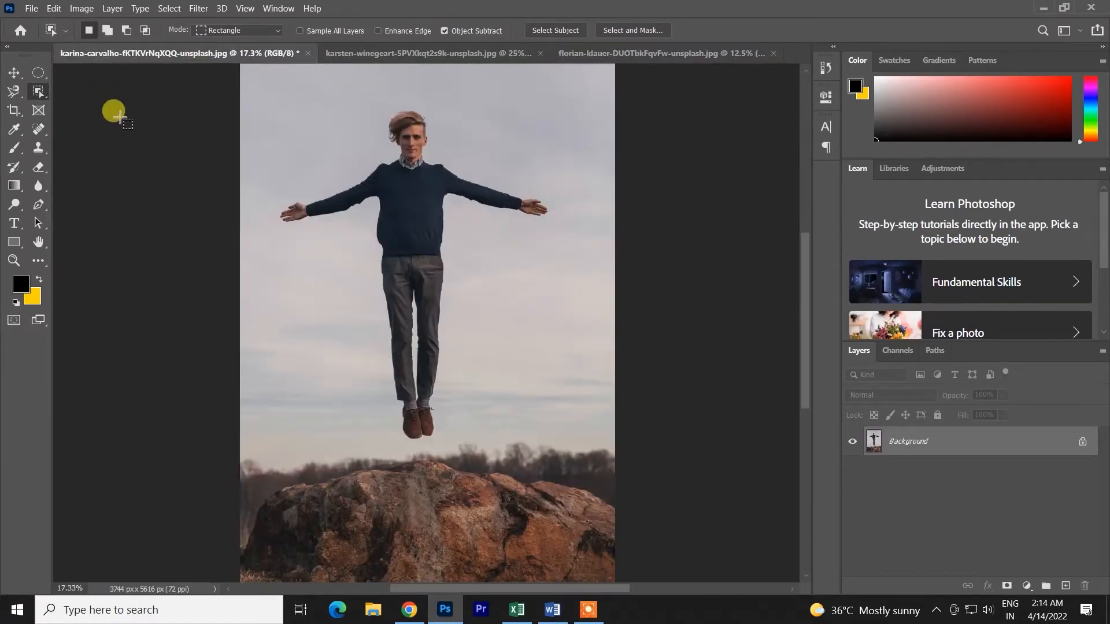
right_click(38, 91)
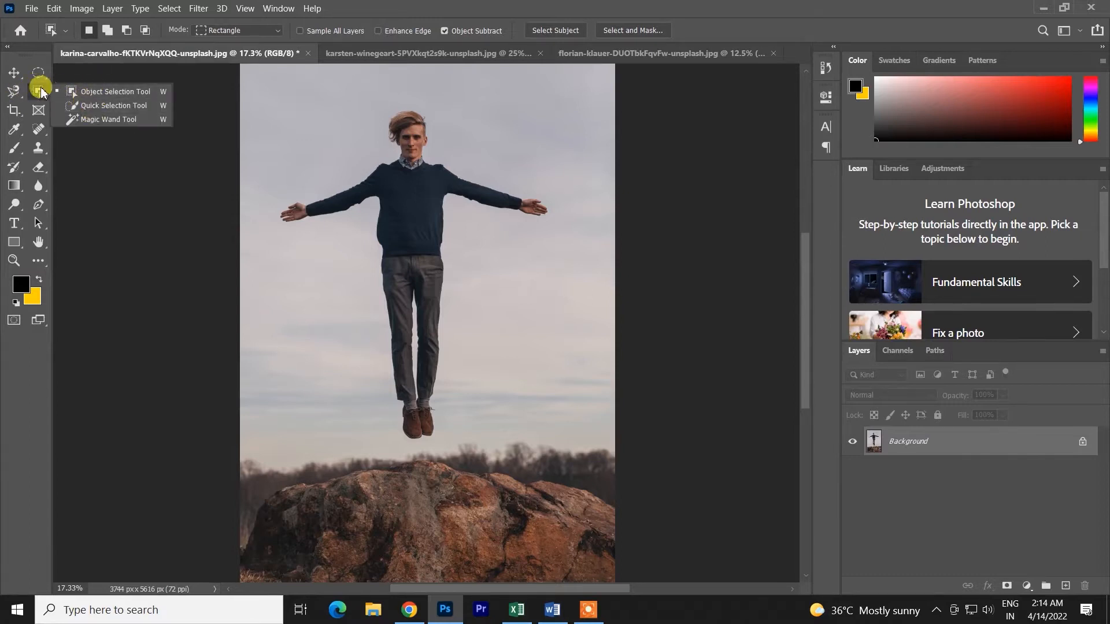
left_click(661, 53)
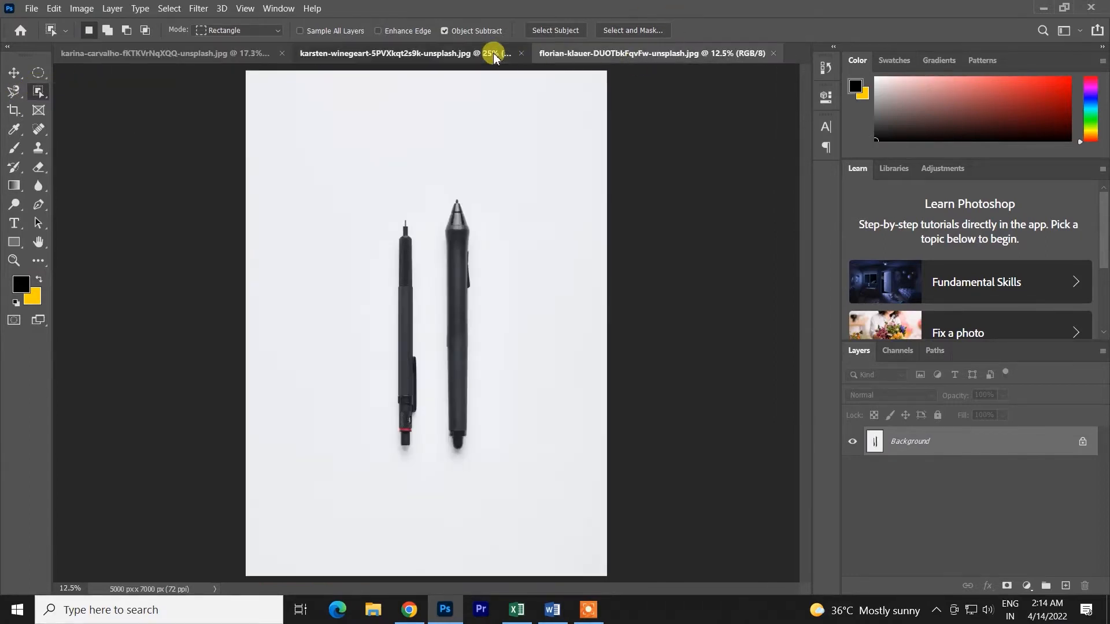
left_click(491, 52)
left_click(232, 53)
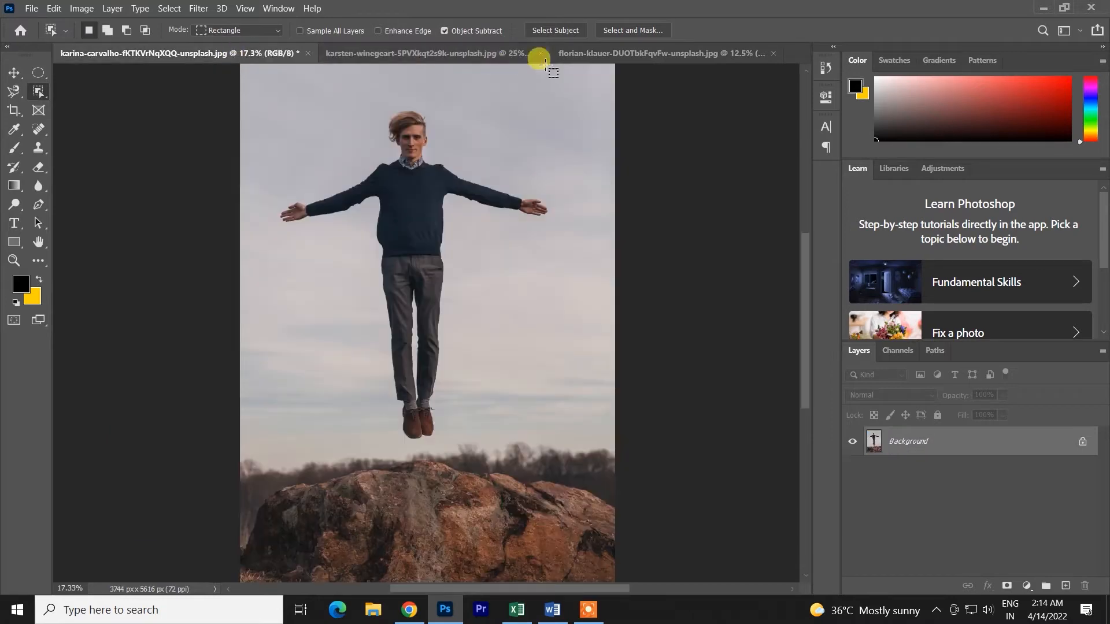
left_click(636, 53)
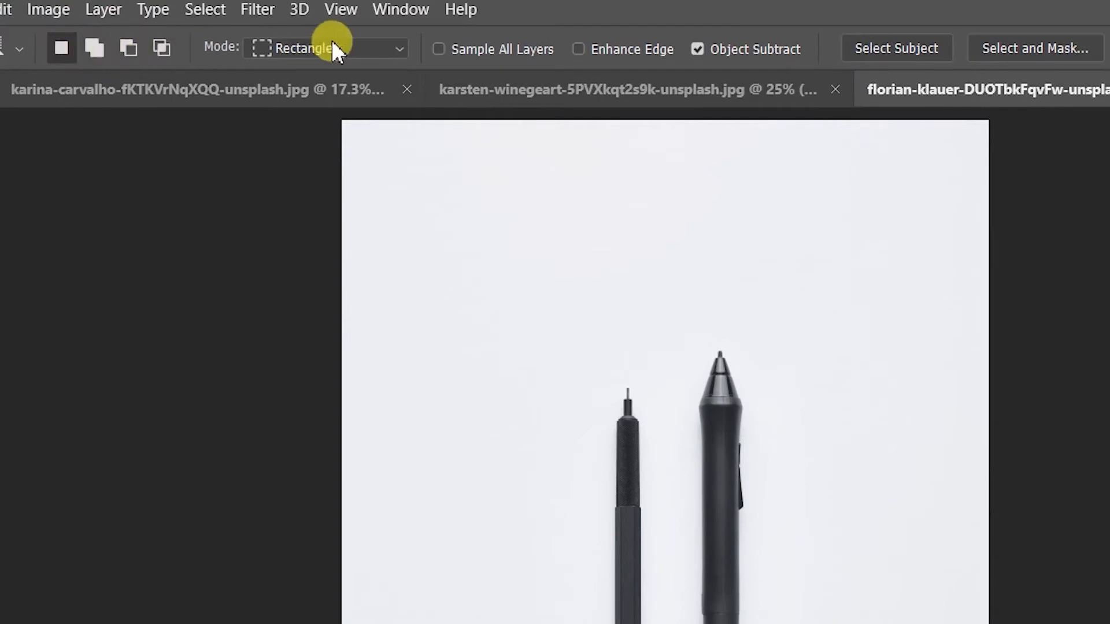
Choose Rectangle mode for object selection, try it around both pens, and undo the selection.
left_click(398, 51)
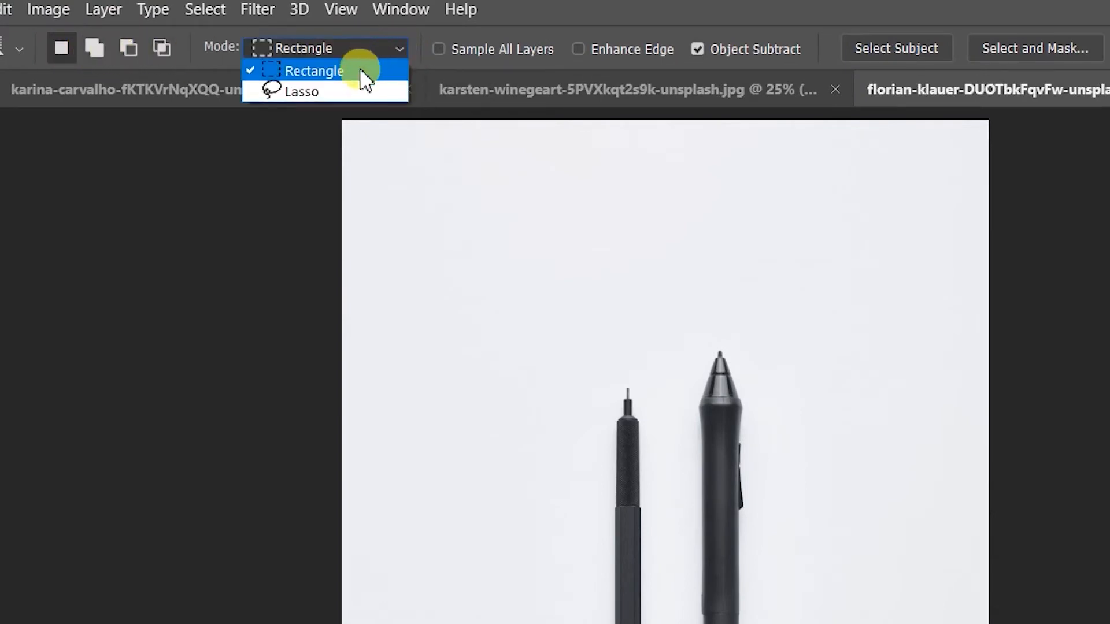
left_click(310, 65)
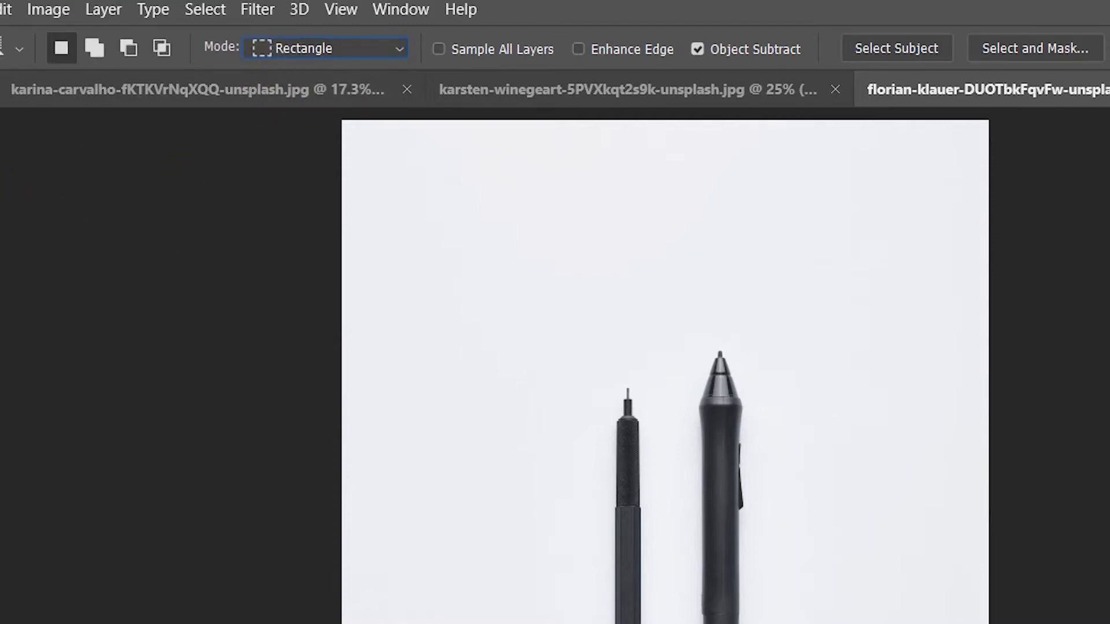
right_click(2, 156)
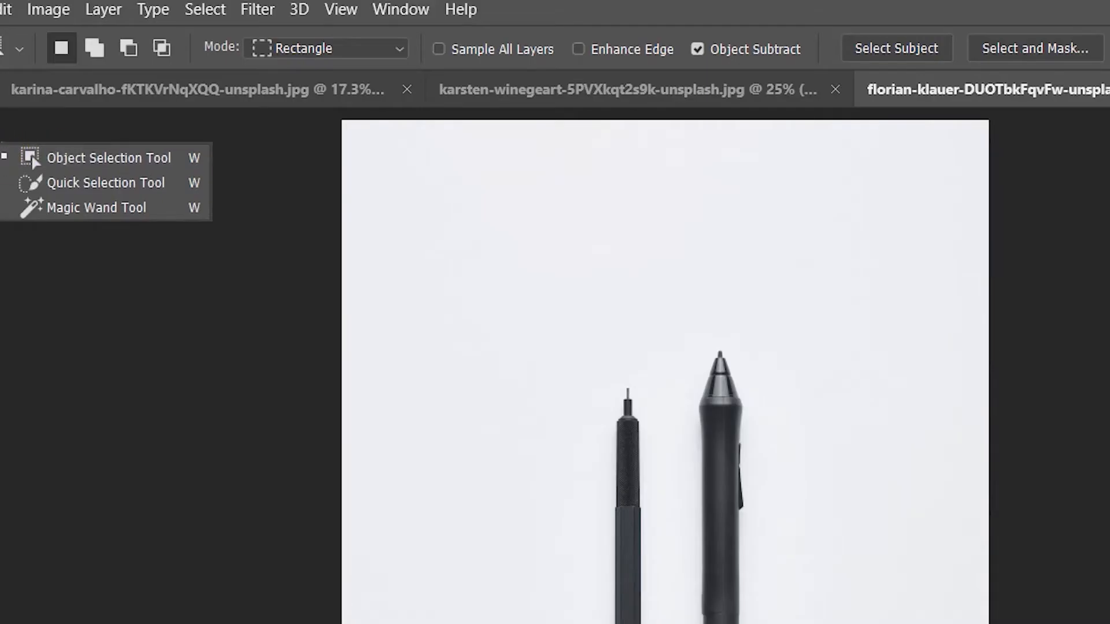
left_click(339, 47)
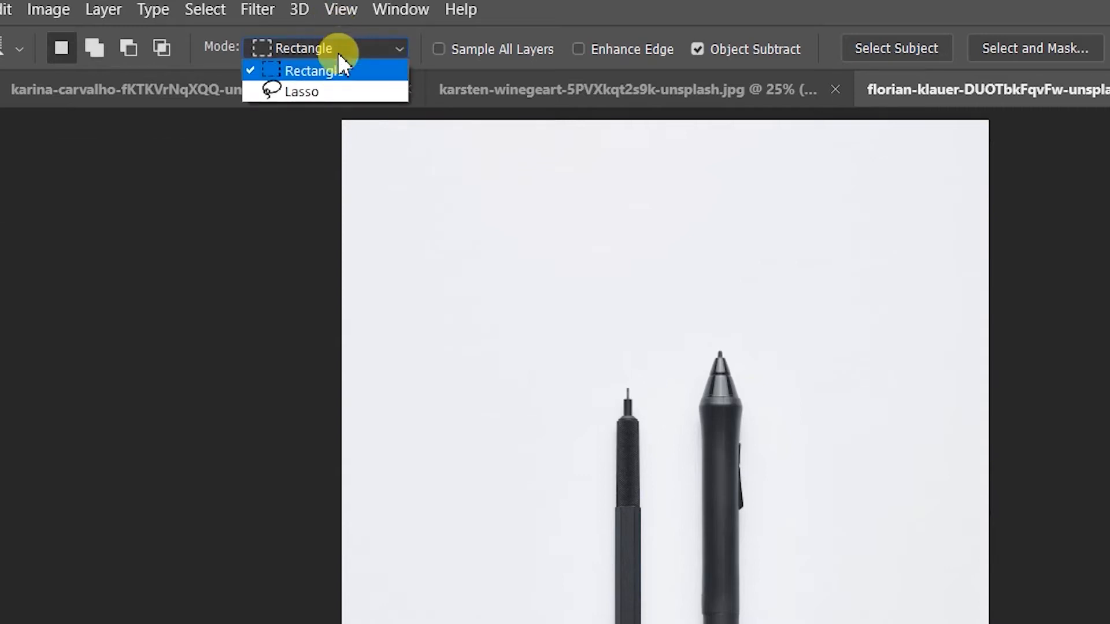
left_click(364, 193)
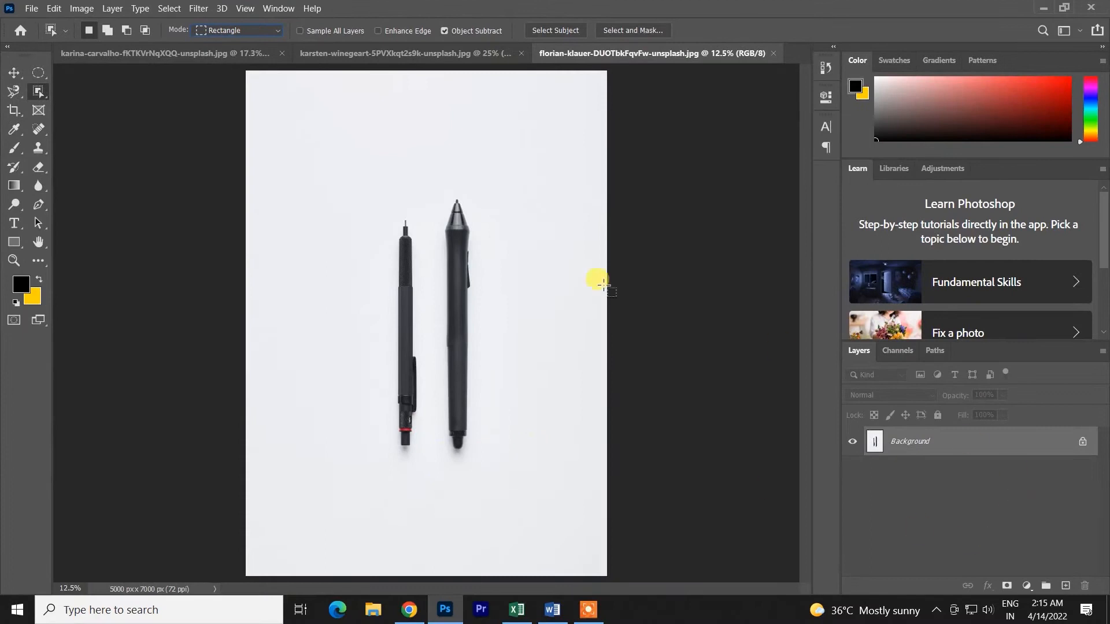
left_click_drag(288, 166, 522, 499)
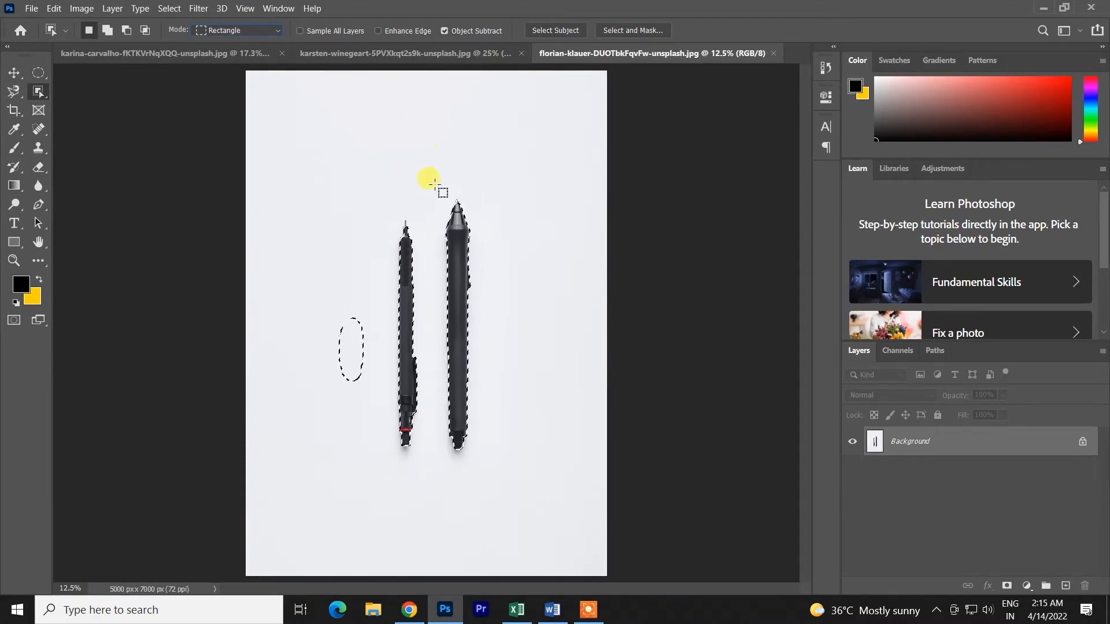
key("ctrl+z")
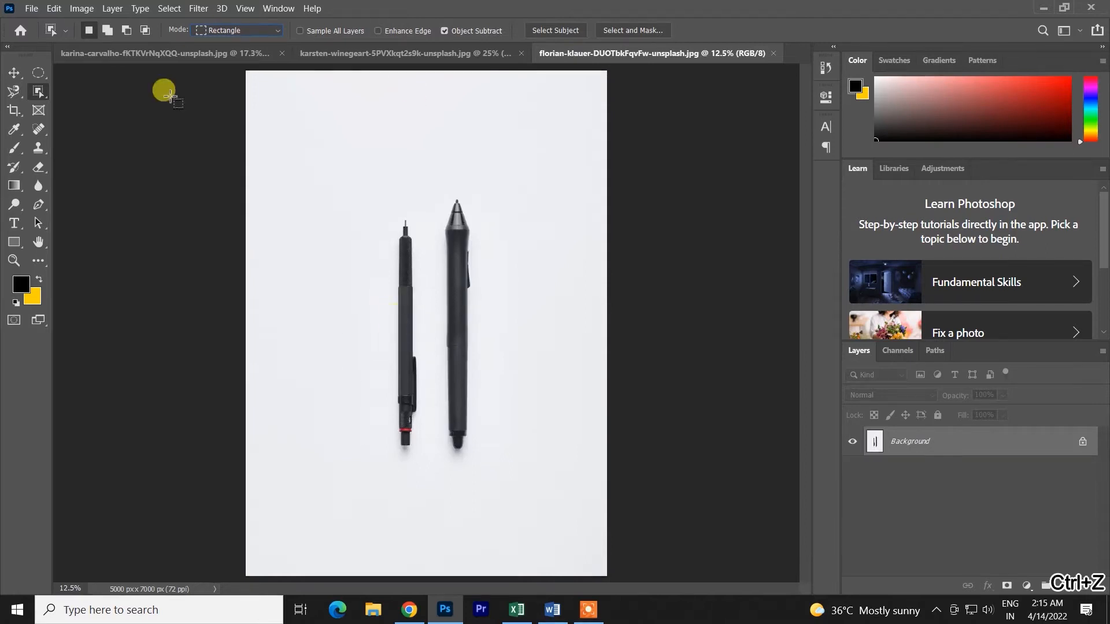
Try Lasso mode by outlining the thinner pen to select it, and undo the selection.
left_click(260, 32)
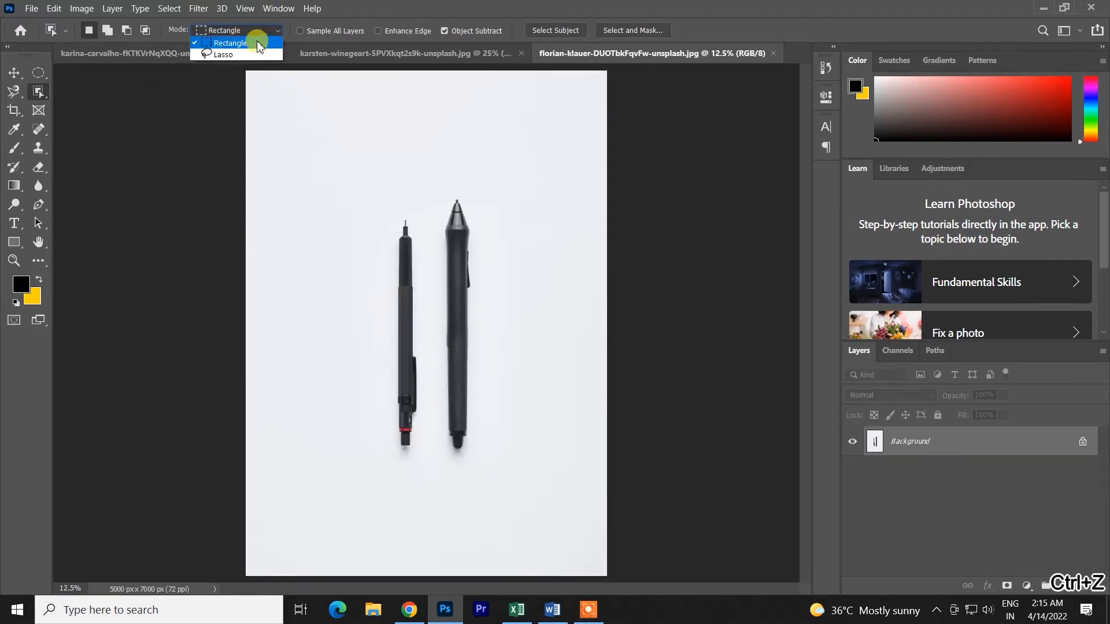
left_click(226, 55)
mouse_move(382, 222)
left_mouse_down()
mouse_move(390, 478)
mouse_move(423, 439)
mouse_move(429, 381)
mouse_move(415, 200)
mouse_move(390, 203)
left_mouse_up()
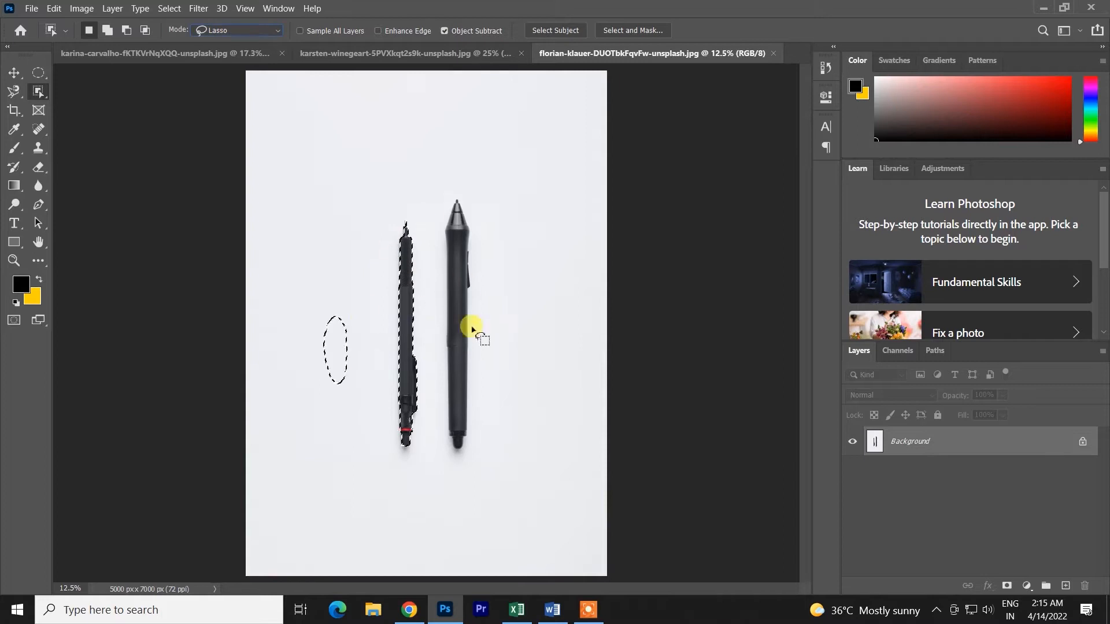
key("ctrl+z")
key("ctrl+z")
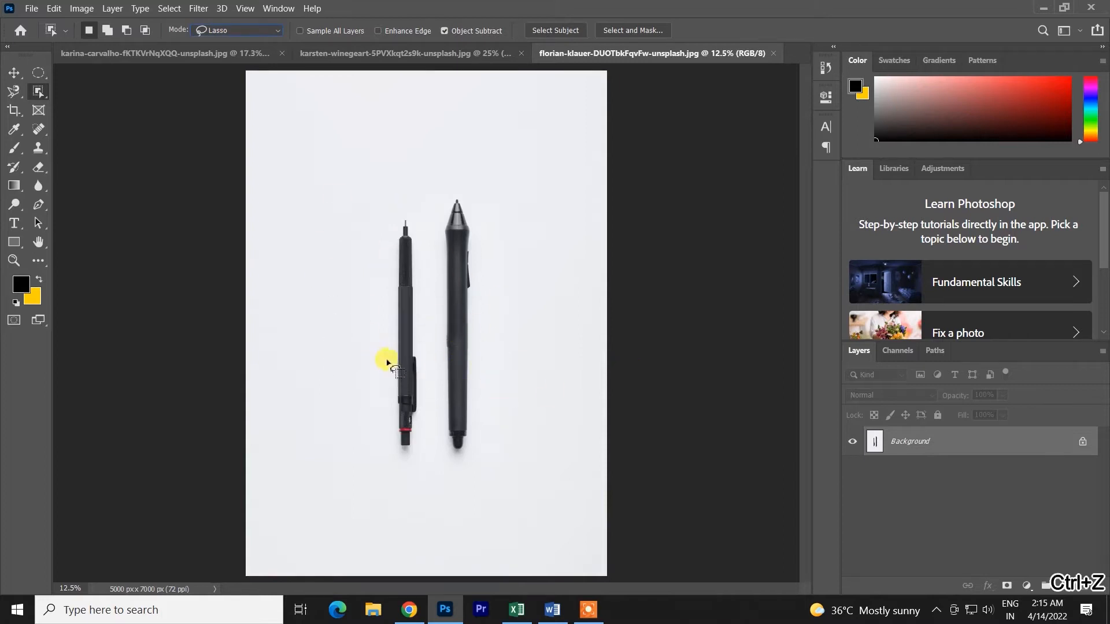
Set the selection mode back to Rectangle, try selecting both pens on the Background layer, and undo the selection.
left_click(273, 30)
left_click(230, 43)
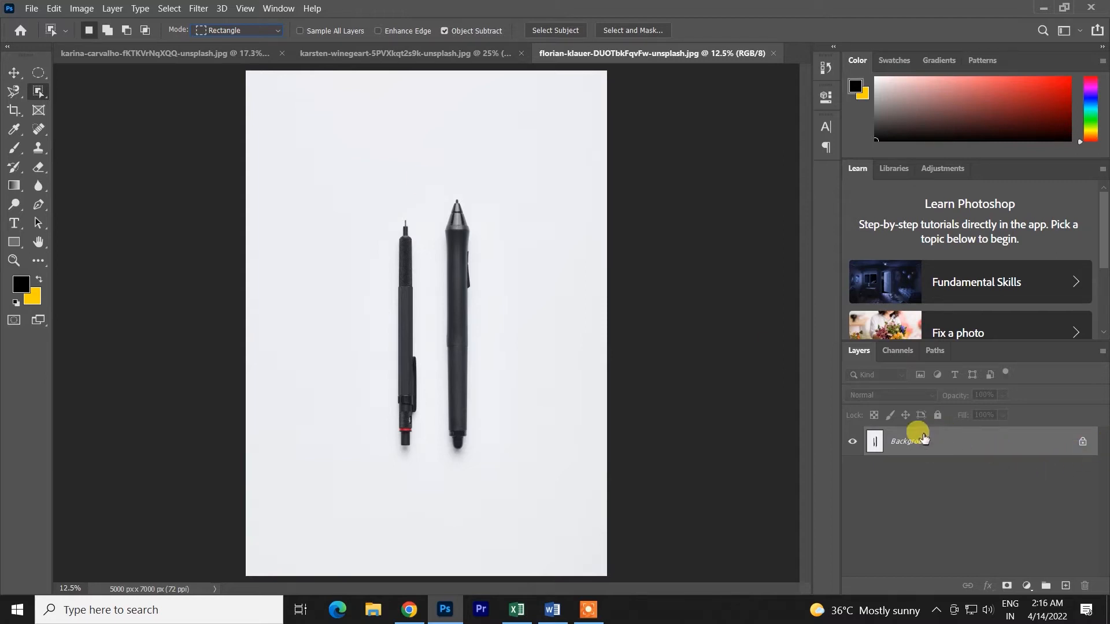
left_click_drag(336, 162, 531, 513)
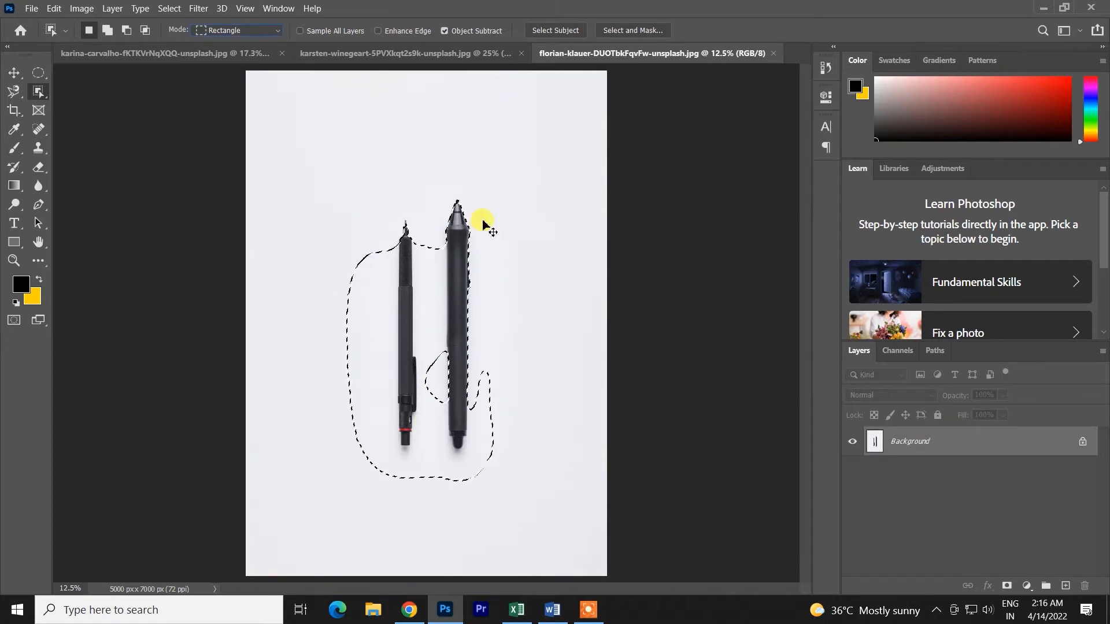
key("ctrl+z")
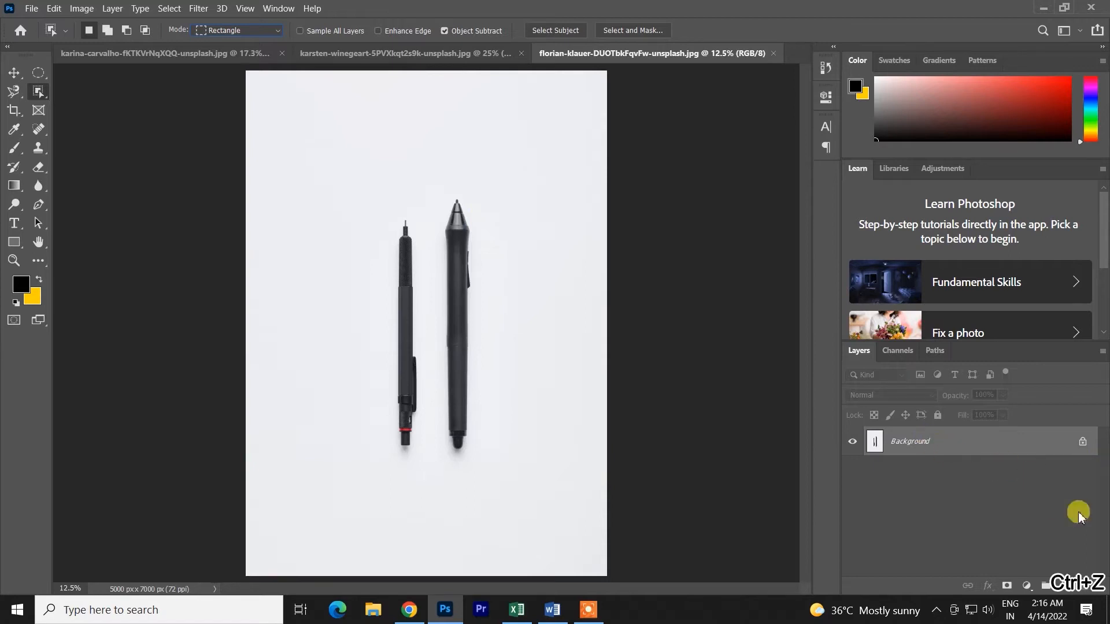
Add a new empty layer and try an object selection around both pens while that layer is active.
left_click(1066, 586)
left_click_drag(309, 117, 524, 530)
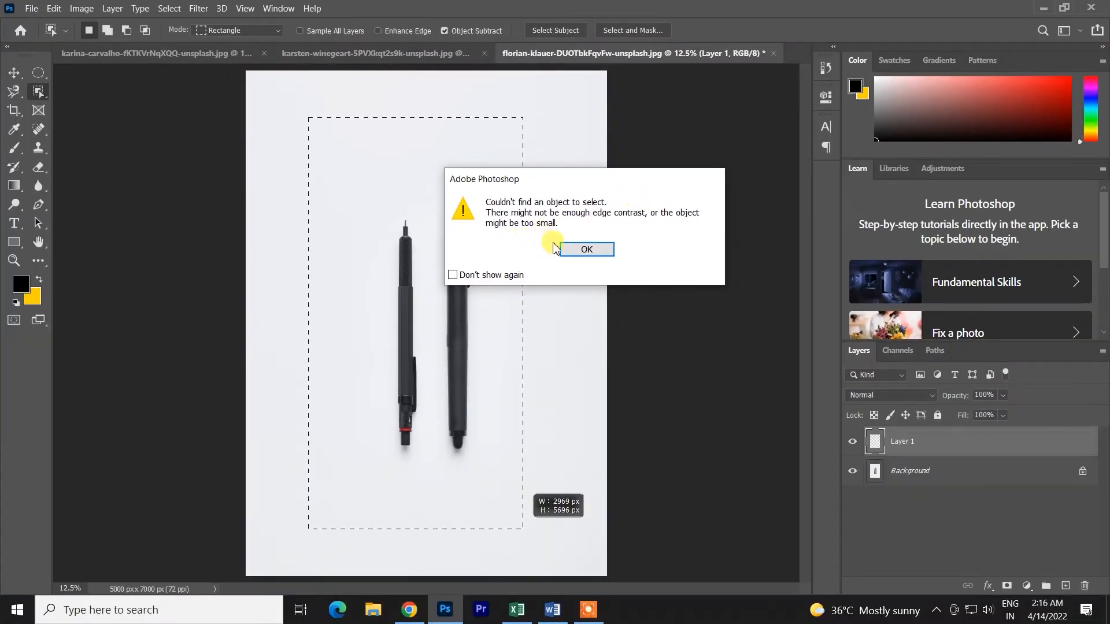
left_click(593, 250)
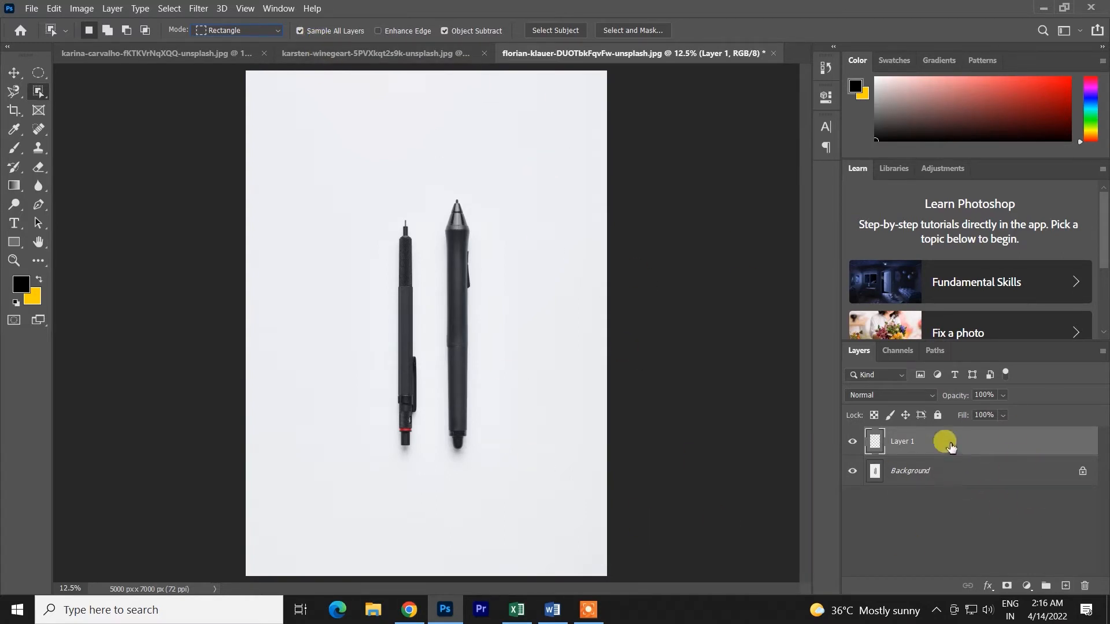
Toggle the Background layer's visibility to examine the content of Layer 1 alone, leaving the Background shown.
left_click(854, 471)
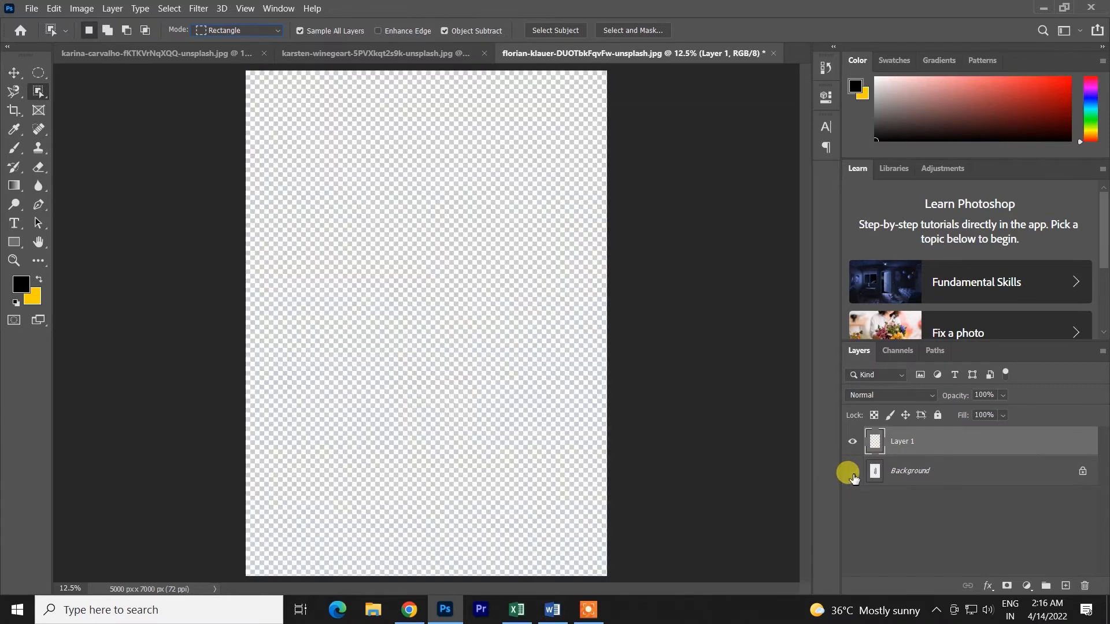
left_click(854, 472)
left_click(853, 472)
left_click(853, 472)
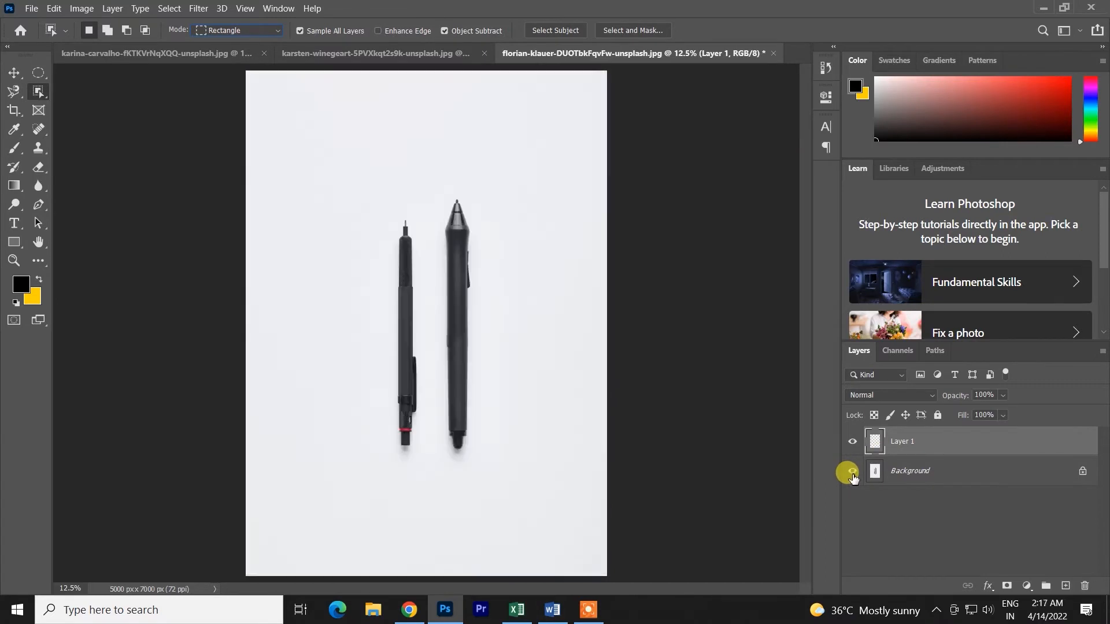
left_click(854, 475)
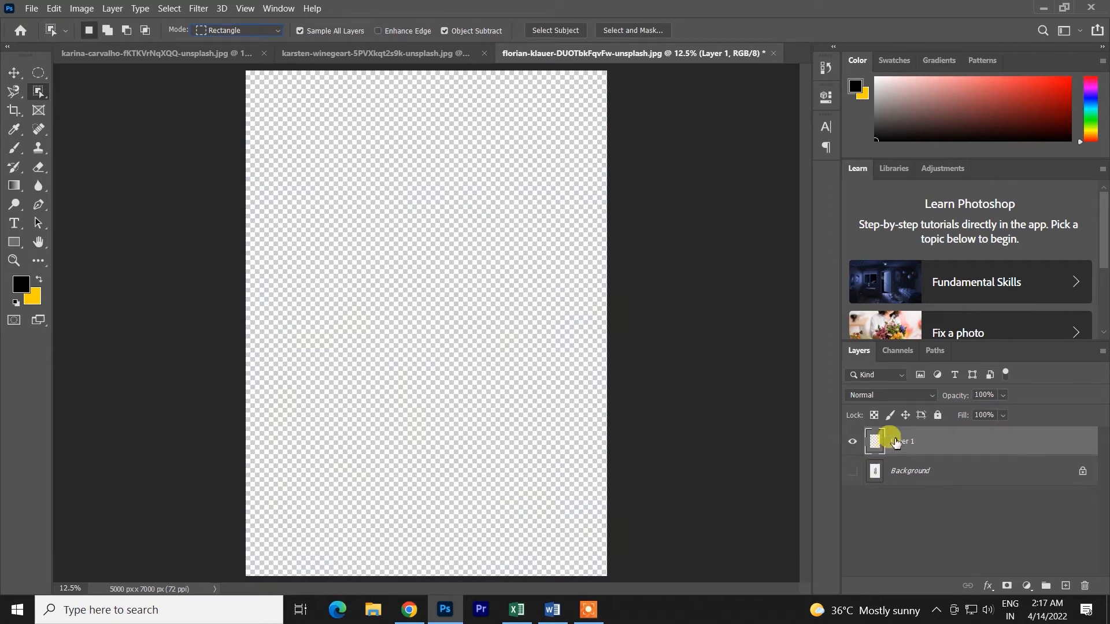
left_click(852, 473)
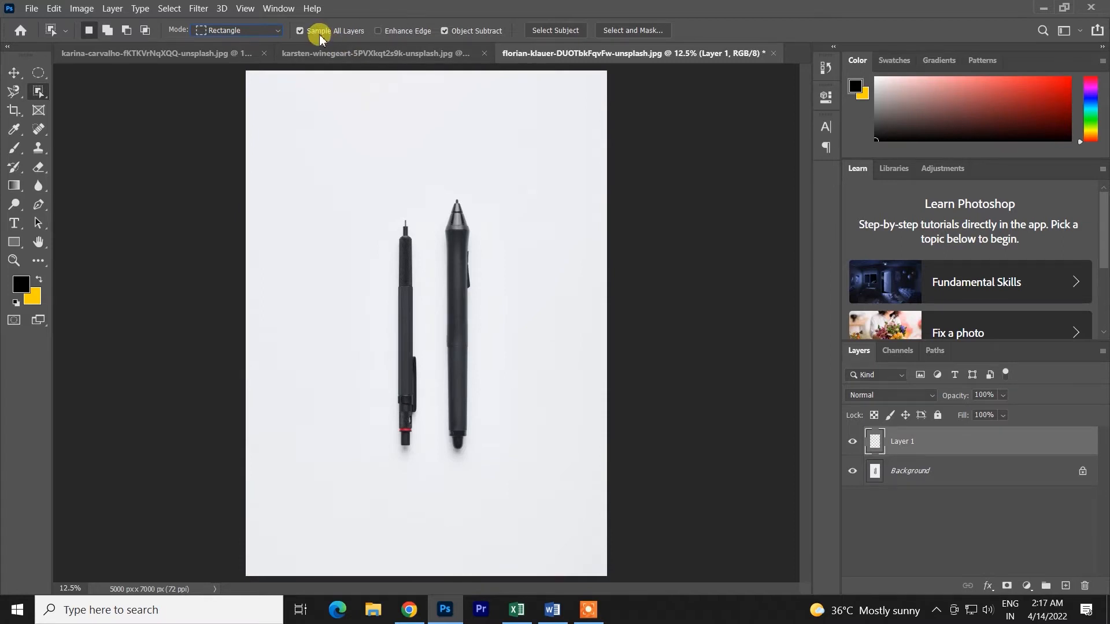
With Sample All Layers on and Layer 1 active, try rectangular object selections around both pens, undoing each one.
left_click_drag(339, 159, 508, 488)
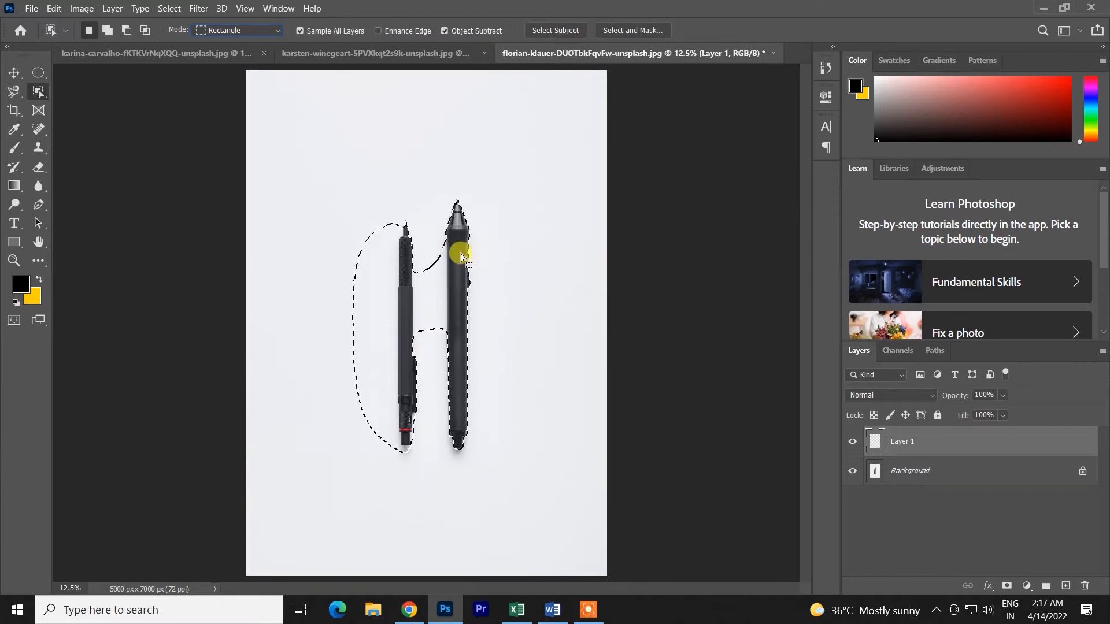
key("ctrl+z")
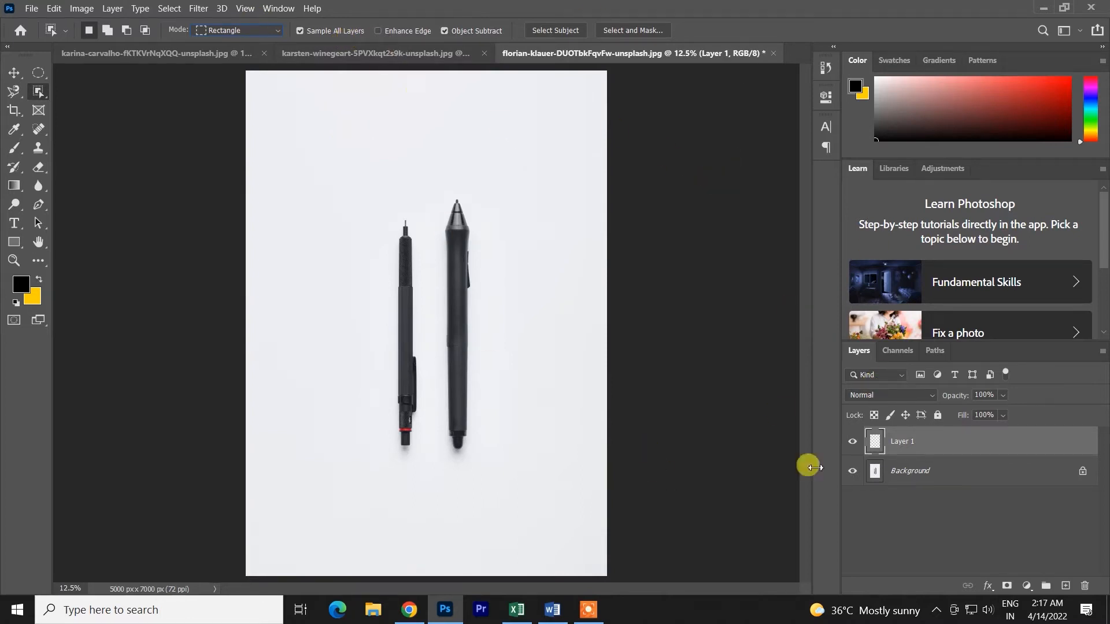
left_click_drag(333, 157, 567, 511)
key("ctrl+z")
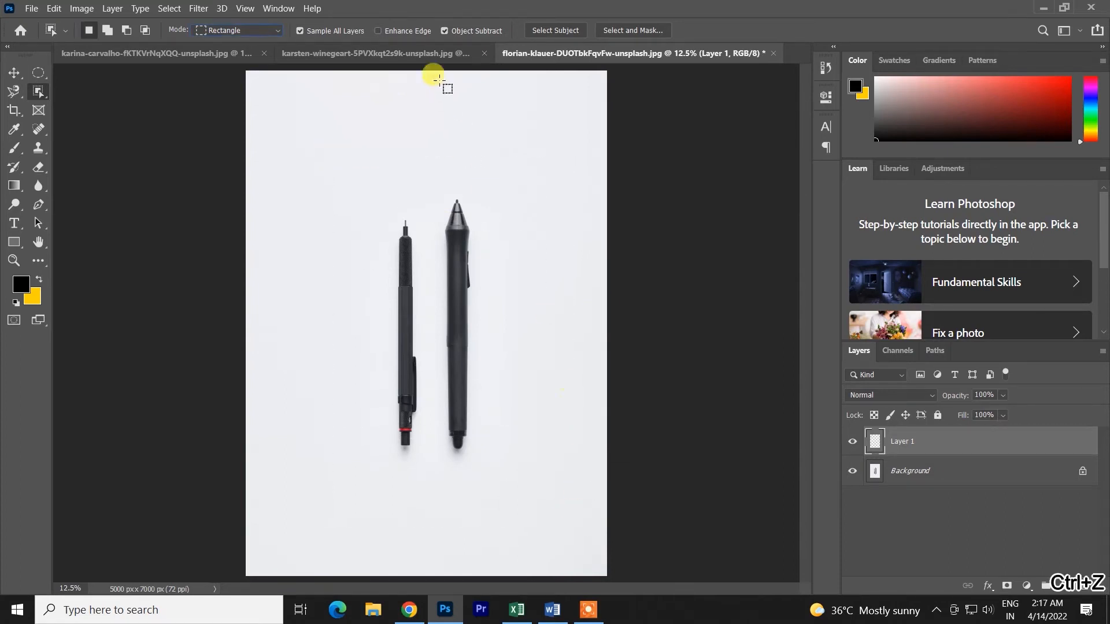
Try Enhance Edge on an object selection around both pens, undo the selection, and turn Enhance Edge off again.
left_click(379, 30)
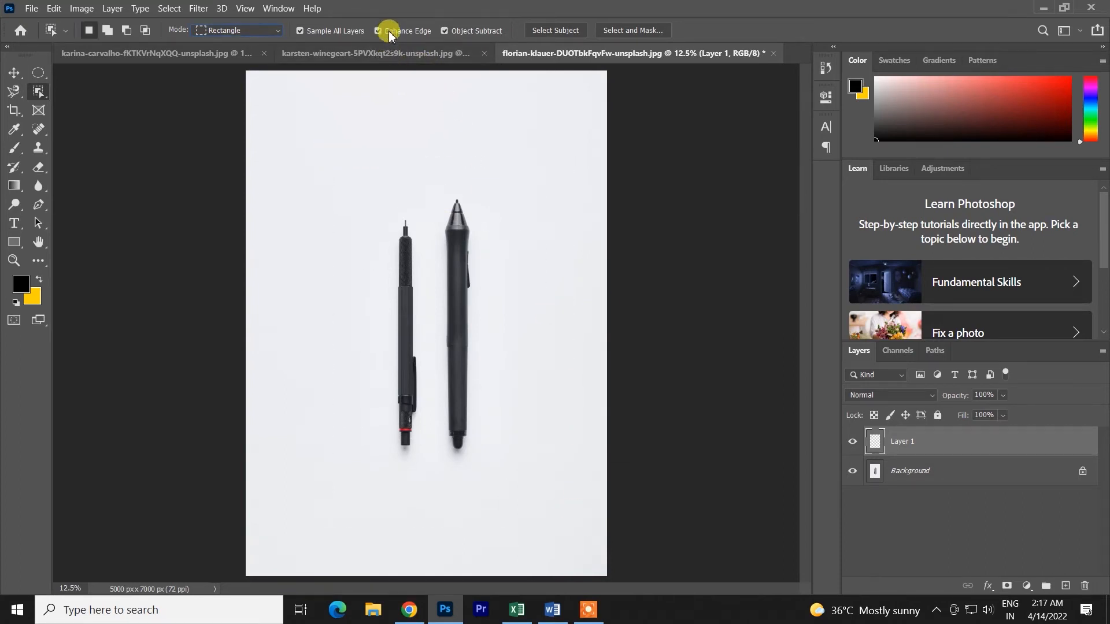
left_click_drag(341, 160, 584, 525)
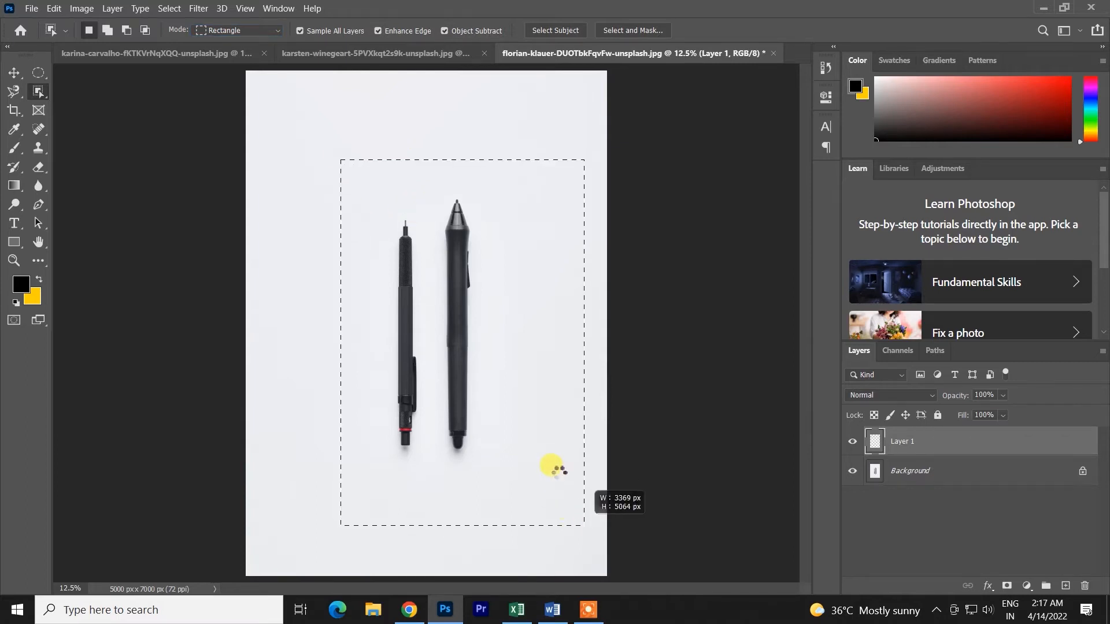
left_click_drag(558, 470, 560, 474)
key("ctrl+z")
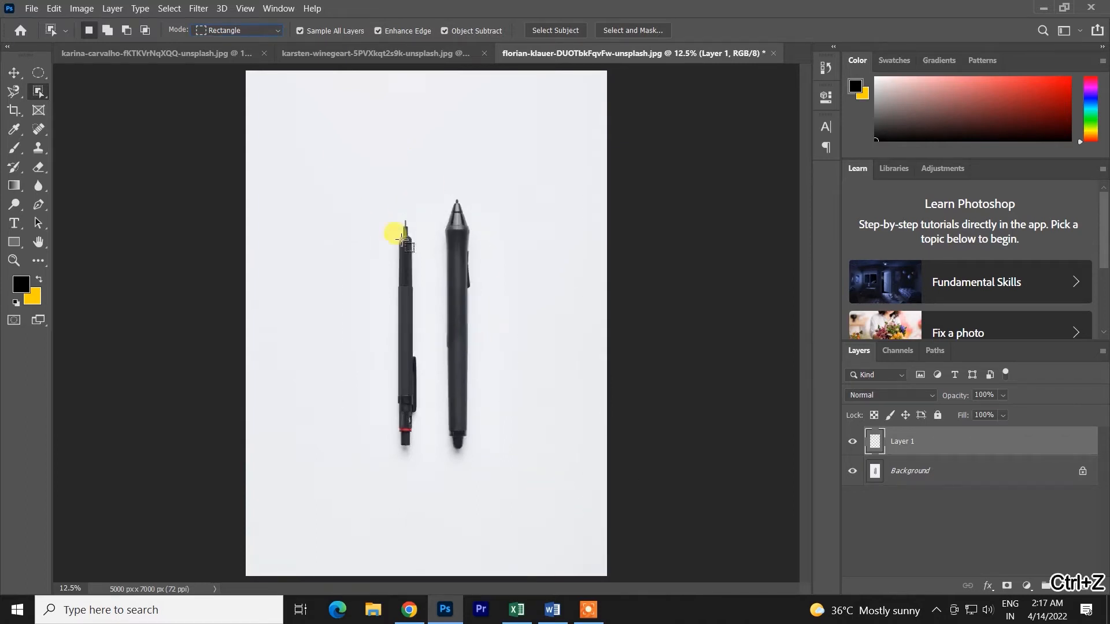
left_click(379, 31)
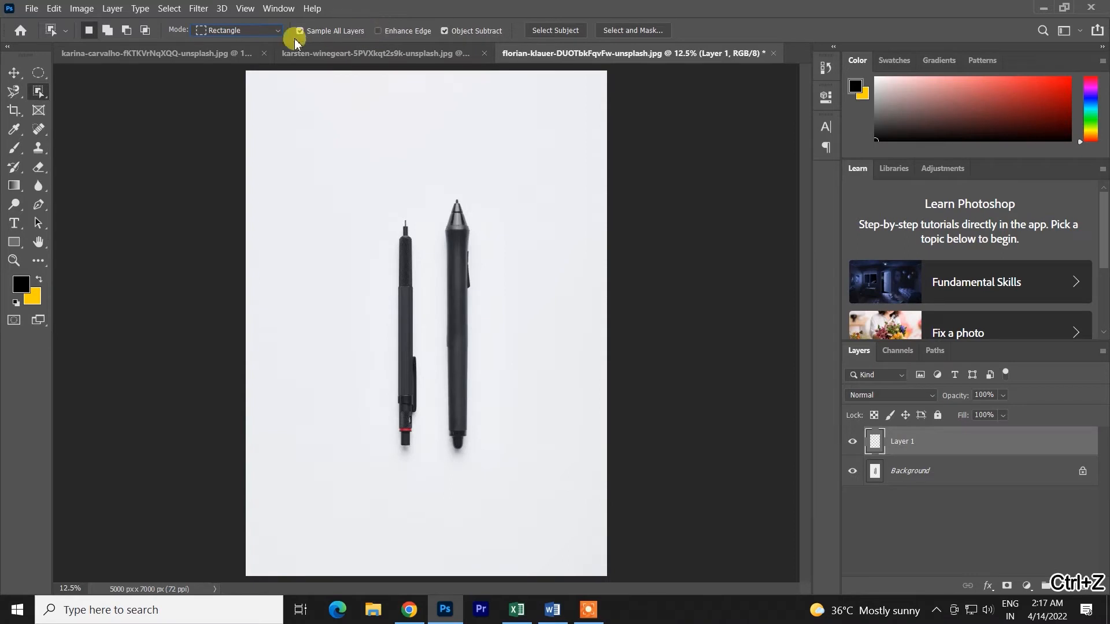
Compare rectangular object selections around both pens with Enhance Edge off and on, undoing each selection and leaving Enhance Edge on.
left_click_drag(329, 114, 544, 526)
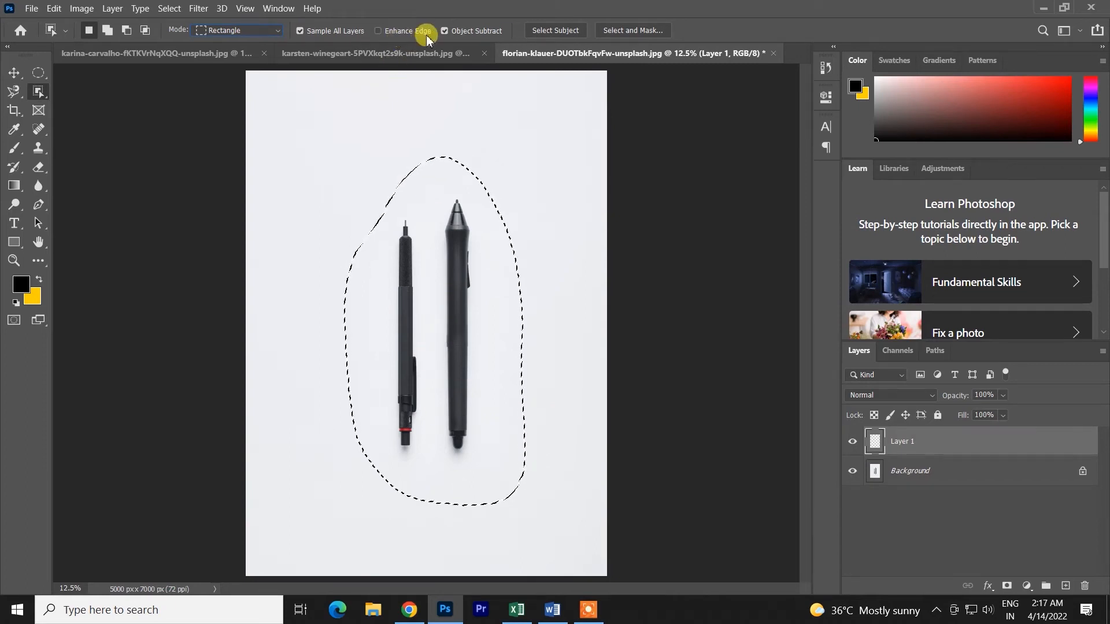
key("ctrl+z")
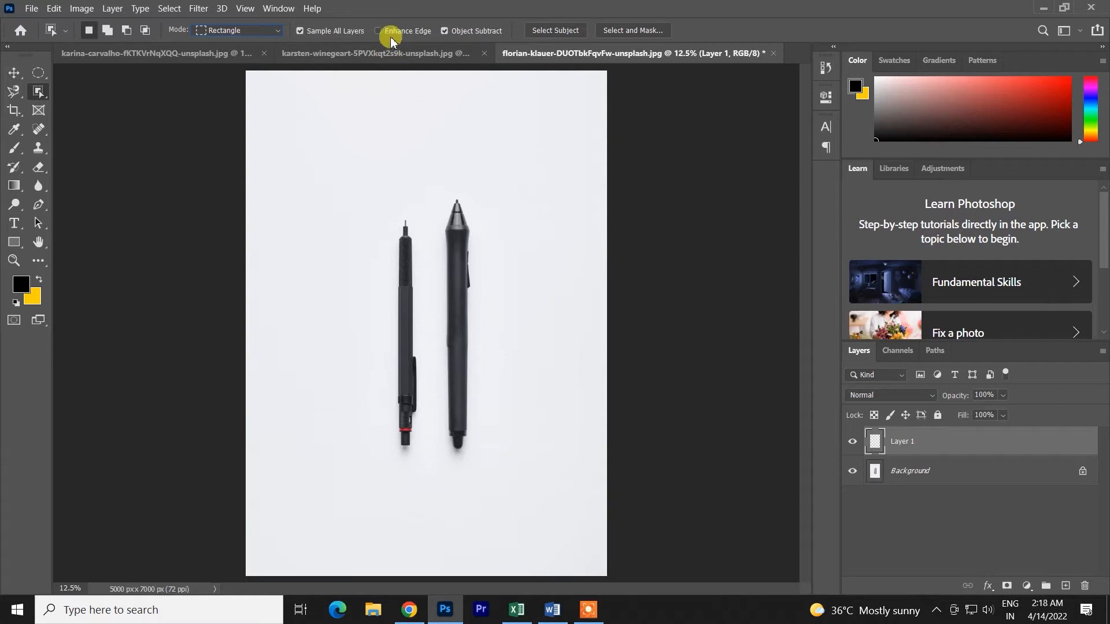
left_click_drag(347, 151, 512, 482)
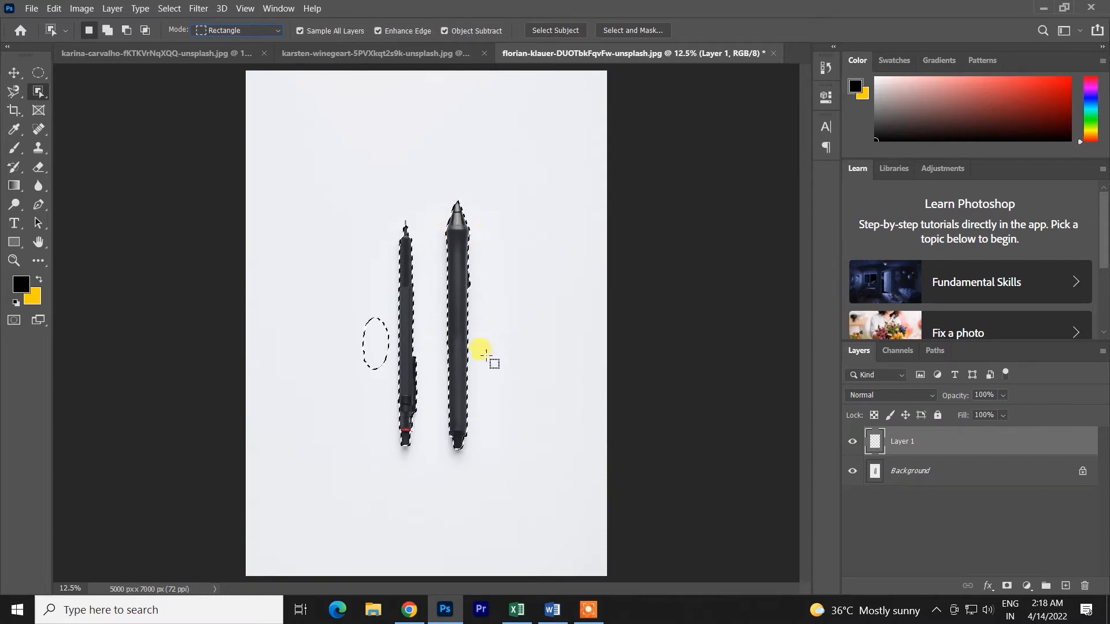
key("ctrl+z")
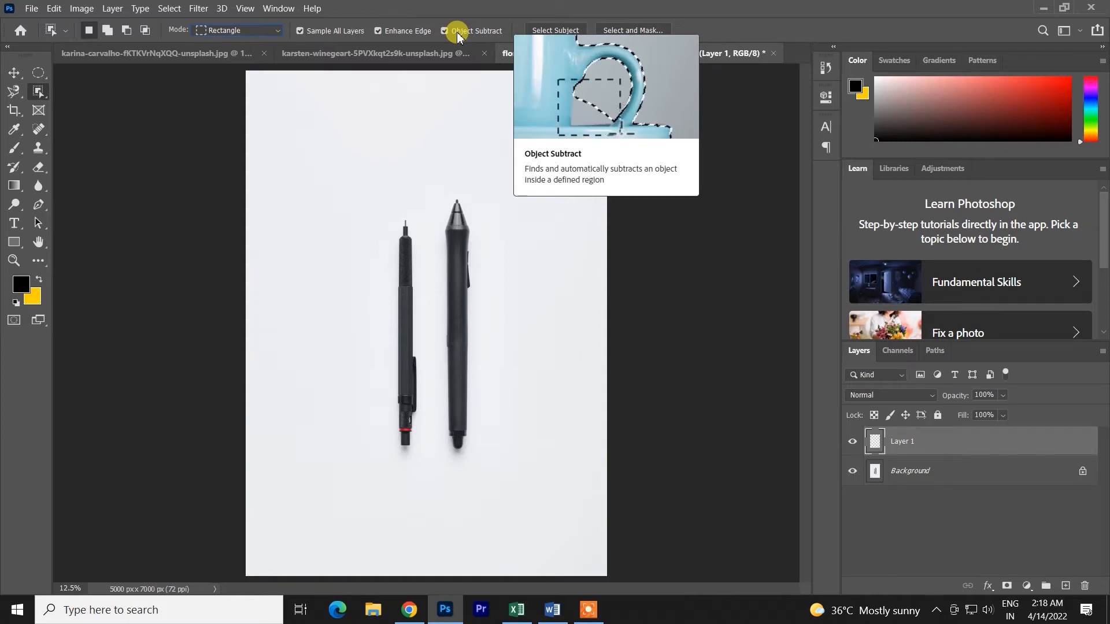
Try subtracting the stray selected area beside the thicker pen's lower end from an object selection, with Object Subtract on, and undo all attempts.
left_click_drag(373, 180, 444, 362)
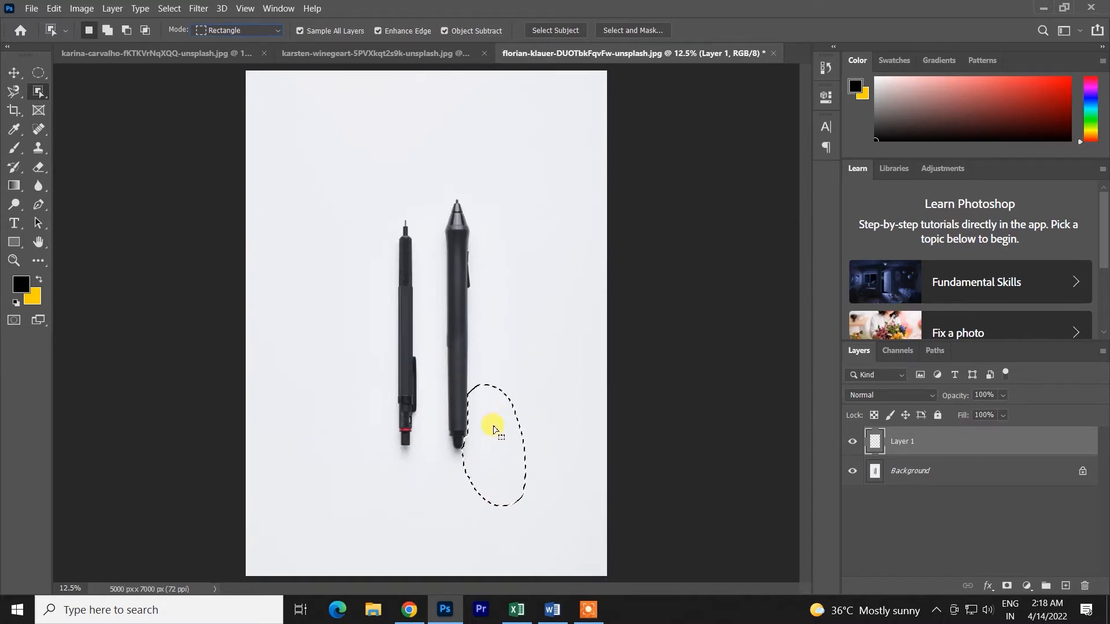
key("ctrl+z")
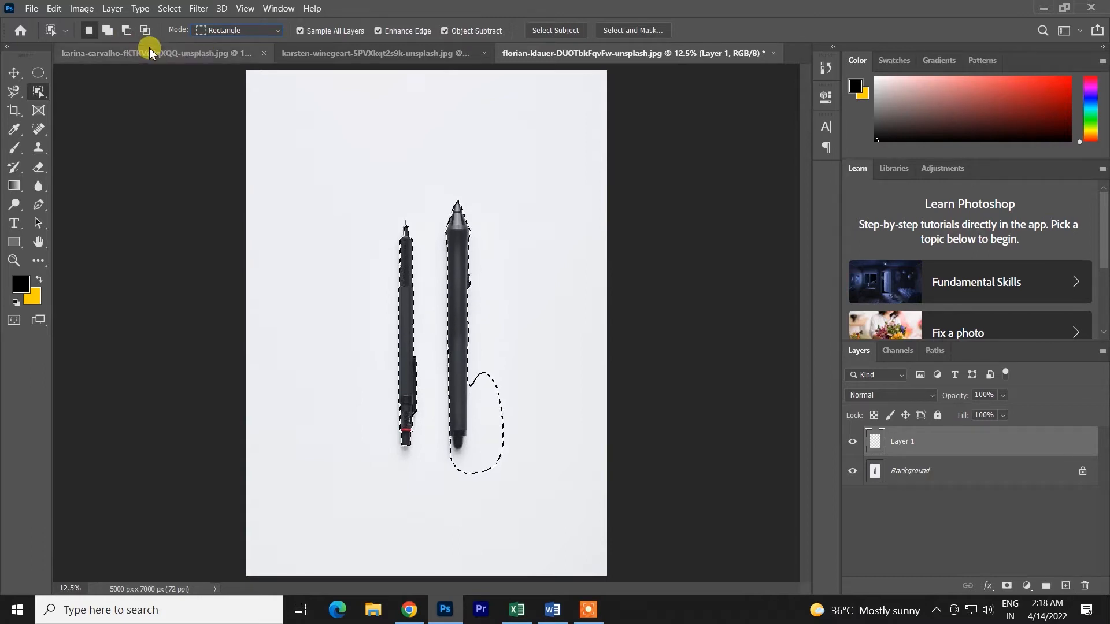
left_click_drag(544, 512, 444, 367)
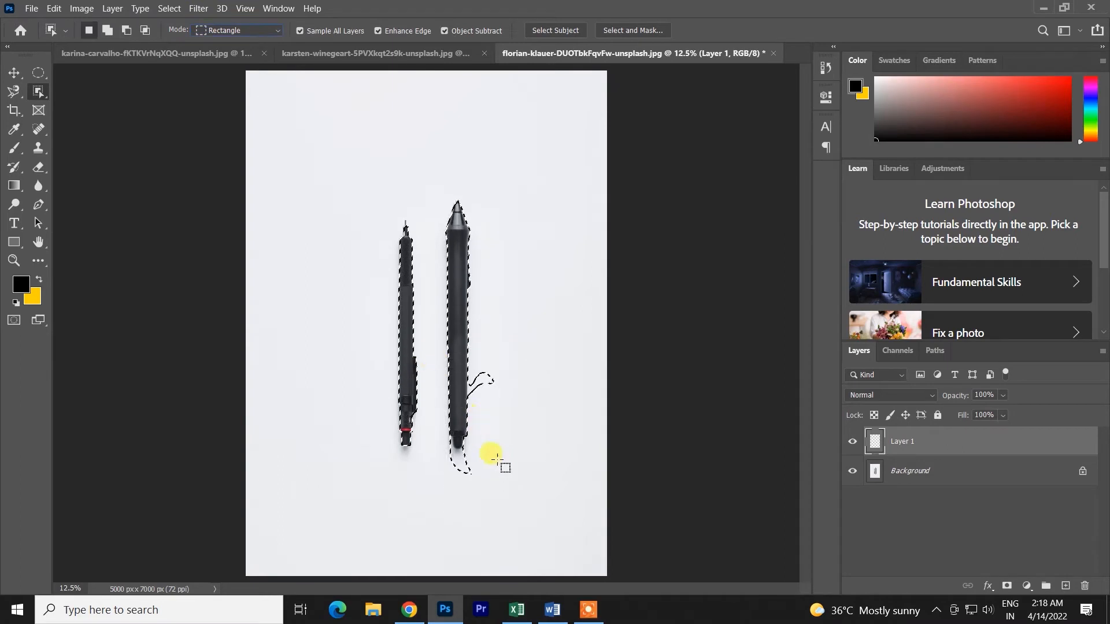
left_click_drag(537, 526, 435, 338)
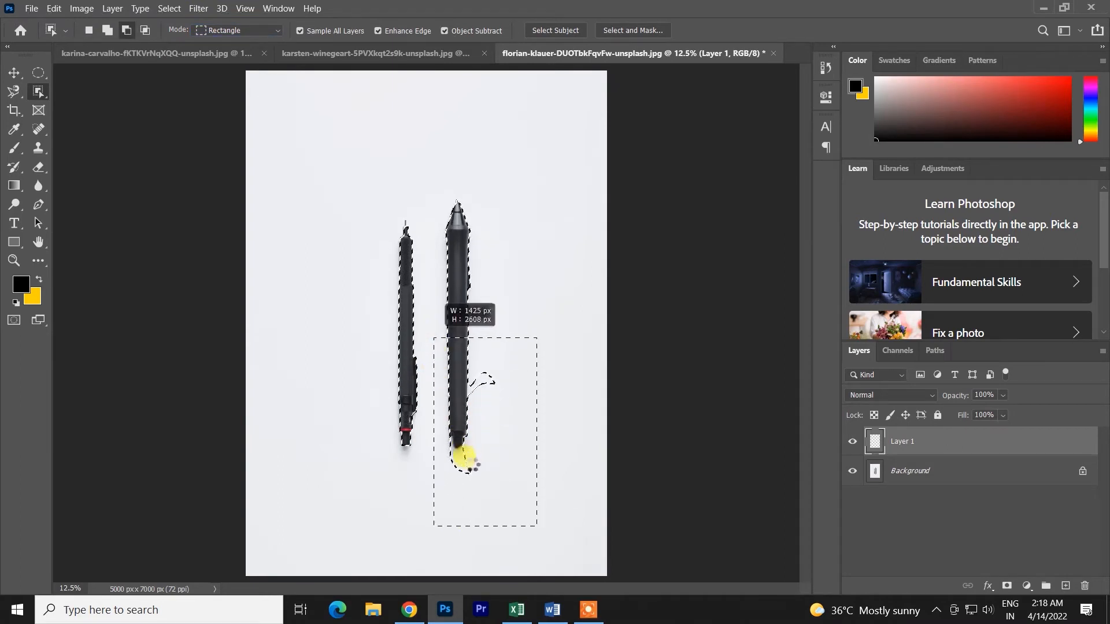
left_click_drag(503, 532, 426, 362)
key("ctrl+z")
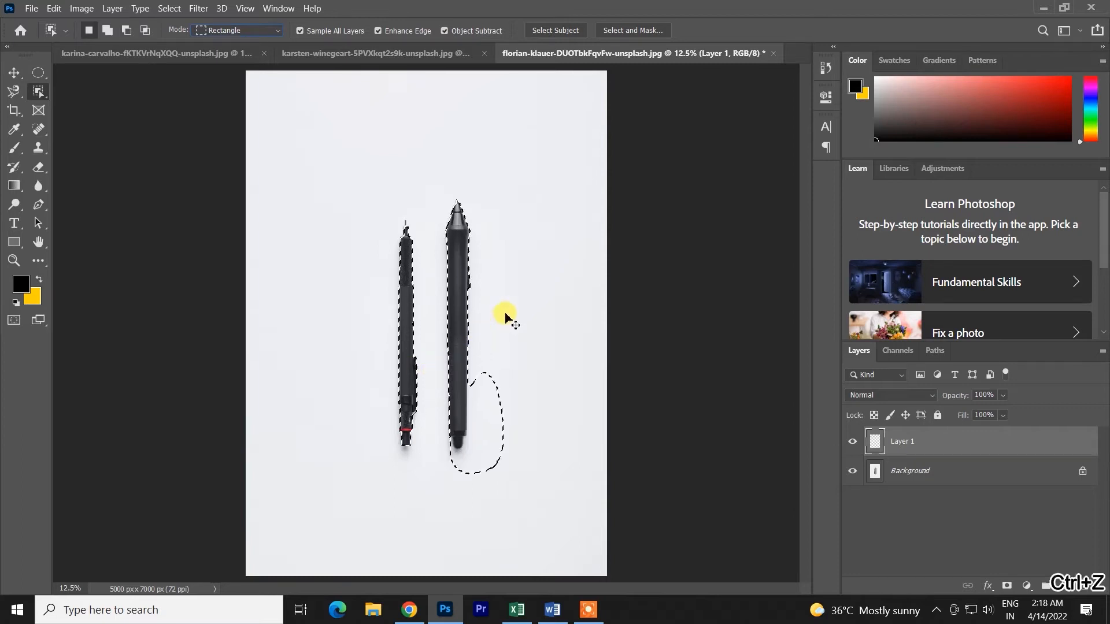
key("ctrl+z")
key("ctrl+z")
key("ctrl+z")
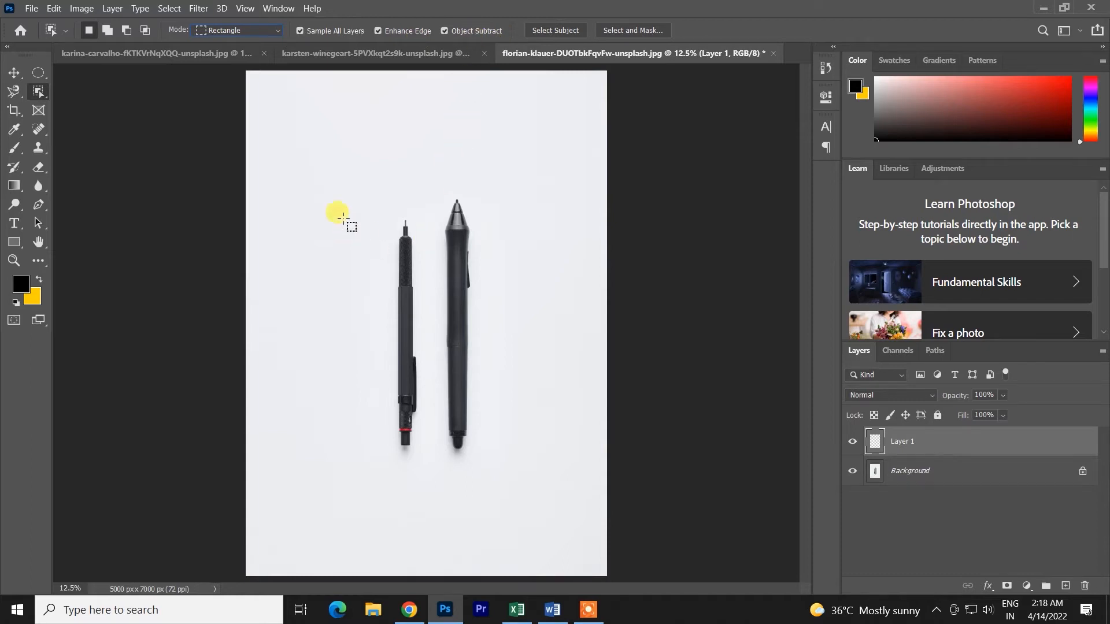
Try an object selection around both pens, subtract the stray areas around the thin pen with Object Subtract, and clear the selection.
left_click_drag(316, 158, 536, 514)
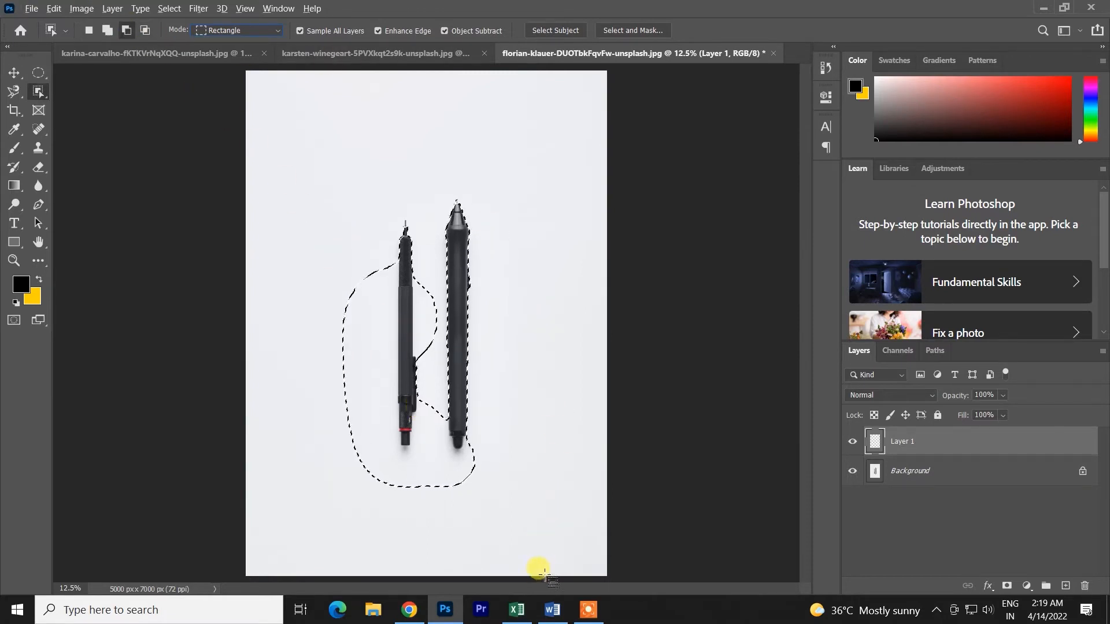
left_click_drag(515, 532, 281, 246)
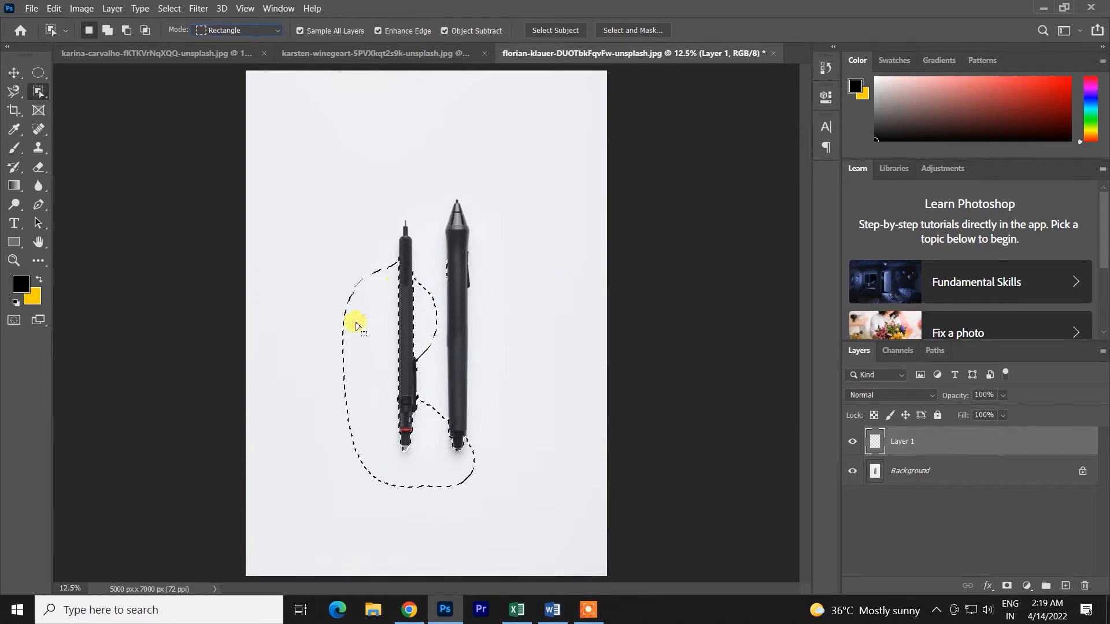
key("alt")
left_click_drag(478, 499, 238, 283)
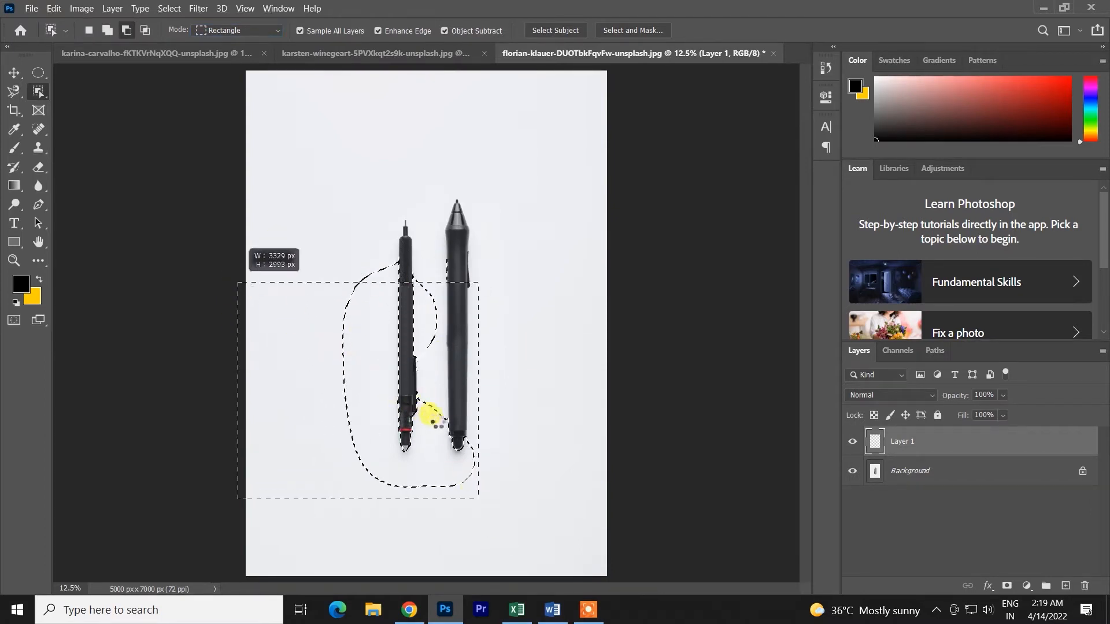
left_click_drag(471, 520, 366, 334)
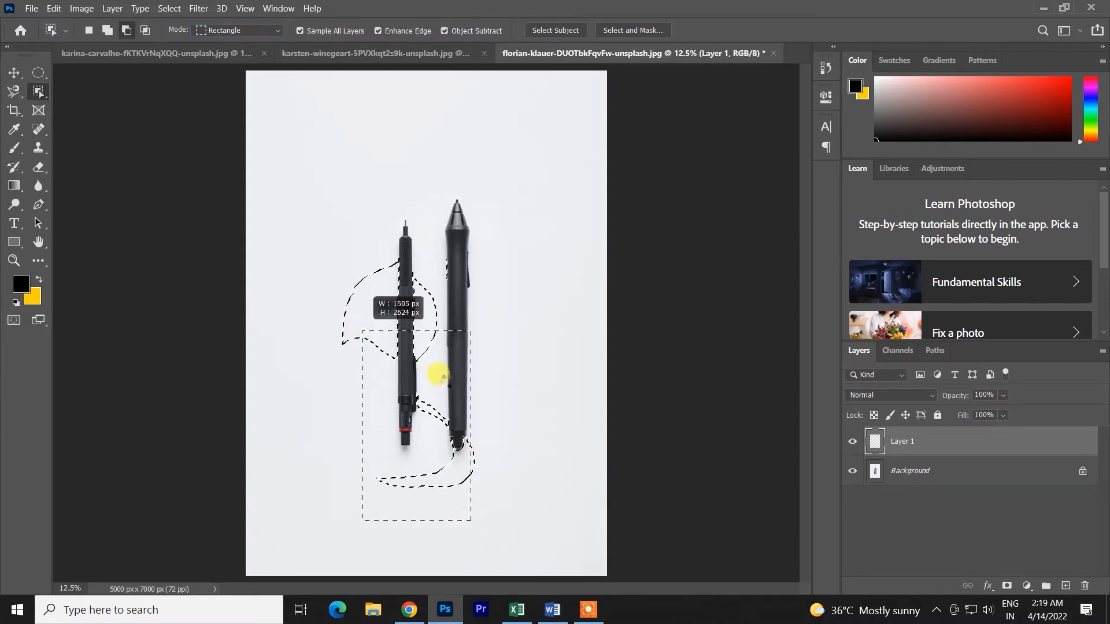
key("alt")
left_click_drag(484, 504, 446, 415)
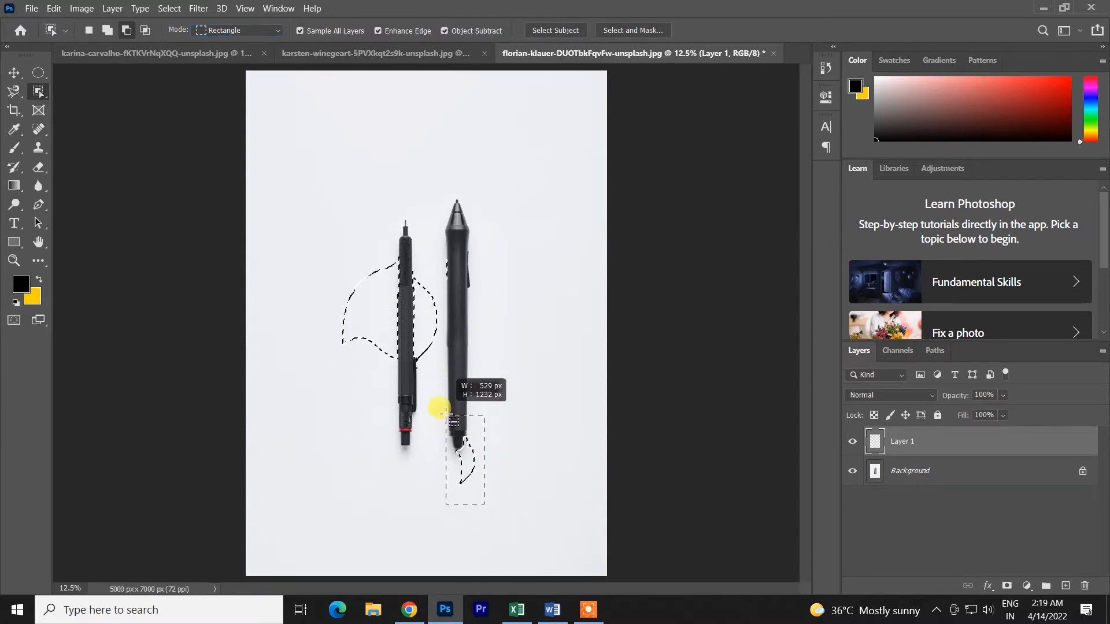
key("ctrl+z")
key("ctrl+d")
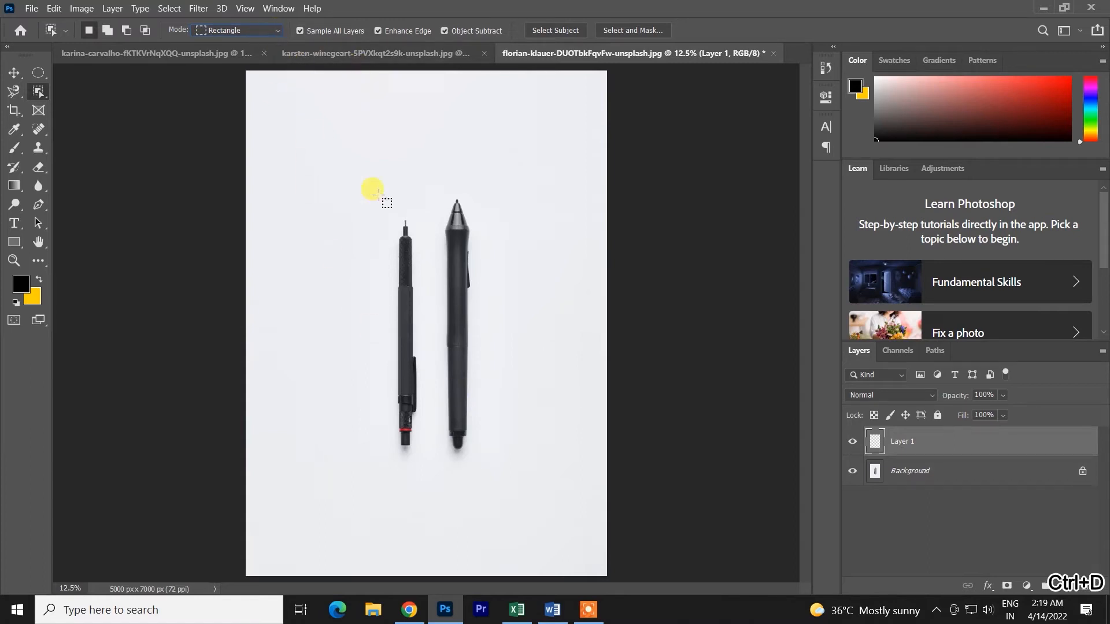
Try an object selection around the thin pen alone and another around both pens, undoing each one.
left_click_drag(377, 208, 426, 437)
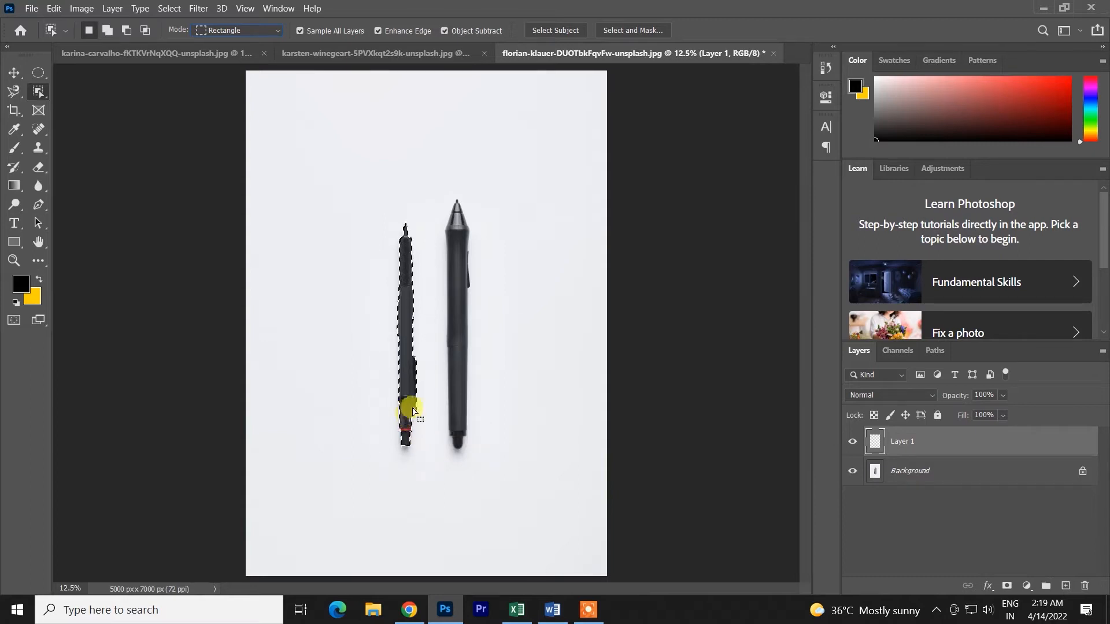
key("ctrl+z")
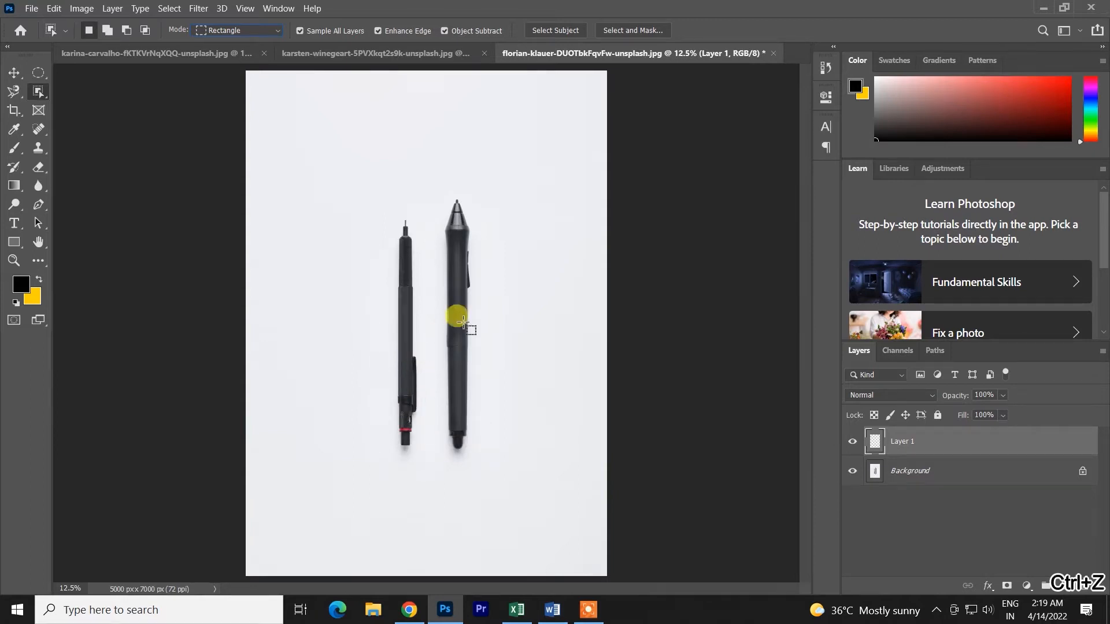
left_click_drag(370, 173, 520, 478)
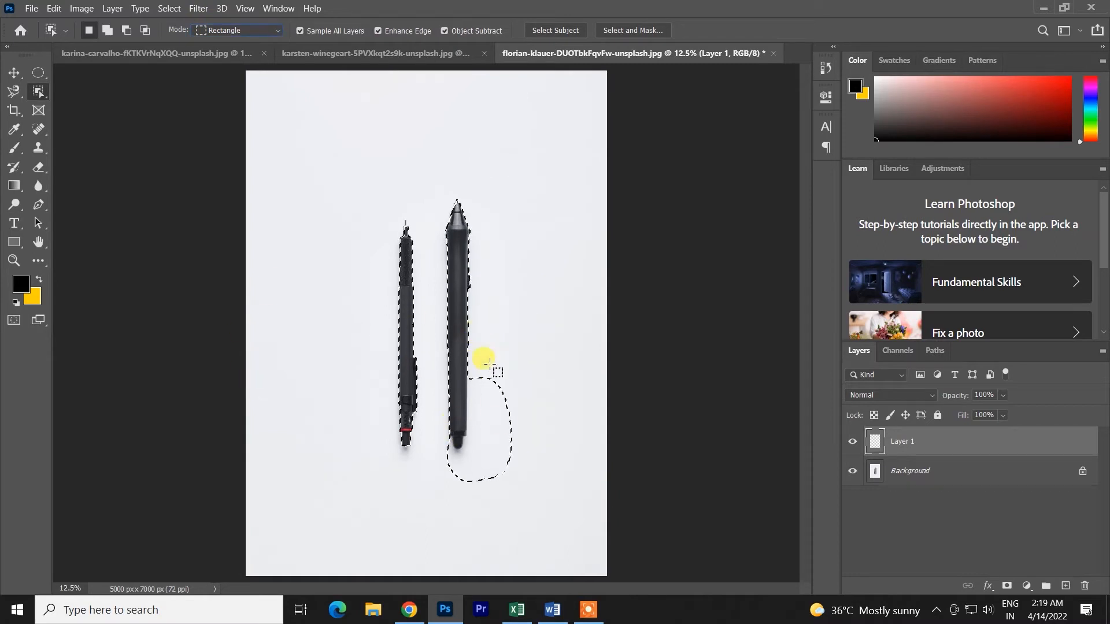
key("ctrl+z")
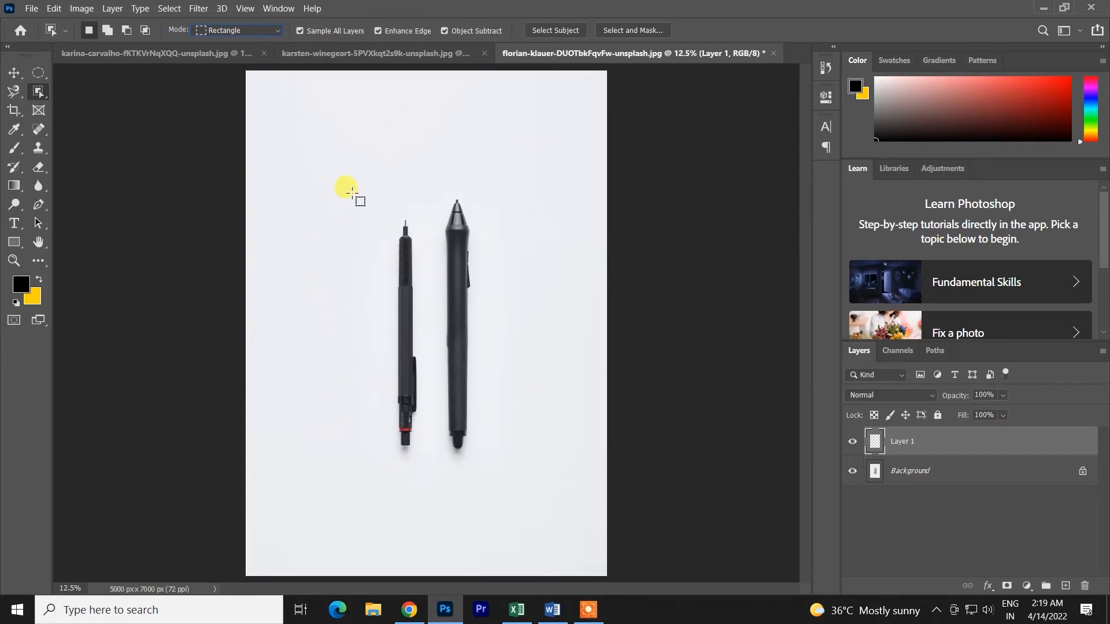
Select the thin pen, try selecting the thicker pen as a replacement and as an addition, and undo the selections.
left_click_drag(362, 212, 440, 469)
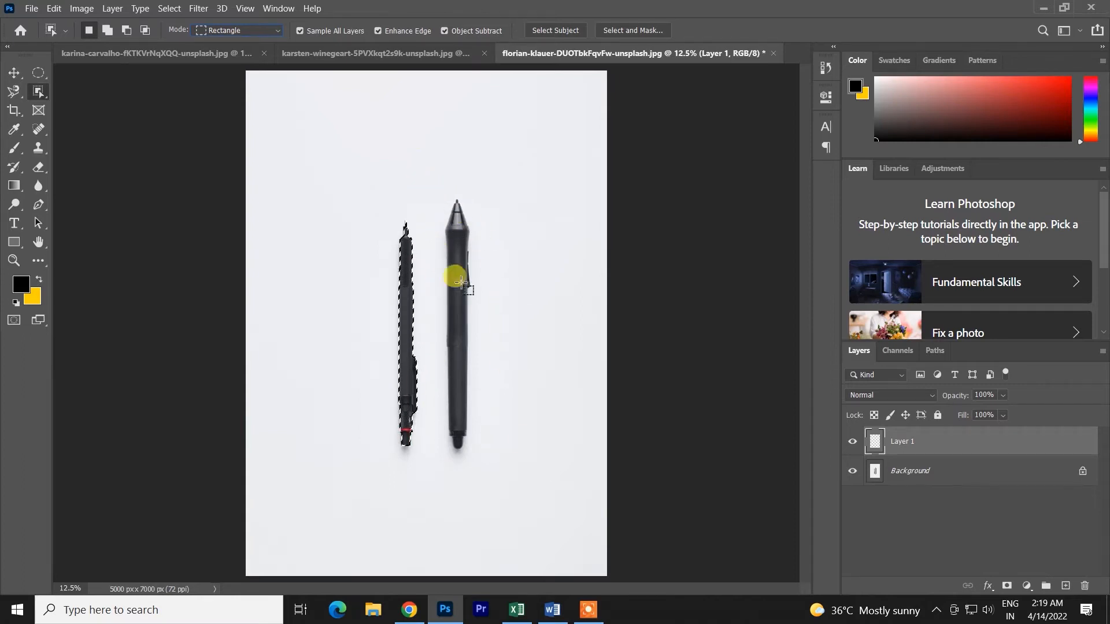
left_click_drag(425, 189, 540, 464)
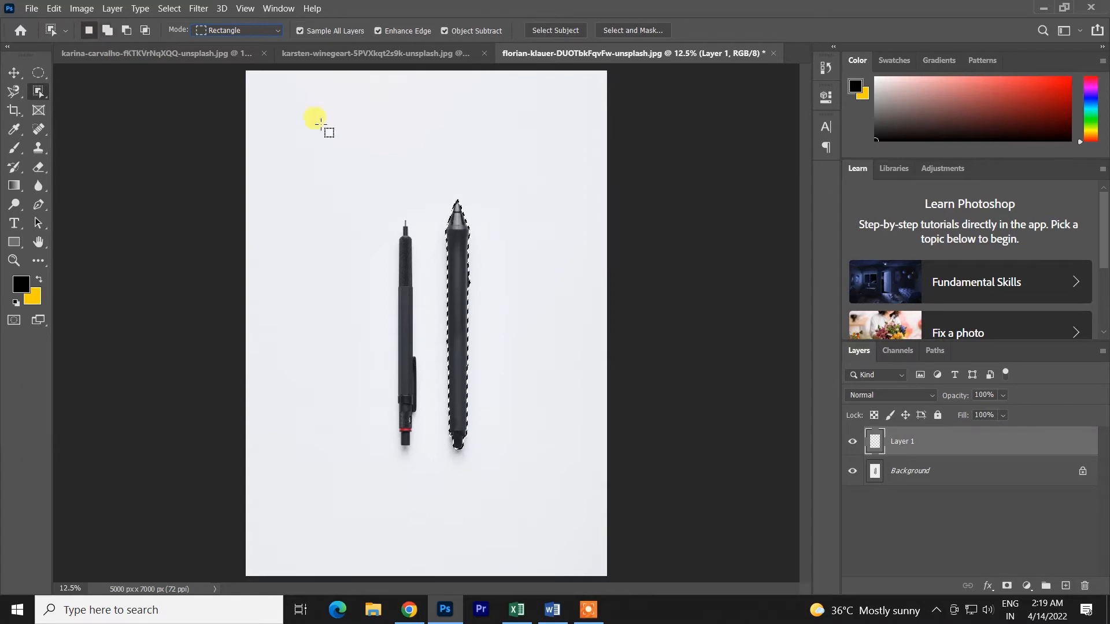
key("ctrl+z")
key("ctrl+z")
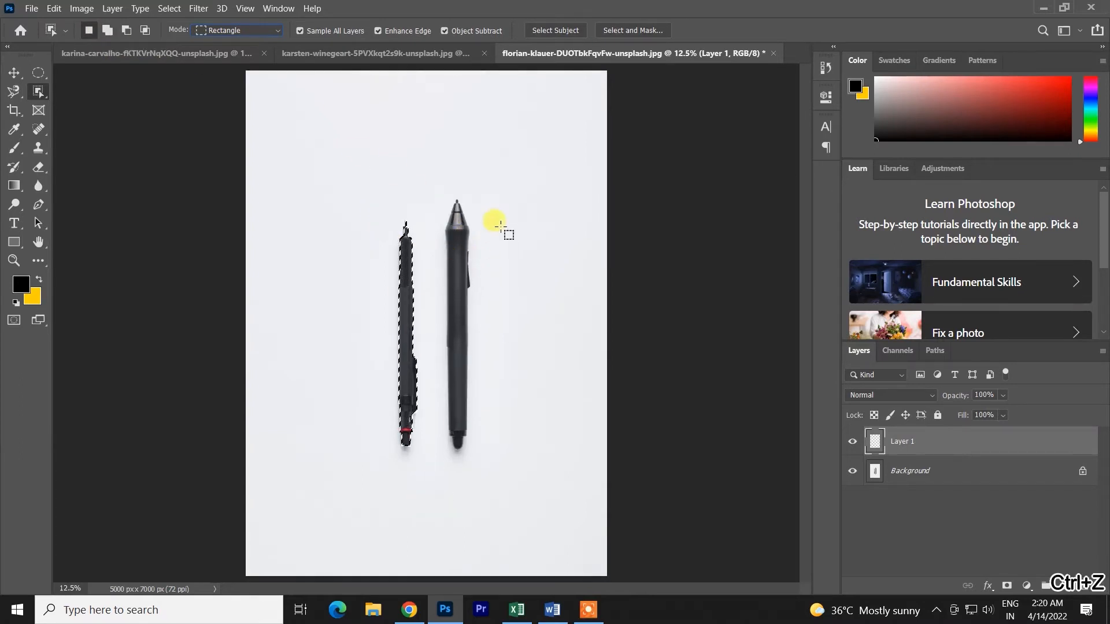
left_click_drag(430, 190, 571, 478)
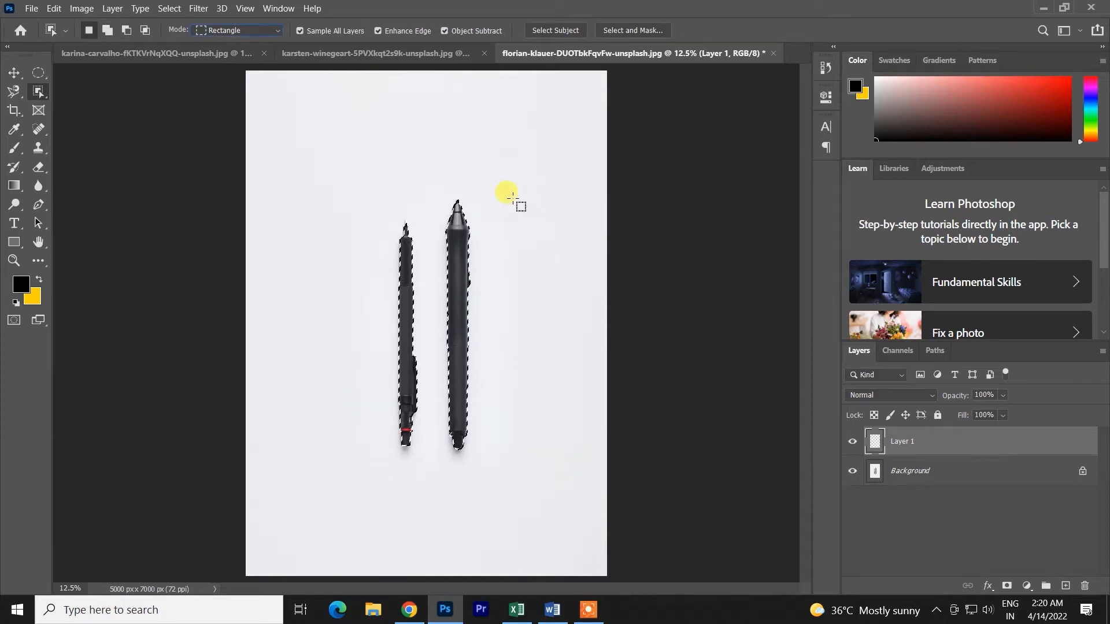
key("ctrl+z")
key("ctrl+z")
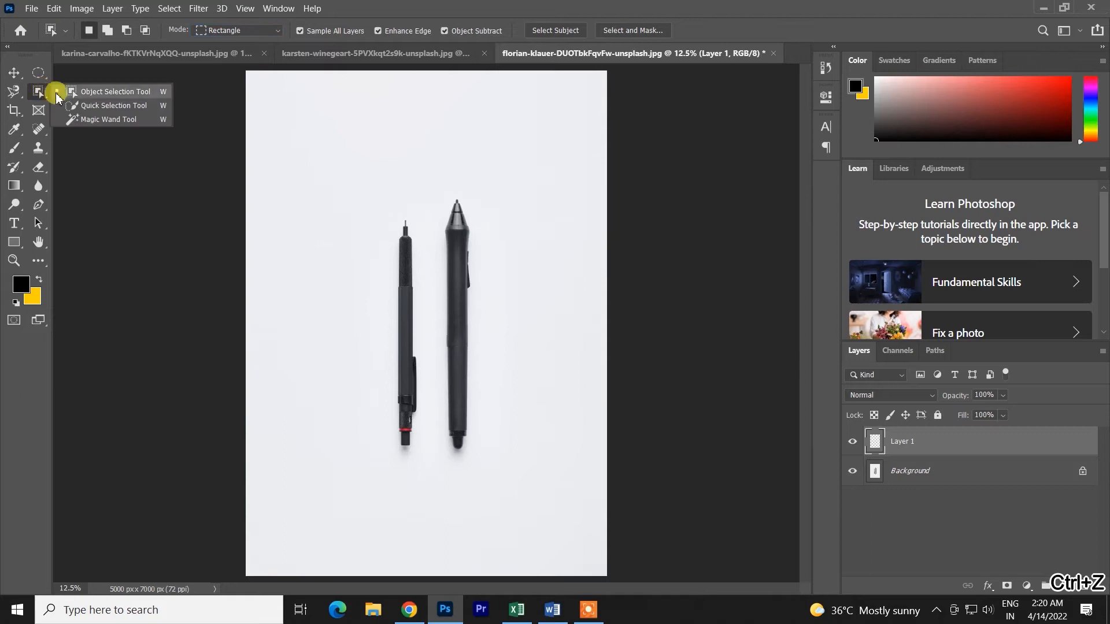
Try Select Subject on the pens photo and undo the resulting selection.
left_click(556, 31)
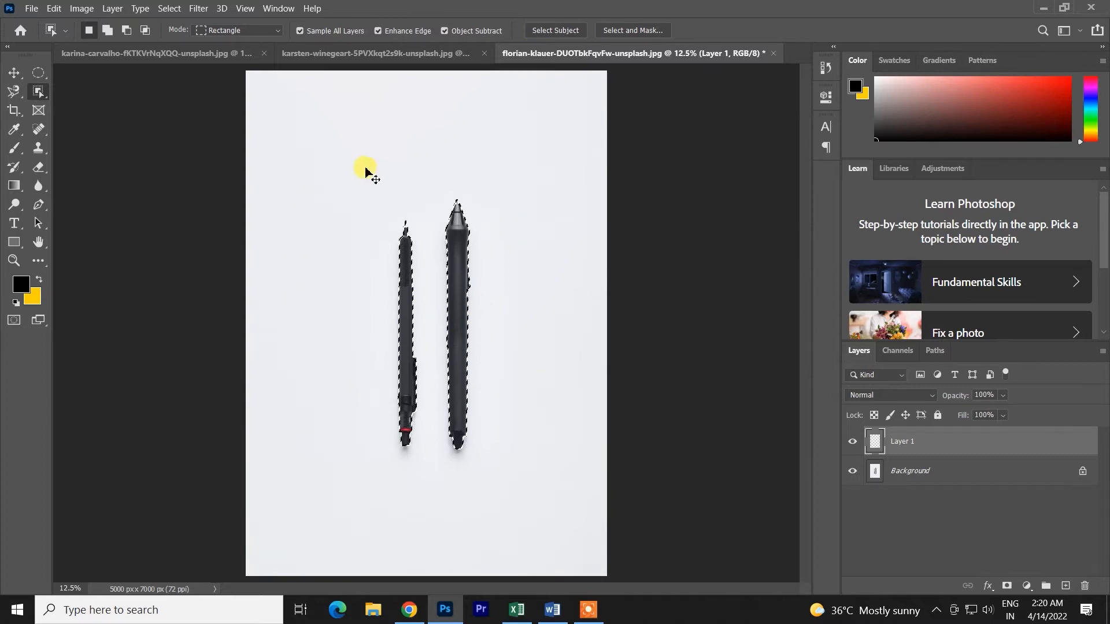
key("ctrl+z")
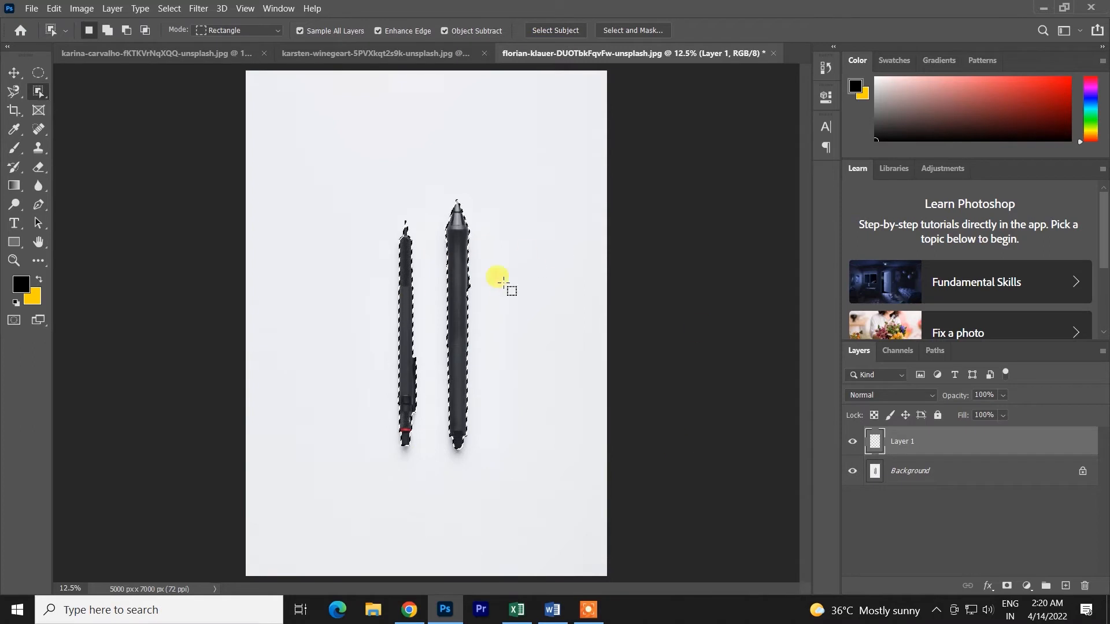
key("ctrl+z")
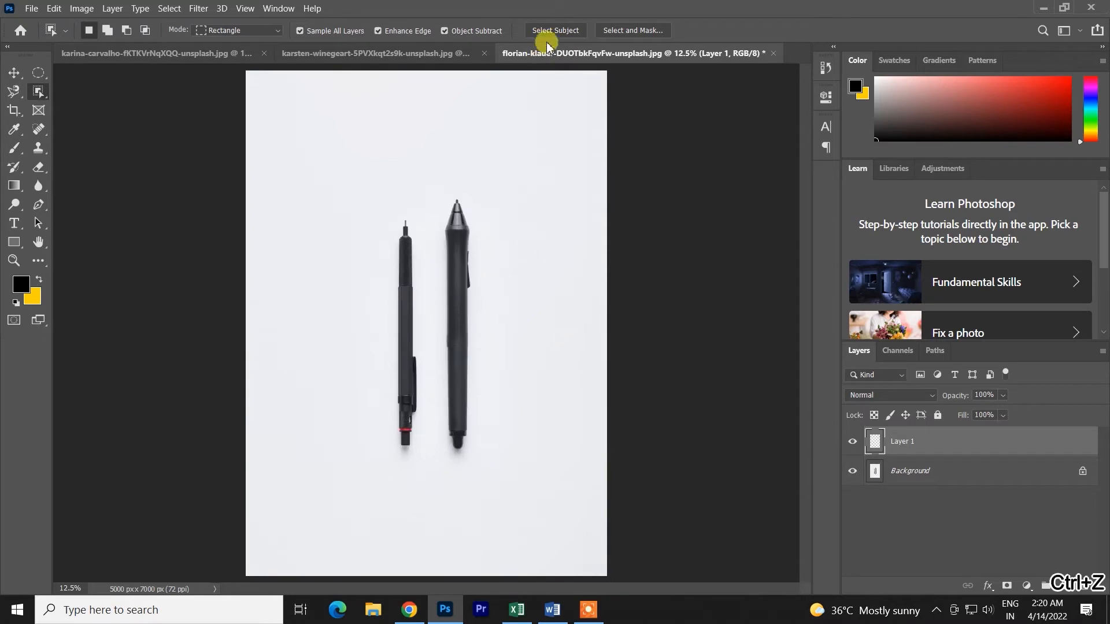
Examine the options of the Quick Selection Tool and the Magic Wand Tool, ending with the Object Selection Tool active.
left_click(33, 93)
left_click(87, 106)
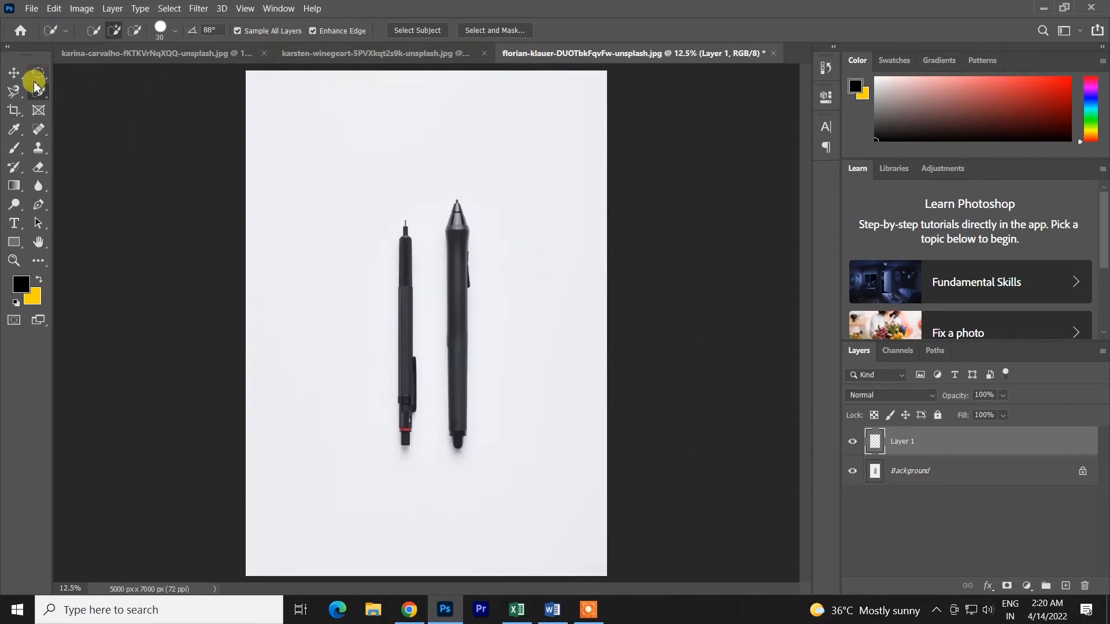
left_click(40, 93)
left_click(81, 120)
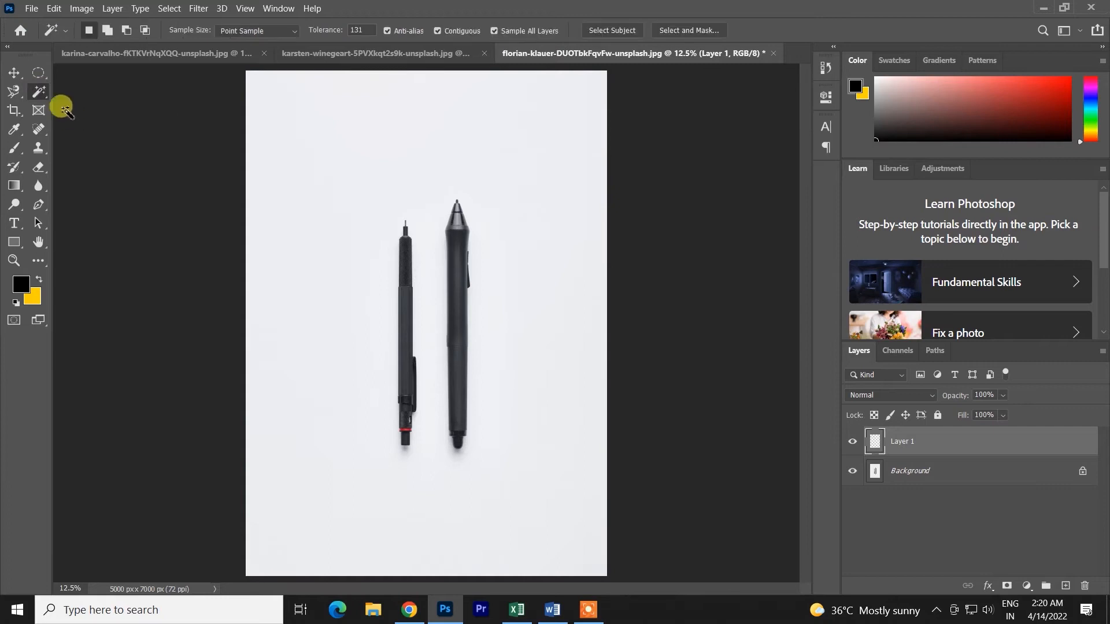
left_click(39, 90)
left_click(72, 93)
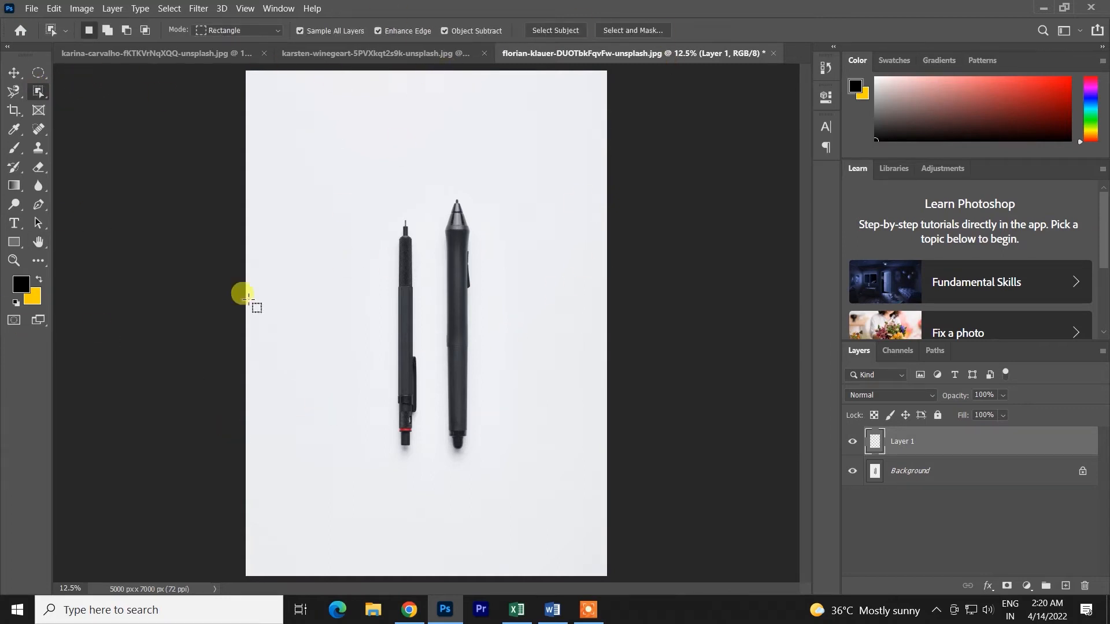
View the French bulldog photo, switch to the photo of the levitating man, and activate the Quick Selection Tool.
left_click(380, 52)
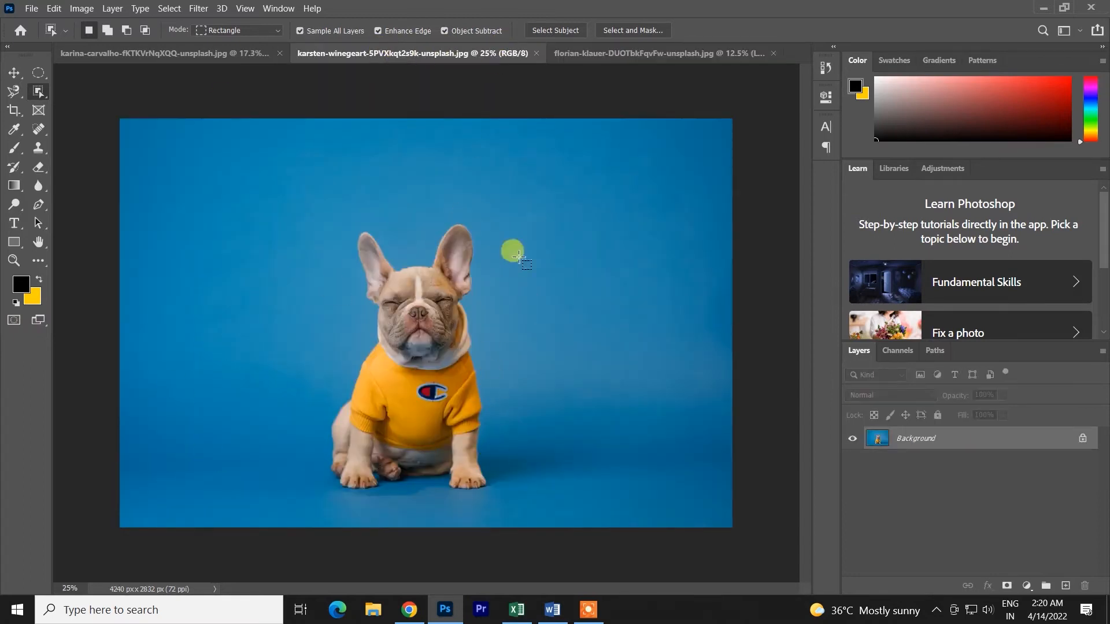
left_click(254, 53)
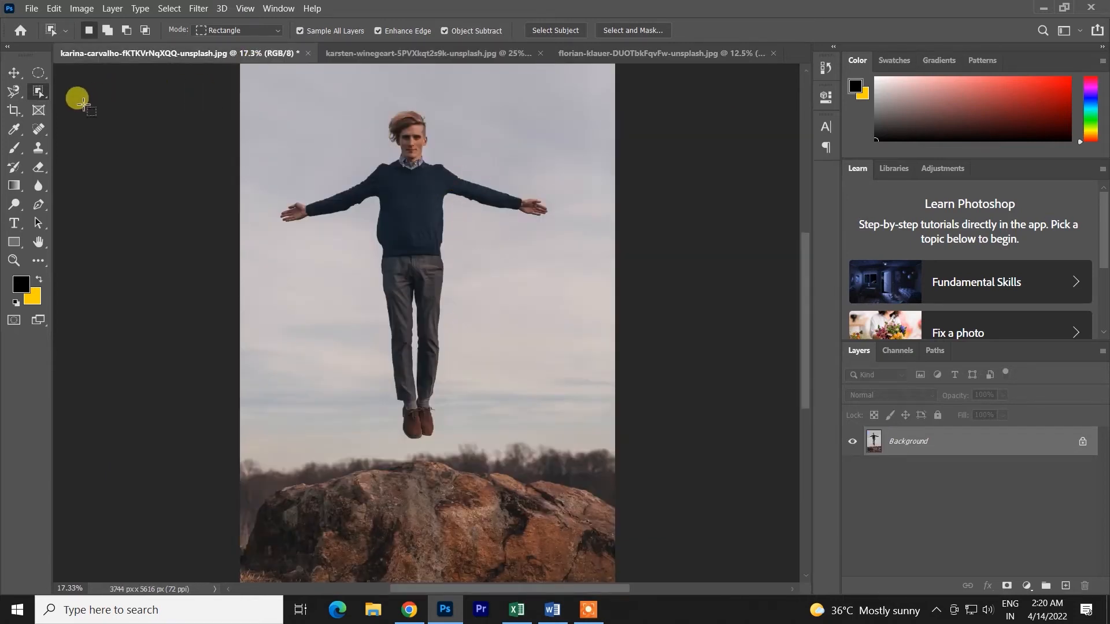
right_click(45, 99)
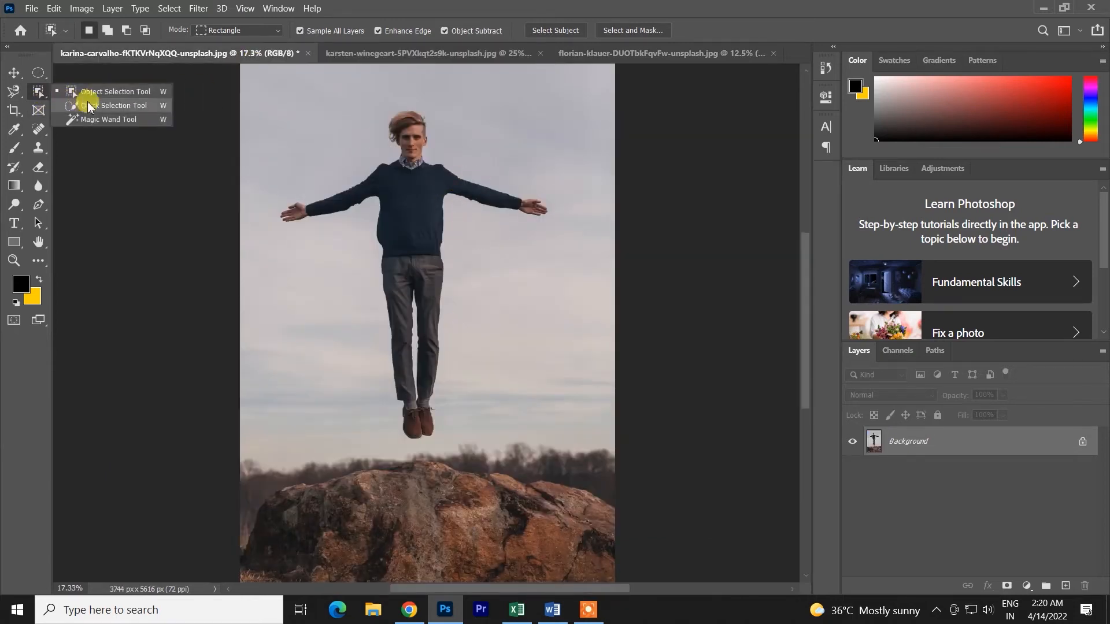
left_click(136, 107)
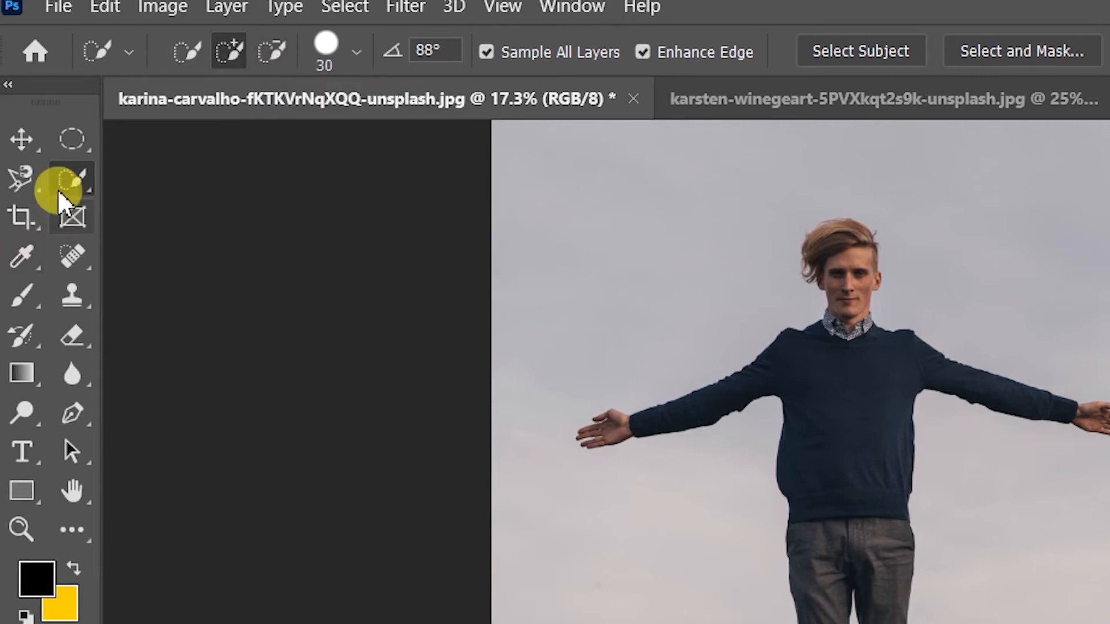
Try the Quick Selection Tool on the levitating man's sweater and trousers, and undo the selections.
left_click(74, 140)
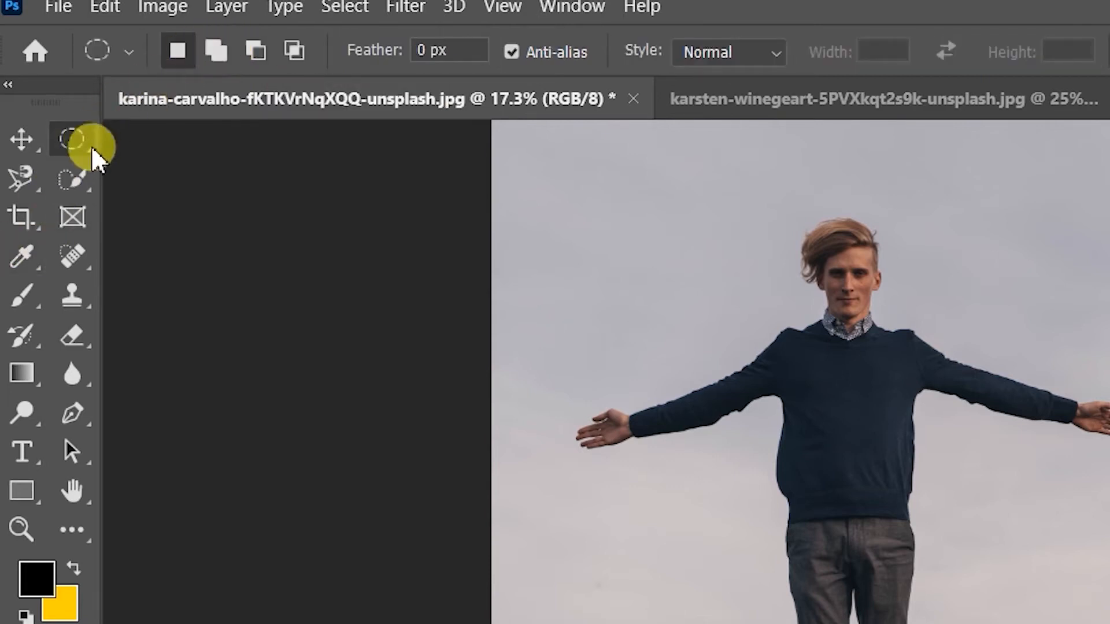
left_click(69, 177)
left_click(228, 55)
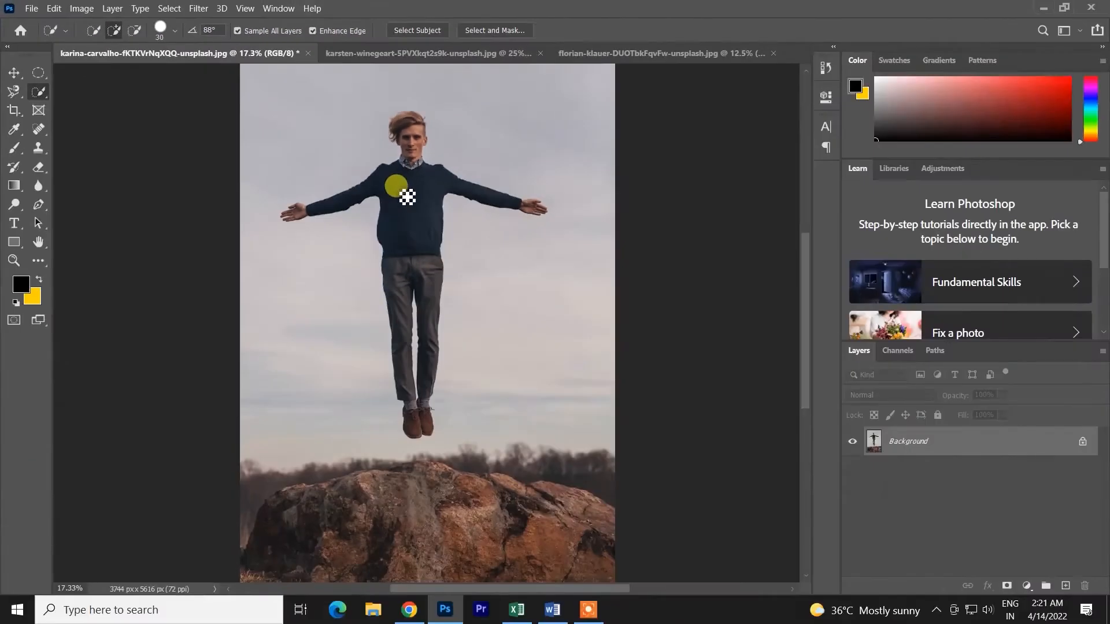
left_click_drag(865, 381, 912, 507)
key("ctrl+z")
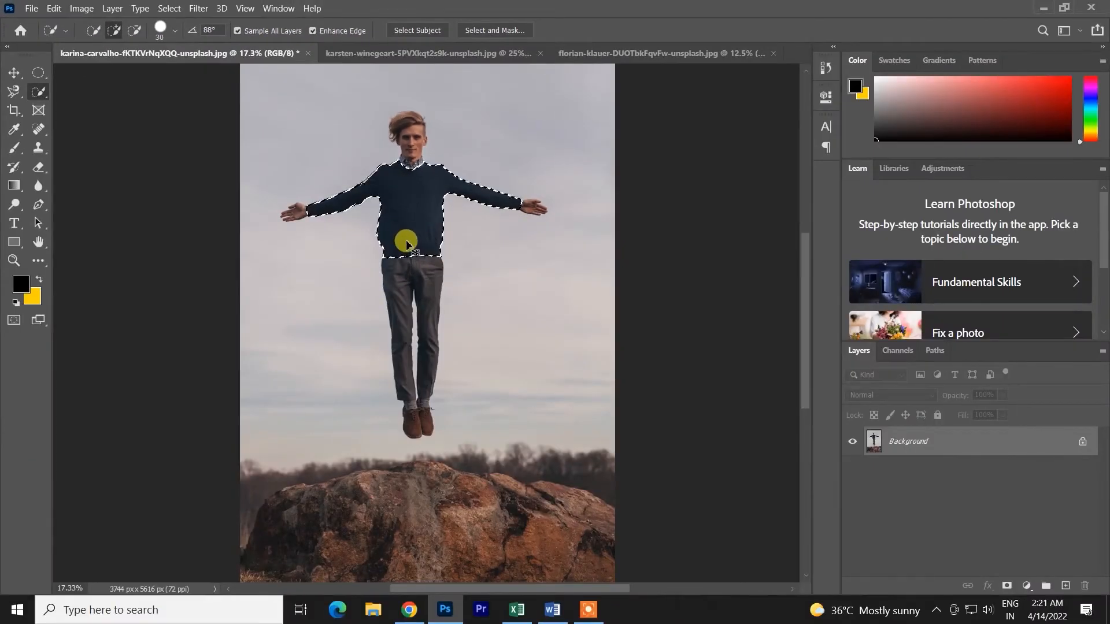
mouse_move(421, 204)
left_mouse_down()
mouse_move(419, 298)
mouse_move(408, 285)
left_mouse_up()
key("ctrl+z")
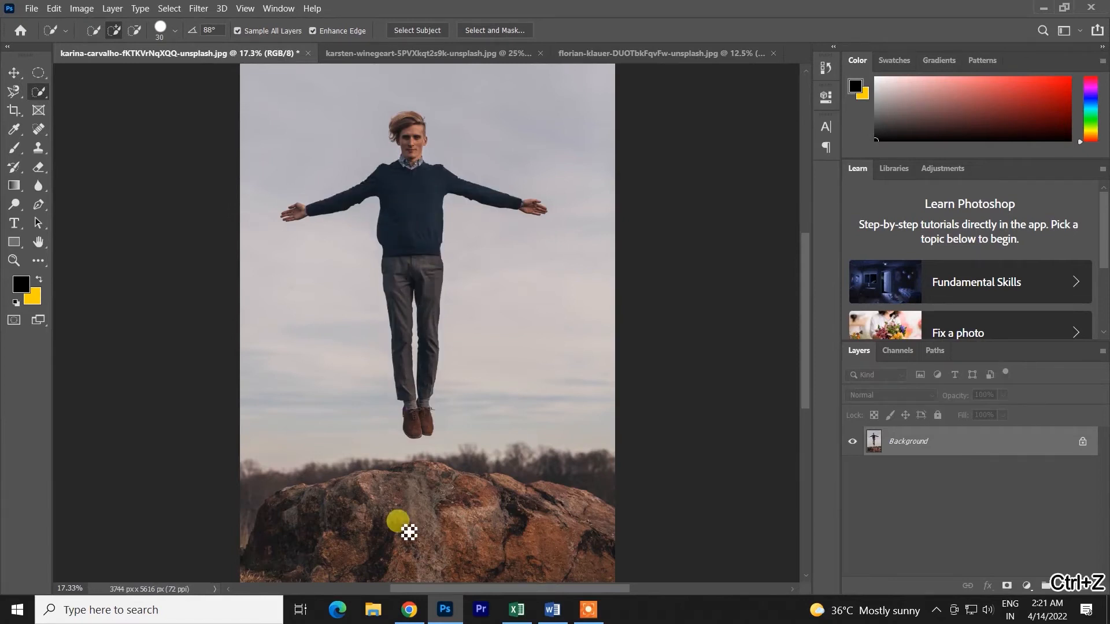
Try selecting the rock with the Quick Selection Tool and subtracting part of the blurred treeline above it.
mouse_move(318, 525)
left_mouse_down()
mouse_move(431, 472)
mouse_move(473, 498)
mouse_move(550, 499)
mouse_move(589, 526)
mouse_move(463, 507)
left_mouse_up()
scroll(394, 480, "up", 3)
scroll(395, 481, "up", 5, "alt")
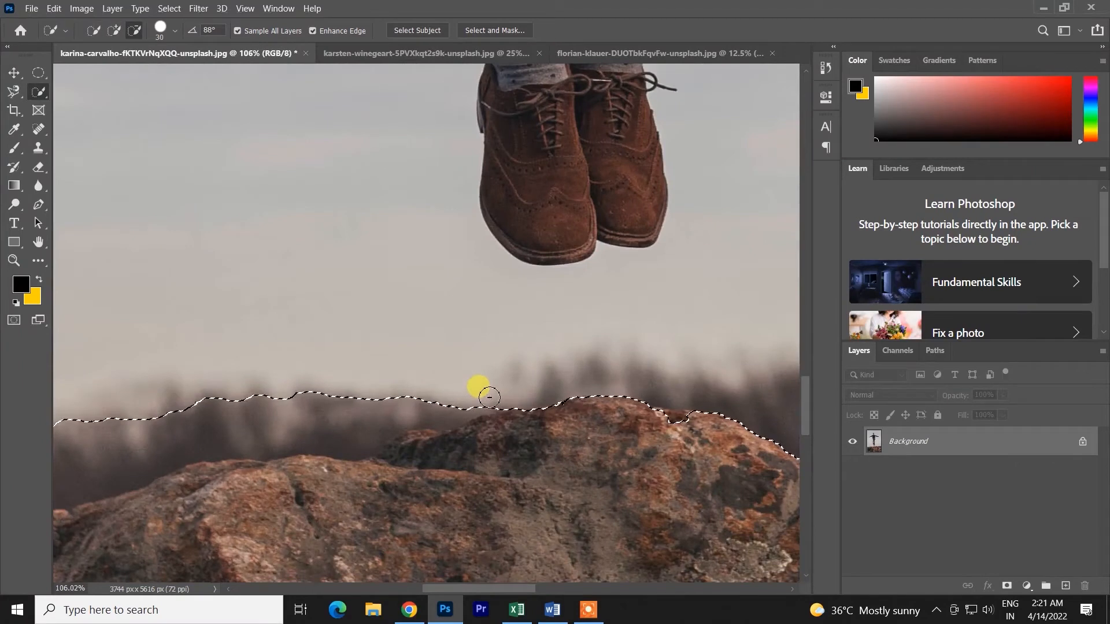
mouse_move(488, 397)
left_mouse_down("alt")
mouse_move(430, 421)
mouse_move(345, 411)
left_mouse_up("alt")
left_click(114, 31)
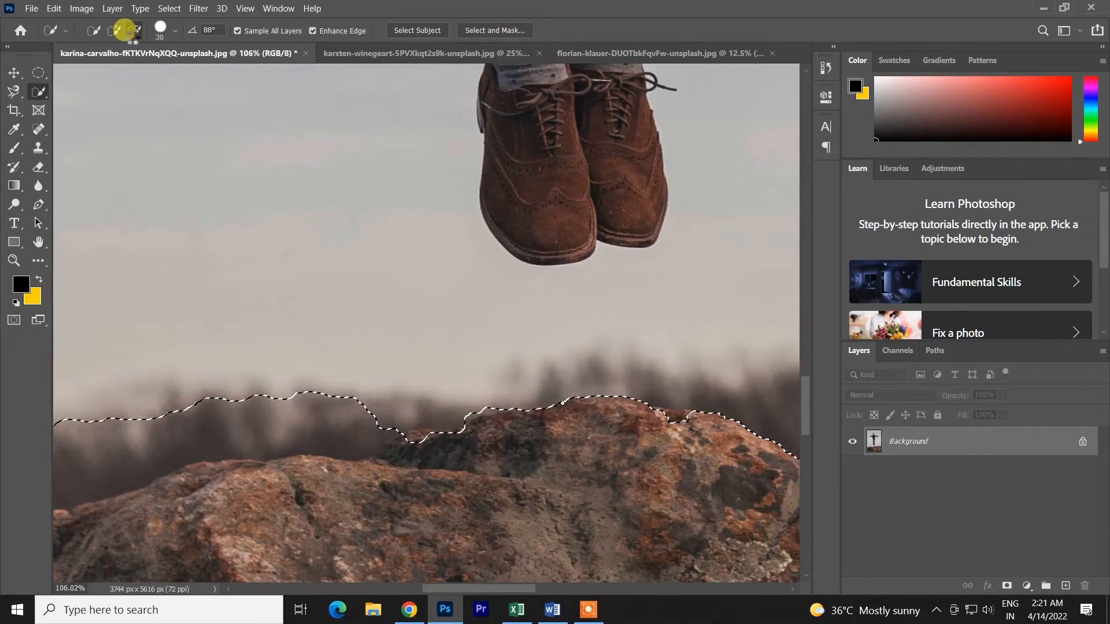
left_click(476, 480)
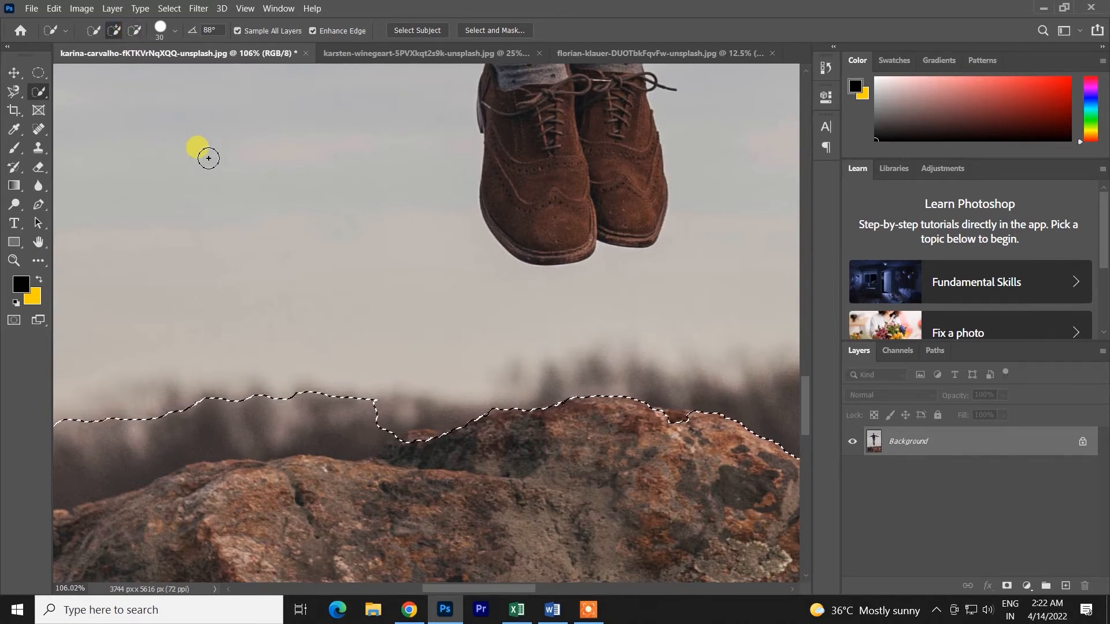
mouse_move(320, 325)
left_mouse_down()
mouse_move(396, 399)
mouse_move(366, 423)
mouse_move(262, 423)
mouse_move(162, 448)
mouse_move(298, 443)
left_mouse_up()
scroll(289, 438, "down", 3)
Undo the rock selection and the adjustments made to it.
key("ctrl+z")
key("ctrl+z")
key("ctrl+z")
key("ctrl+z")
key("ctrl+z")
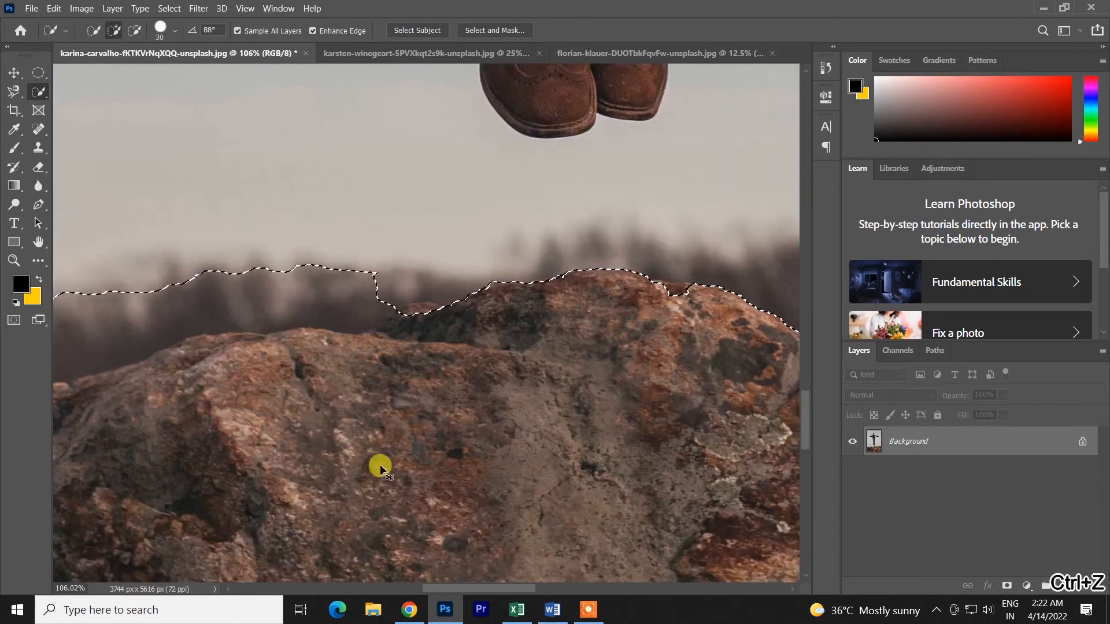
Select the man's sweater, trousers and shoes with the Quick Selection Tool.
scroll(409, 379, "down", 10)
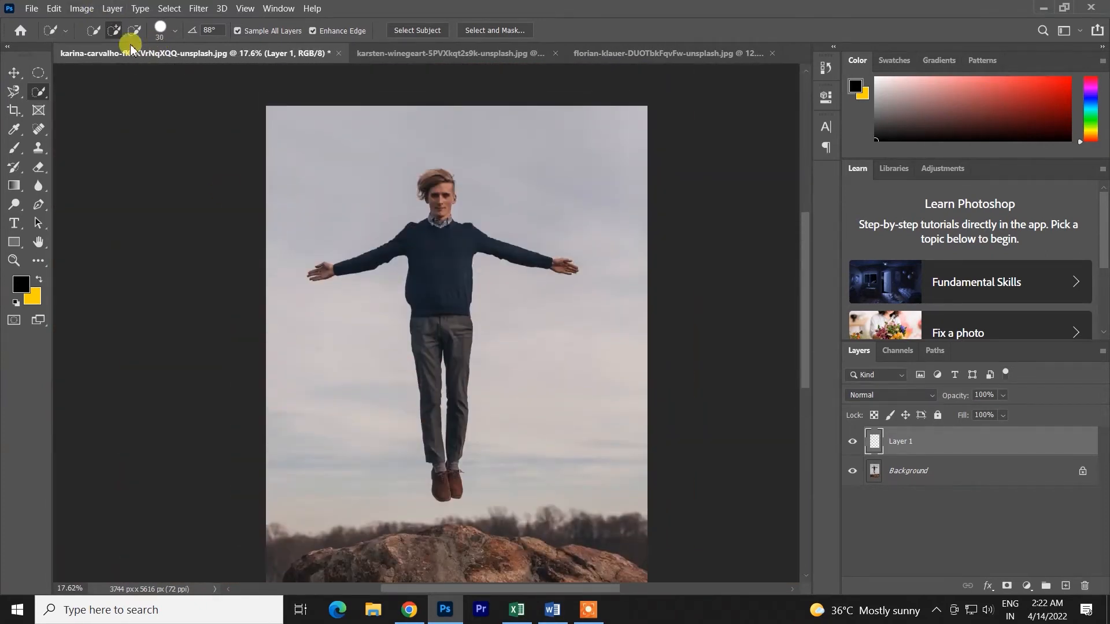
mouse_move(381, 220)
left_mouse_down()
mouse_move(569, 291)
mouse_move(455, 243)
mouse_move(463, 392)
left_mouse_up()
scroll(453, 421, "up", 7)
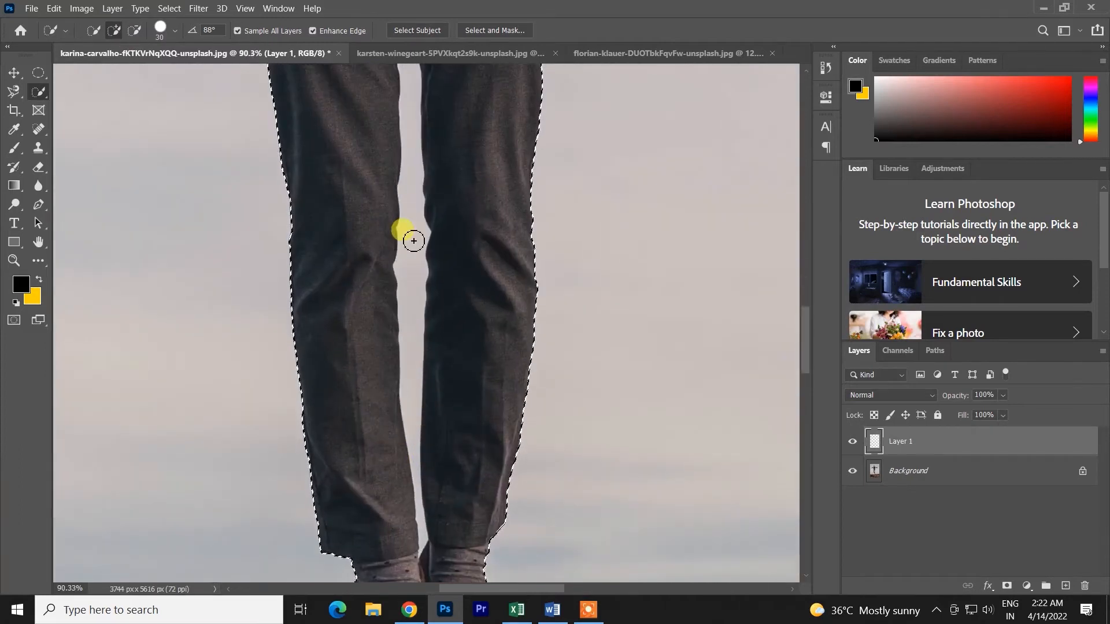
Set the selection brush size to 11 px and its hardness to 54%.
left_click(174, 30)
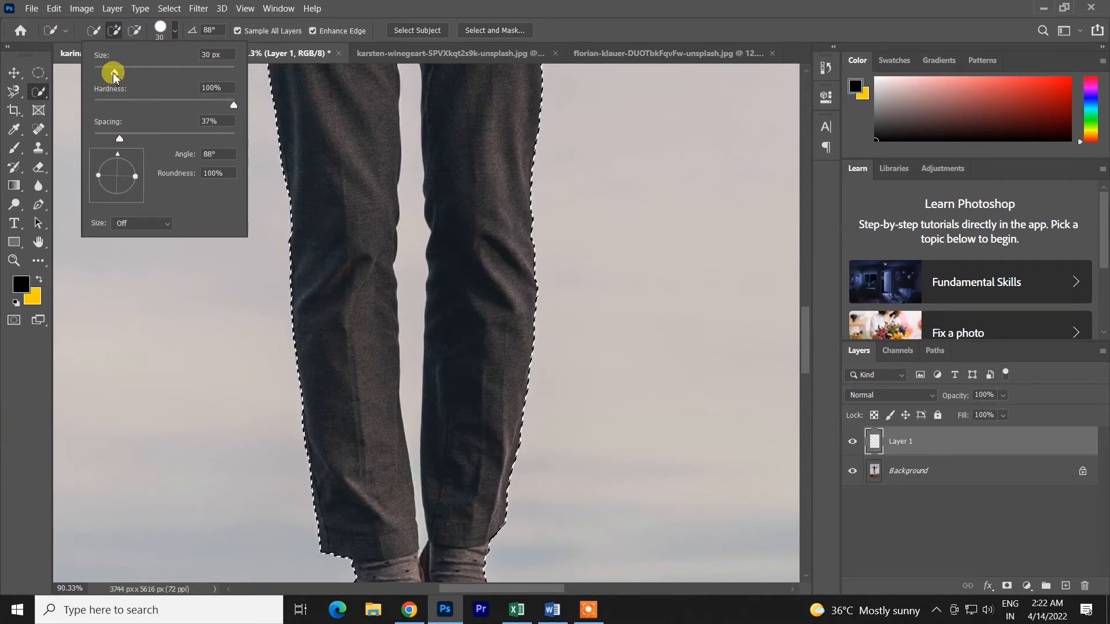
mouse_move(113, 71)
left_mouse_down()
mouse_move(99, 73)
mouse_move(162, 84)
mouse_move(94, 97)
left_mouse_up()
mouse_move(234, 105)
left_mouse_down()
mouse_move(148, 109)
mouse_move(207, 126)
mouse_move(166, 129)
left_mouse_up()
key("alt")
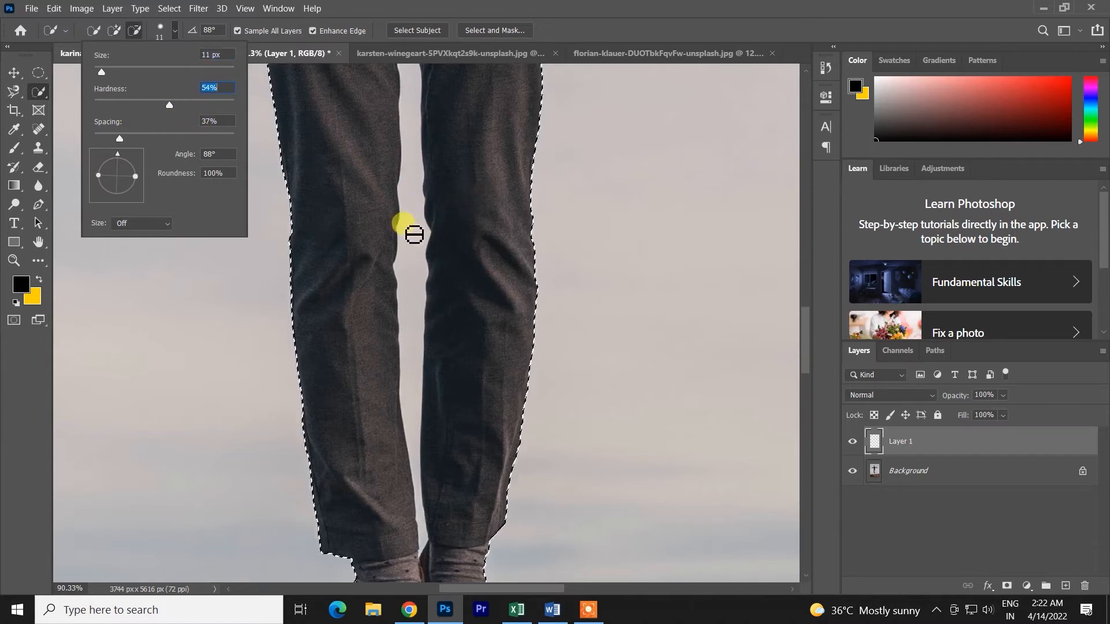
Subtract the strip of sky between the trouser legs from the selection.
mouse_move(414, 234)
left_mouse_down()
mouse_move(404, 153)
mouse_move(426, 218)
mouse_move(425, 277)
mouse_move(387, 260)
mouse_move(401, 289)
left_mouse_up()
scroll(422, 280, "up", 2)
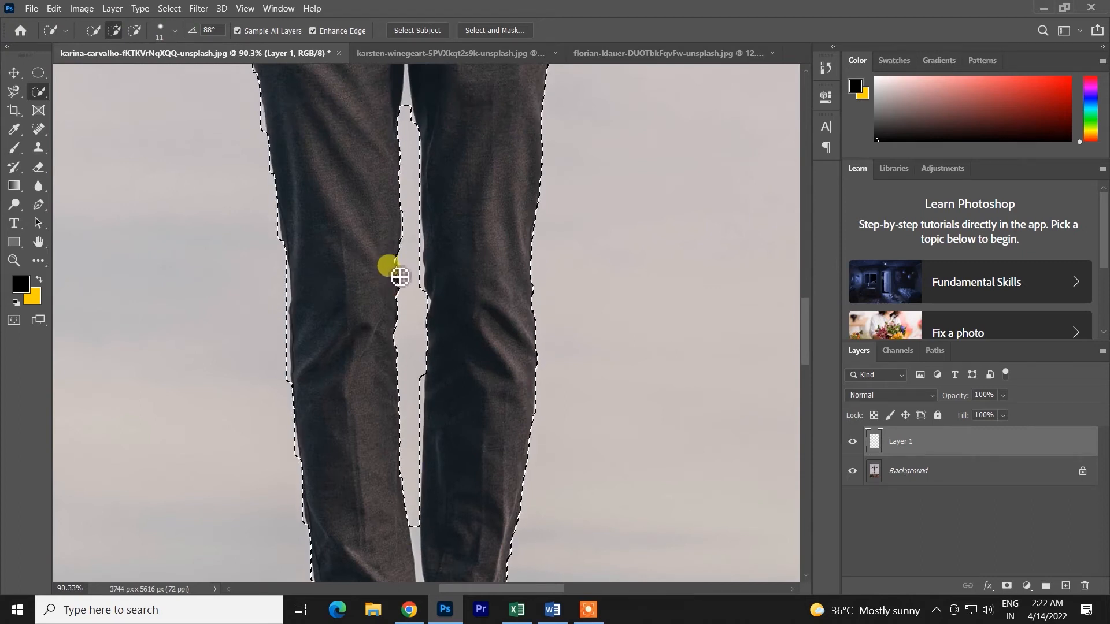
scroll(428, 297, "up", 5)
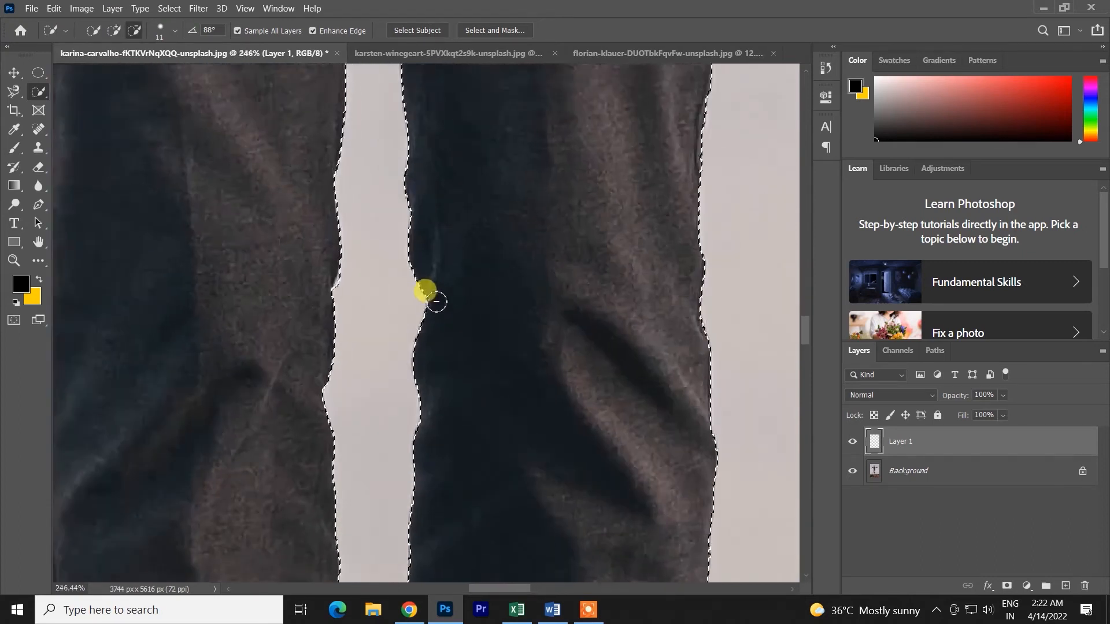
scroll(395, 504, "down", 4)
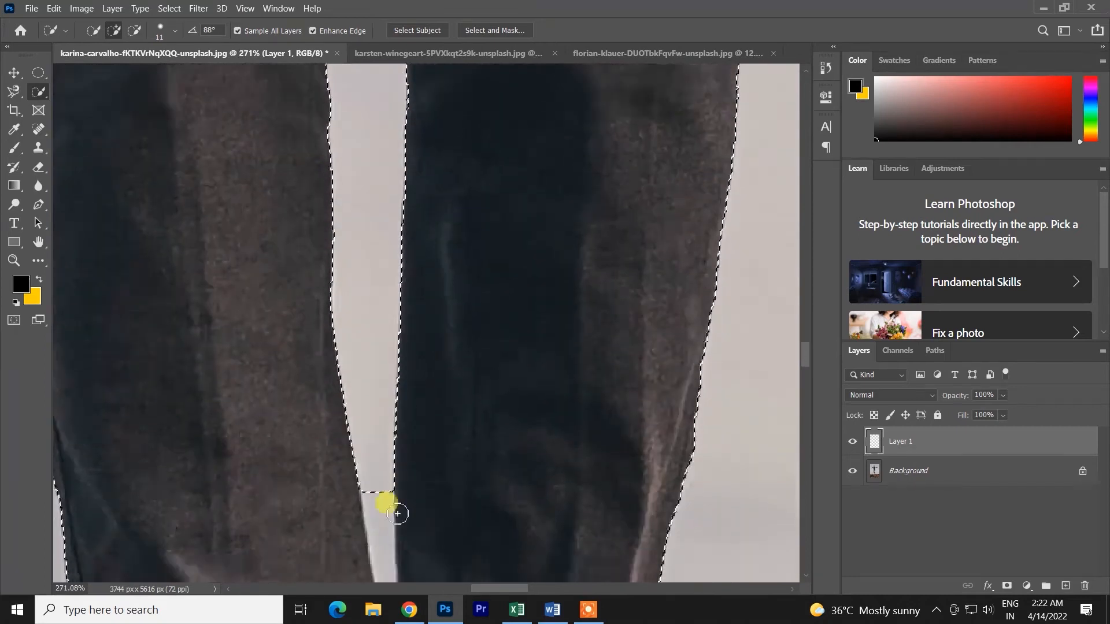
Reduce the brush to 6 px and extend the subtracted gap between the legs down toward the ankles.
left_click_drag(373, 391, 367, 394, "alt")
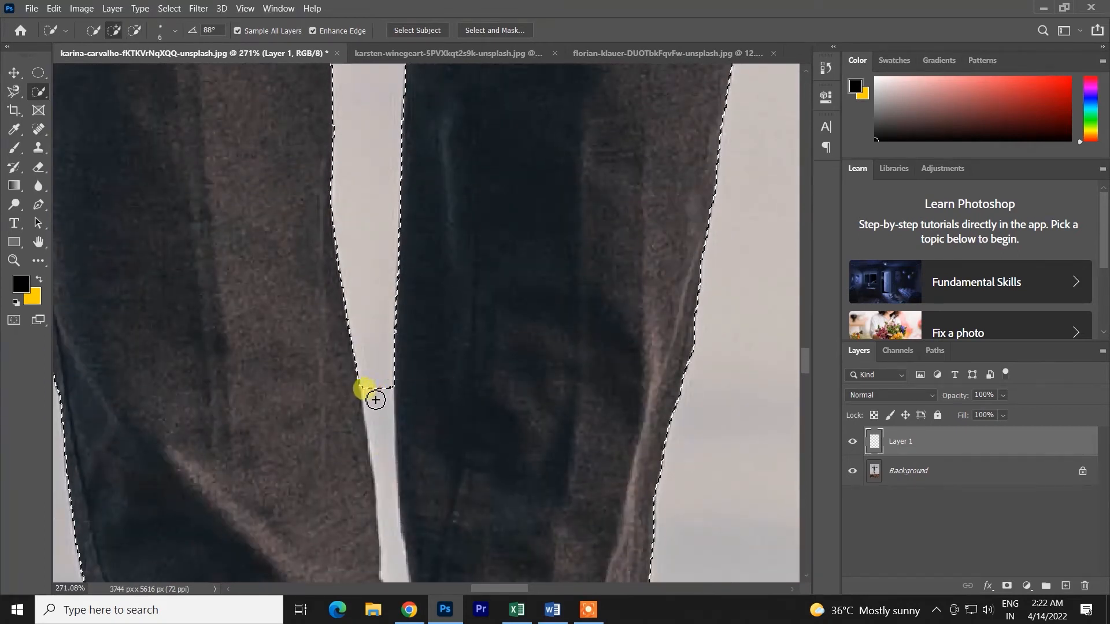
left_click(374, 389, "alt")
left_click_drag(391, 469, 400, 560)
scroll(391, 445, "down", 5)
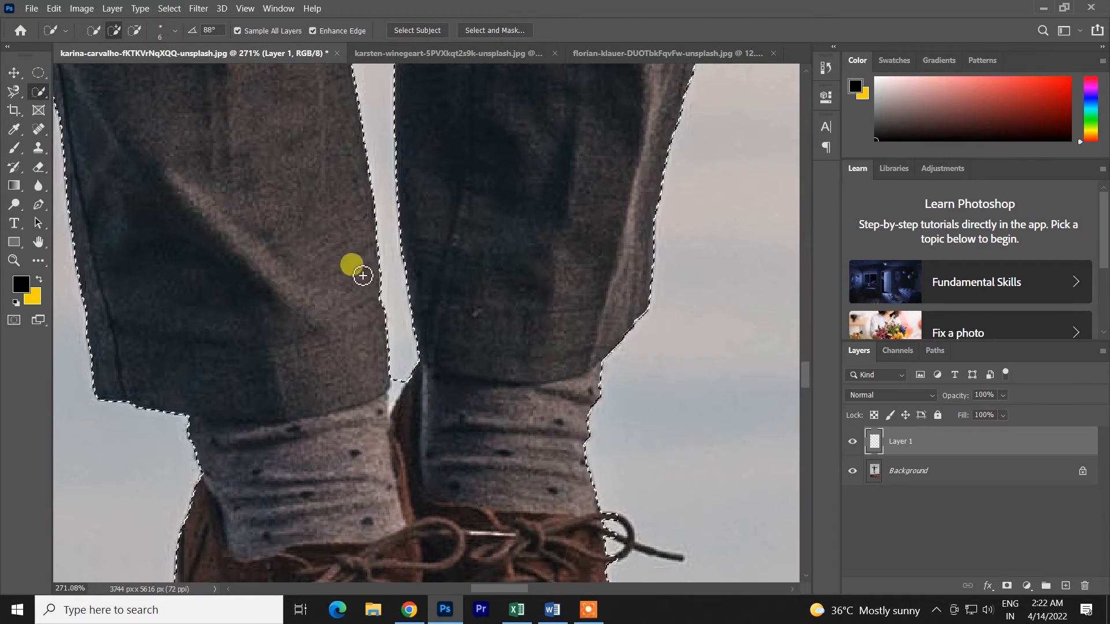
Adjust the brush directly on the canvas, trying a 110 px diameter and 0% hardness, and finish with a 3 px brush at 100% hardness.
key("alt+x")
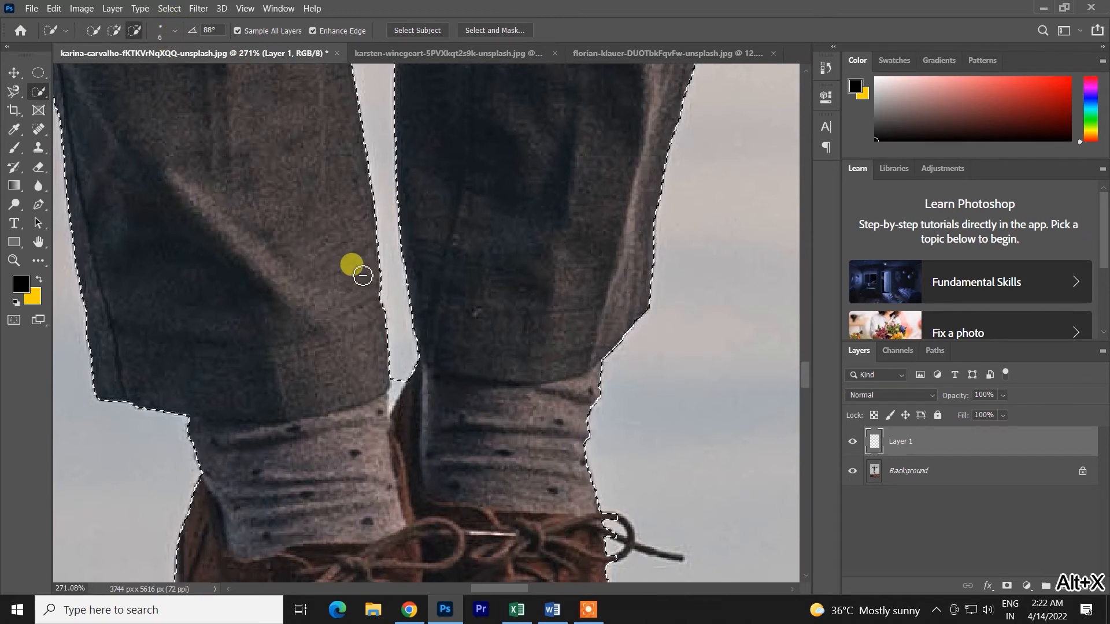
key("alt")
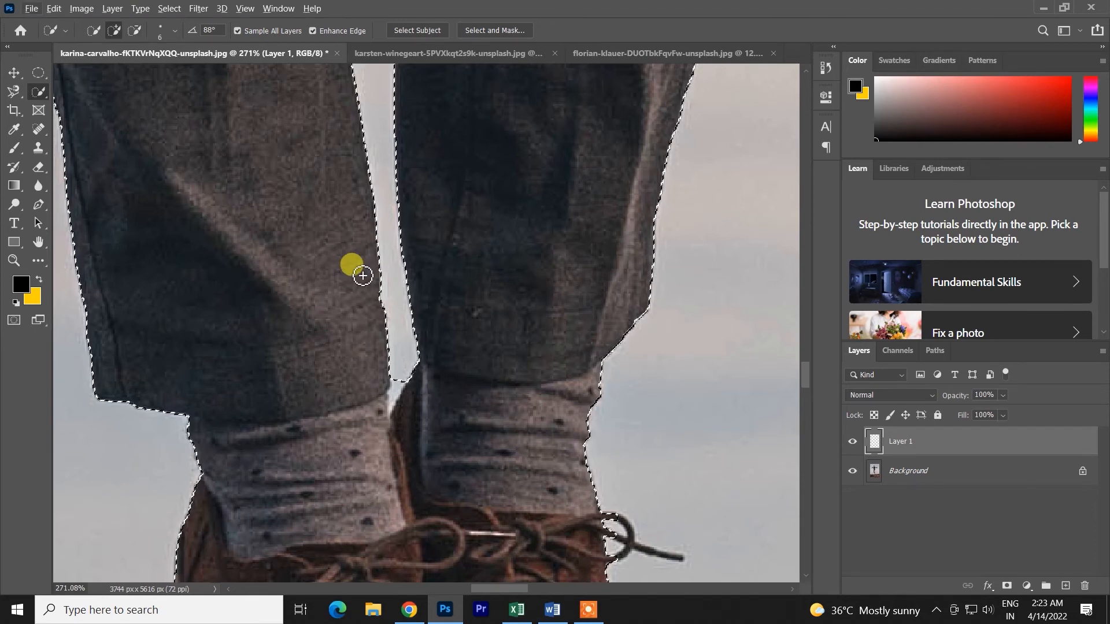
right_click(336, 264, "alt")
left_click_drag(336, 264, 441, 263)
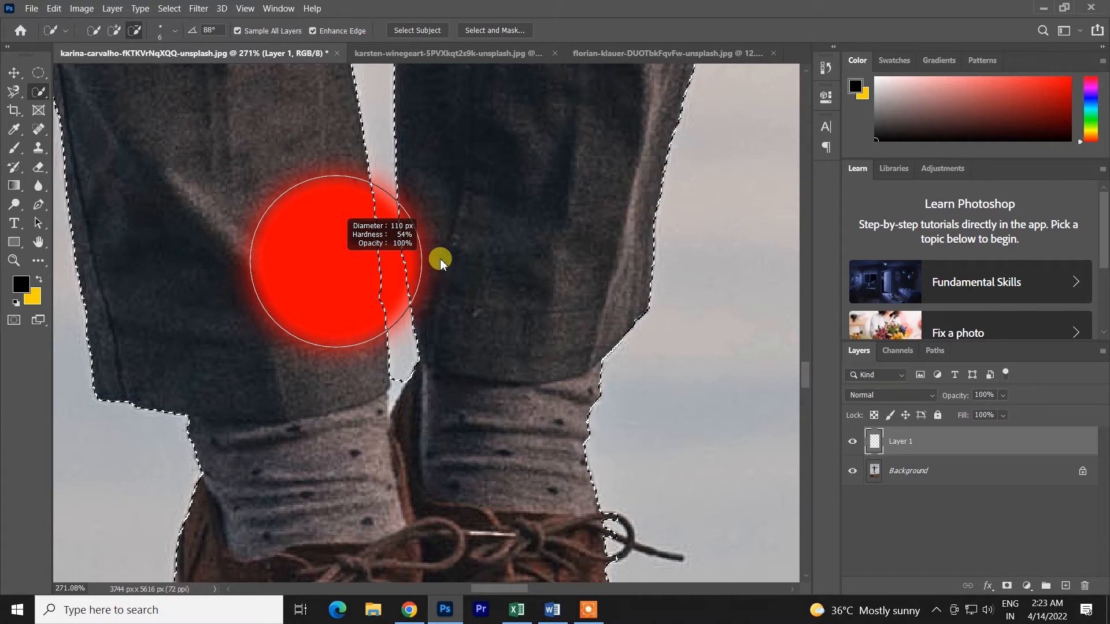
mouse_move(441, 263)
left_mouse_down()
mouse_move(750, 277)
mouse_move(668, 293)
mouse_move(288, 300)
mouse_move(439, 303)
mouse_move(301, 293)
mouse_move(342, 22)
left_mouse_up()
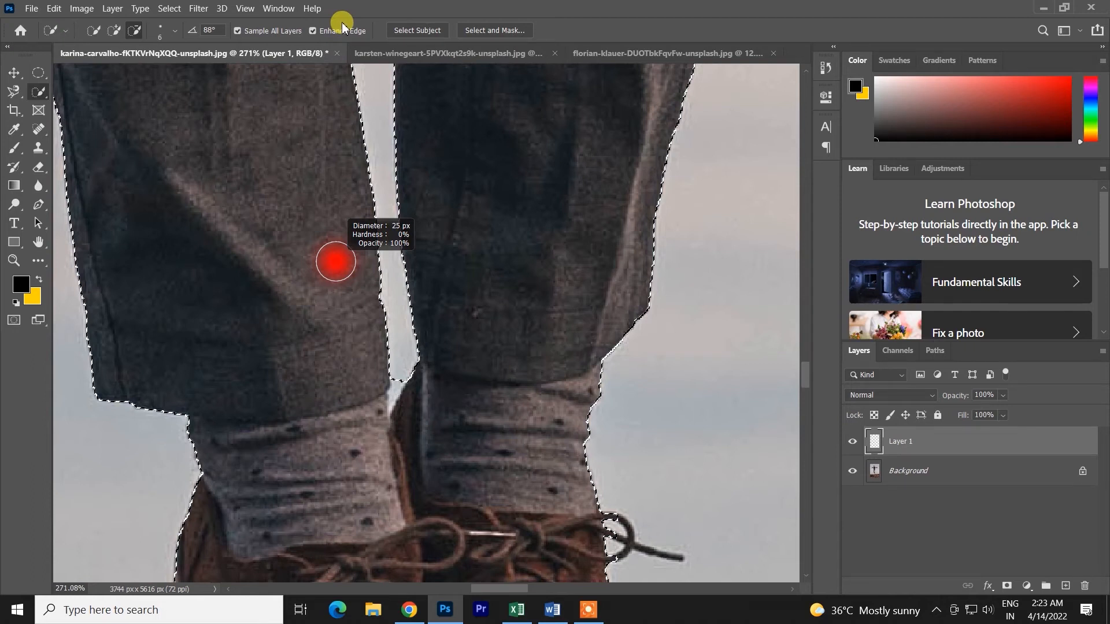
left_click_drag(343, 25, 328, 480)
Subtract the remaining sliver of sky between the trouser hems at the ankles with the small brush.
scroll(404, 283, "up", 7)
left_click_drag(403, 377, 377, 382)
left_click_drag(387, 438, 385, 447)
mouse_move(373, 474)
left_mouse_down()
mouse_move(361, 520)
mouse_move(368, 444)
mouse_move(384, 463)
left_mouse_up()
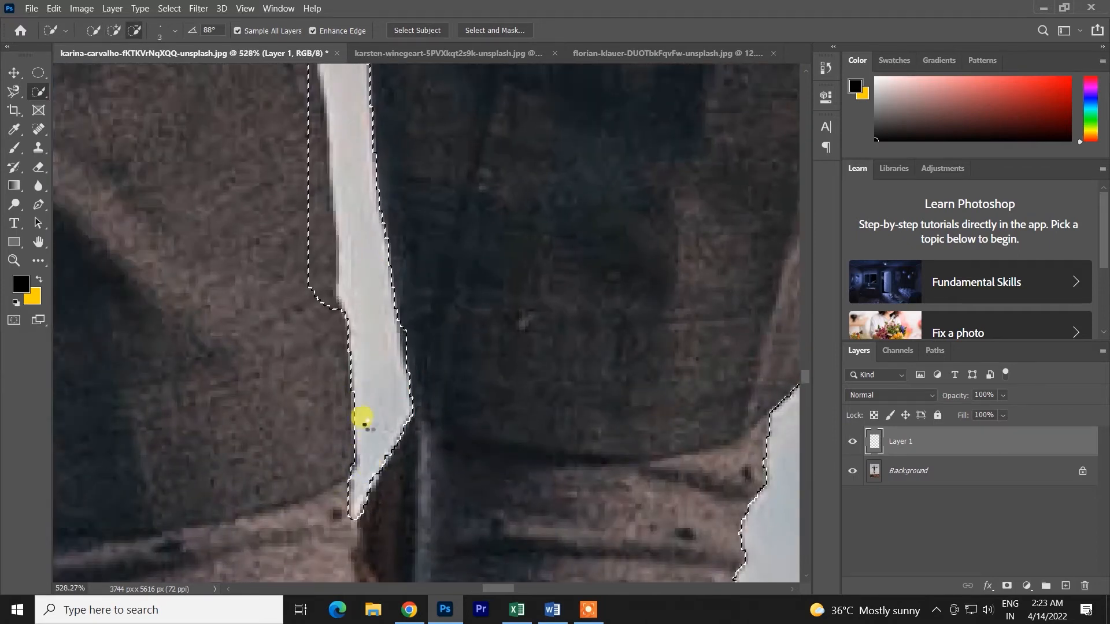
Subtract the narrow upper end of the gap between the man's thighs from the selection.
scroll(363, 366, "down", 5)
scroll(379, 369, "down", 5)
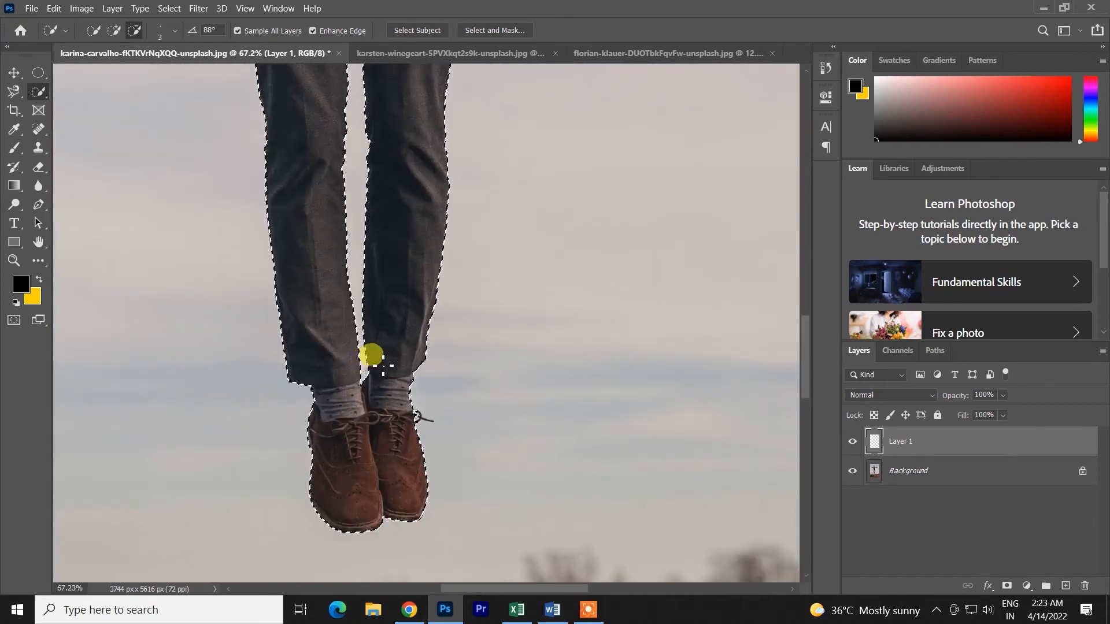
scroll(388, 352, "up", 3)
scroll(393, 333, "up", 4)
scroll(349, 518, "up", 4)
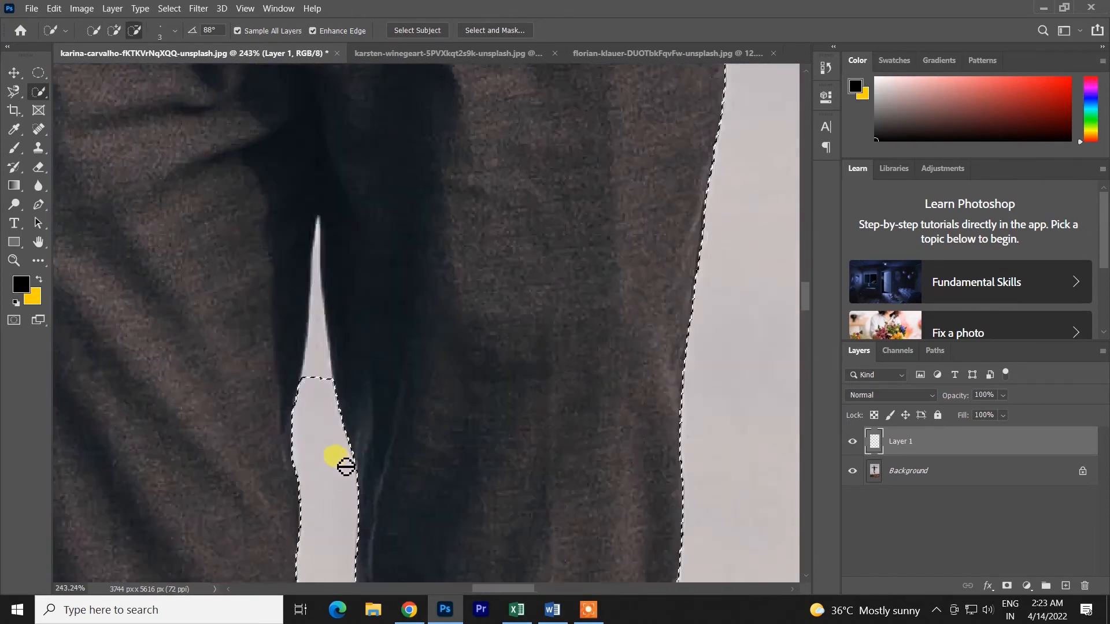
mouse_move(342, 460)
left_mouse_down()
mouse_move(317, 387)
mouse_move(330, 223)
mouse_move(331, 313)
left_mouse_up()
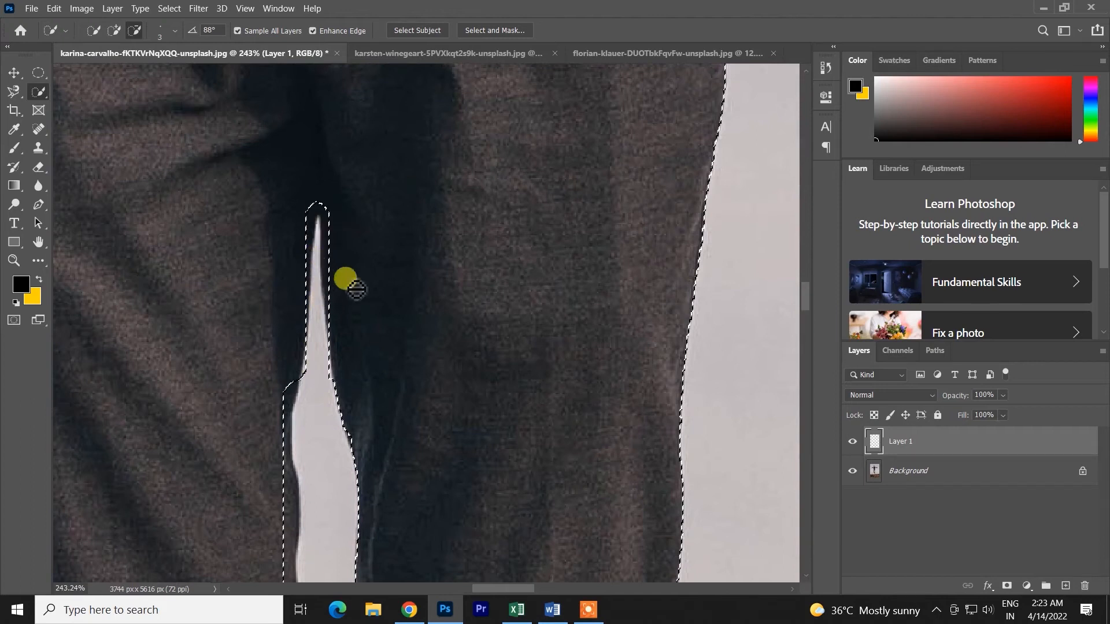
Try several brush tip angles for the Quick Selection Tool, including 55° and 116°, and finish at 66°.
scroll(347, 290, "down", 5)
scroll(344, 261, "up", 3)
scroll(358, 220, "up", 10)
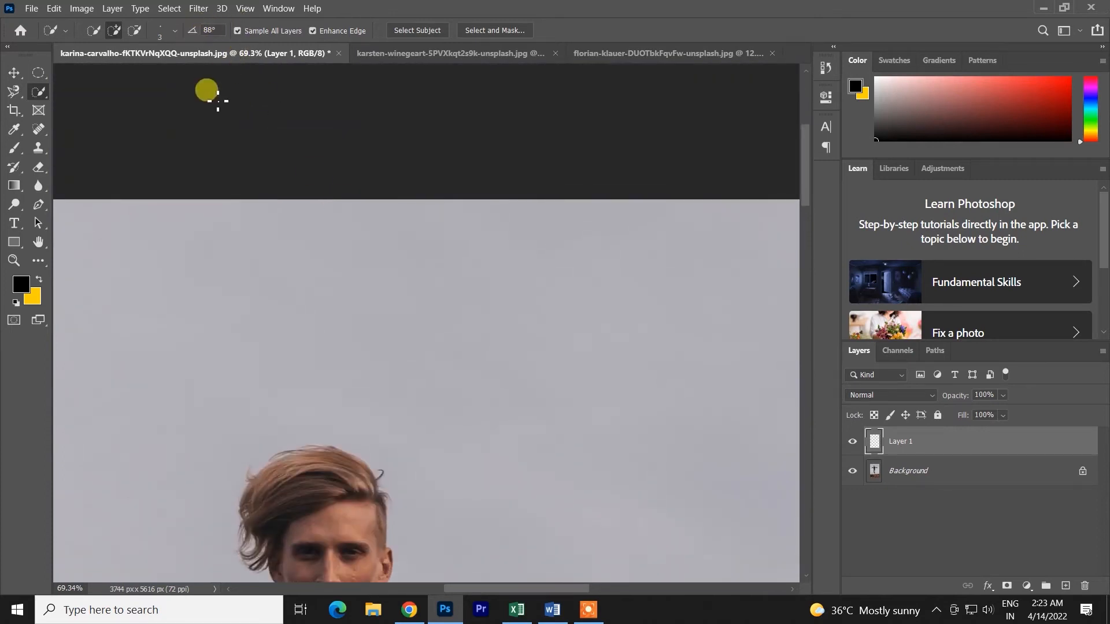
left_click(175, 32)
left_click_drag(130, 132, 126, 135)
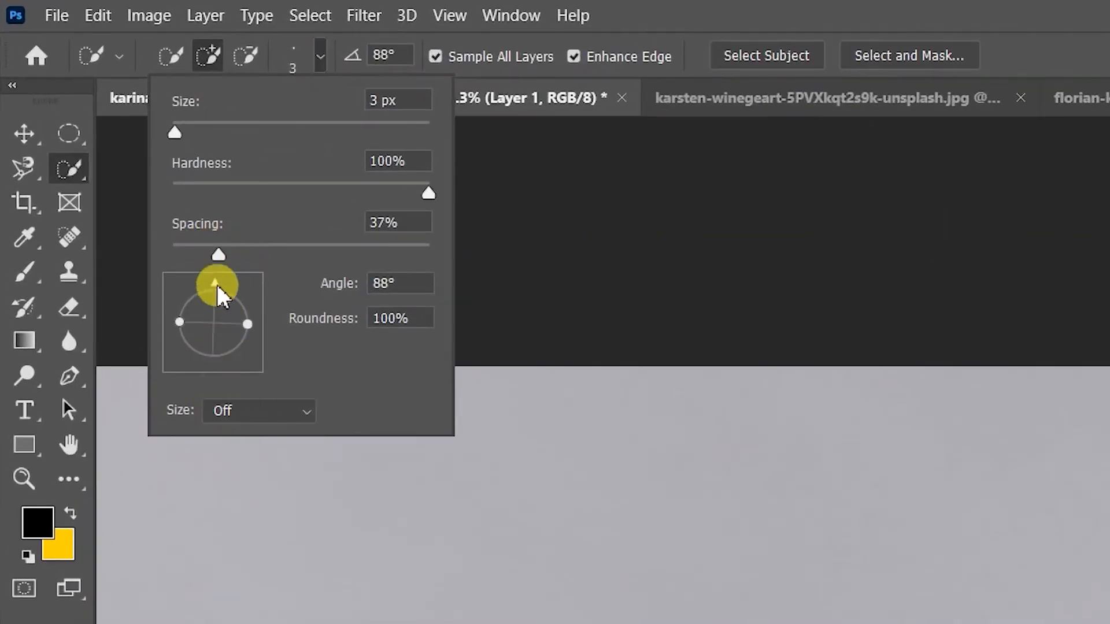
mouse_move(216, 292)
left_mouse_down()
mouse_move(217, 318)
mouse_move(232, 296)
left_mouse_up()
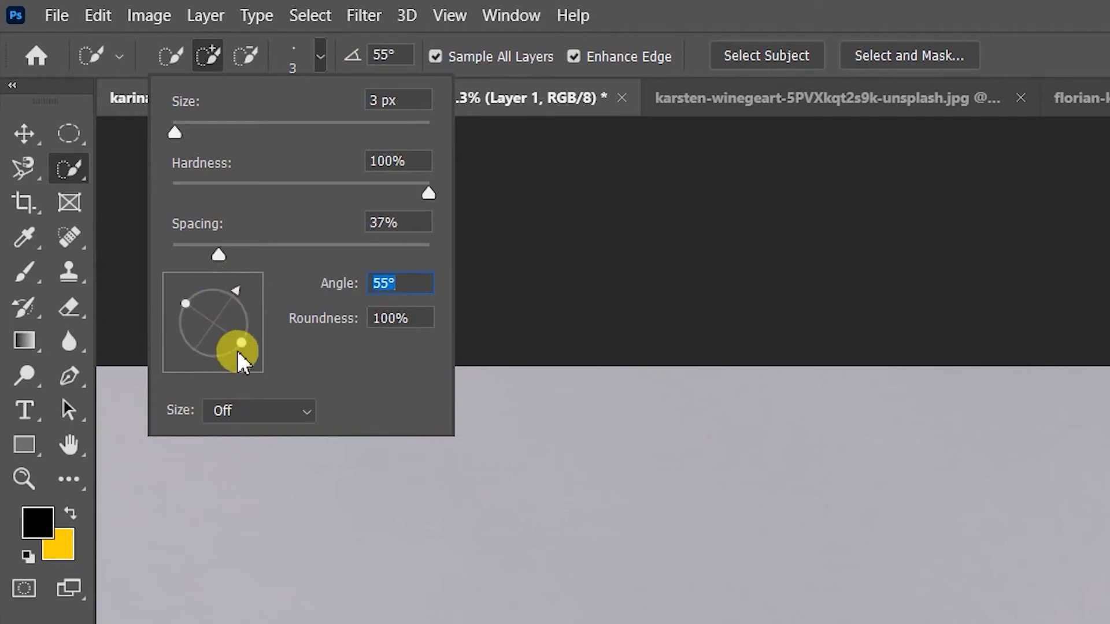
mouse_move(237, 350)
left_mouse_down()
mouse_move(221, 332)
mouse_move(265, 342)
left_mouse_up()
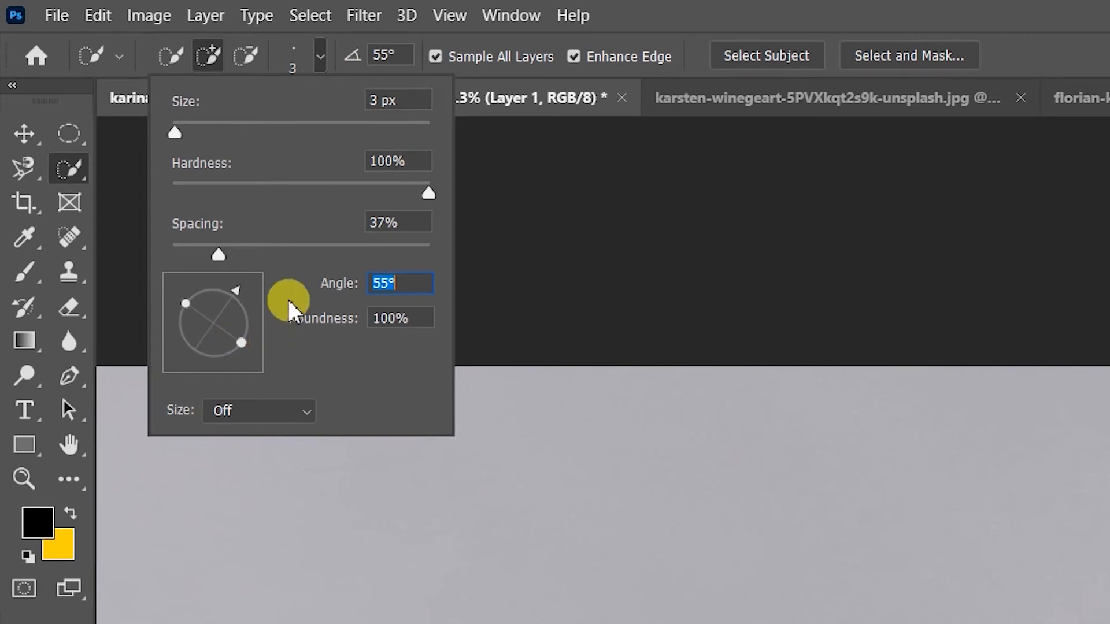
mouse_move(235, 290)
left_mouse_down()
mouse_move(215, 289)
mouse_move(225, 293)
left_mouse_up()
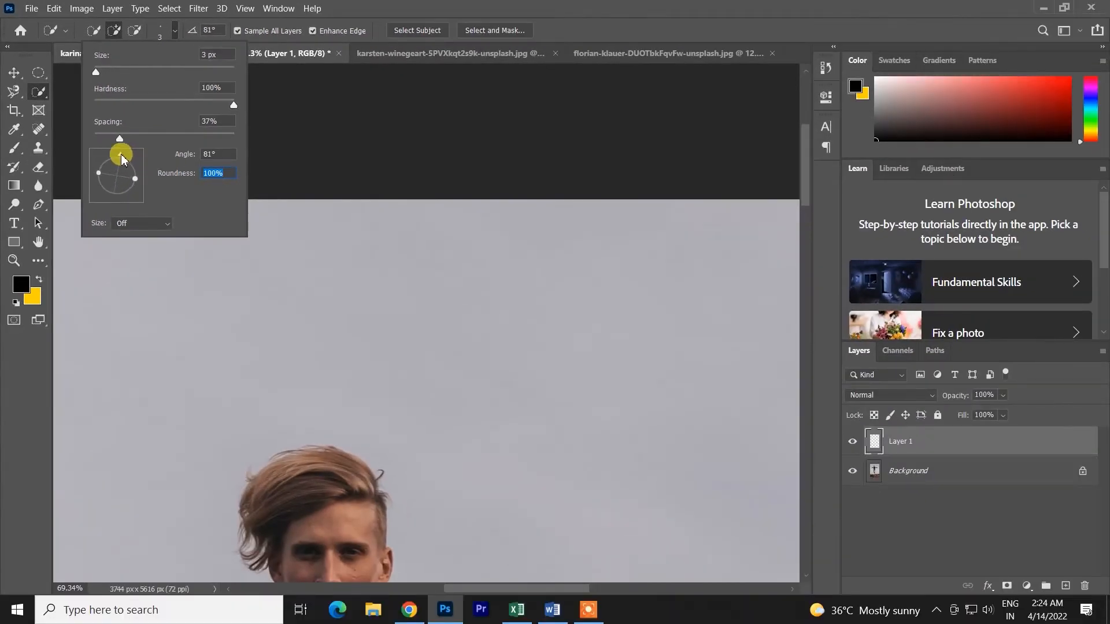
mouse_move(122, 157)
left_mouse_down()
mouse_move(95, 156)
mouse_move(109, 158)
left_mouse_up()
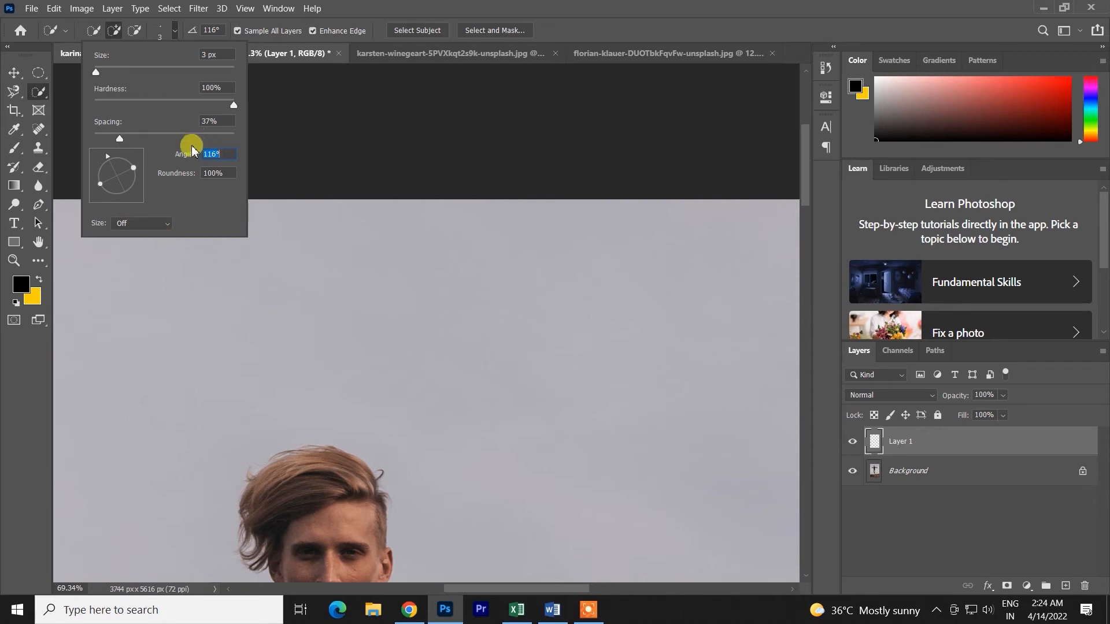
mouse_move(188, 161)
left_mouse_down()
mouse_move(212, 162)
mouse_move(168, 166)
mouse_move(114, 196)
mouse_move(141, 167)
mouse_move(144, 114)
left_mouse_up()
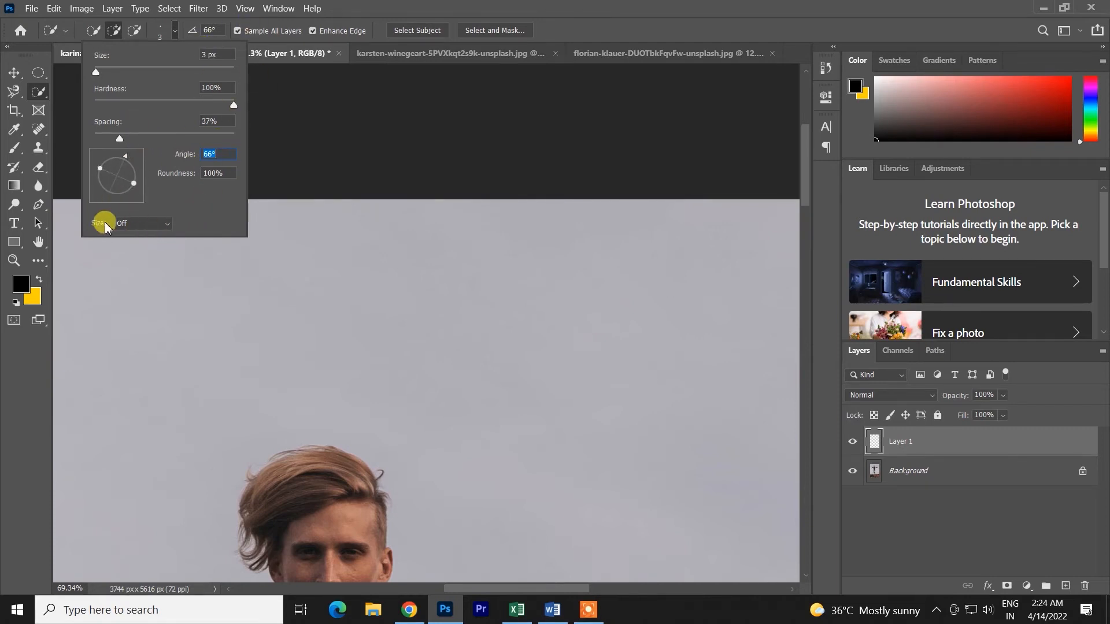
Set the brush's size control to Pen Pressure and switch to the Magnetic Lasso Tool.
left_click(132, 224)
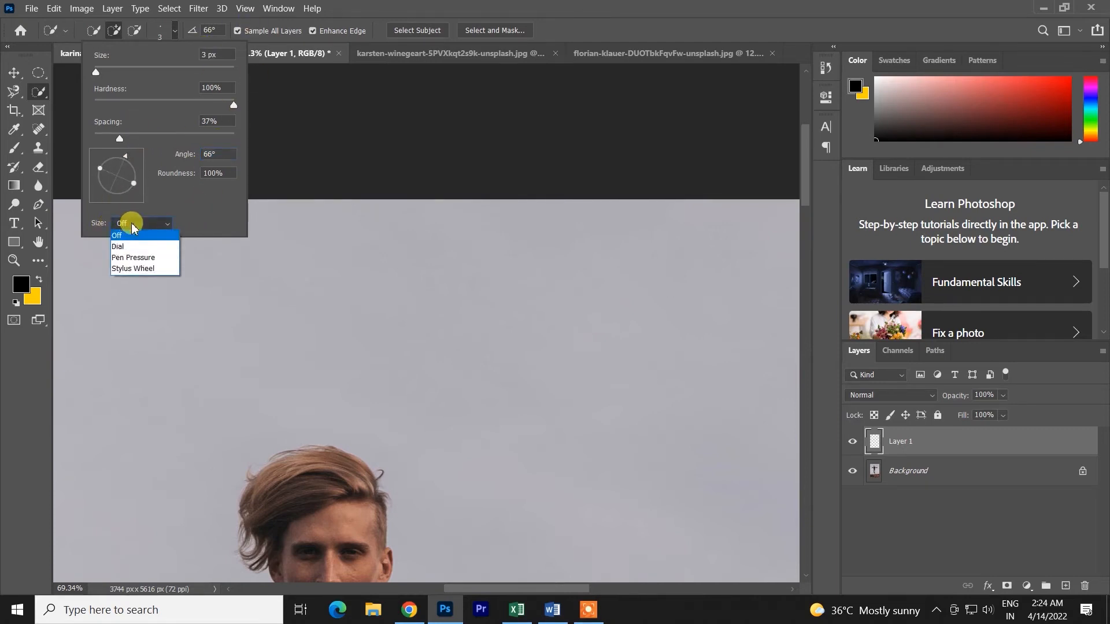
left_click(135, 259)
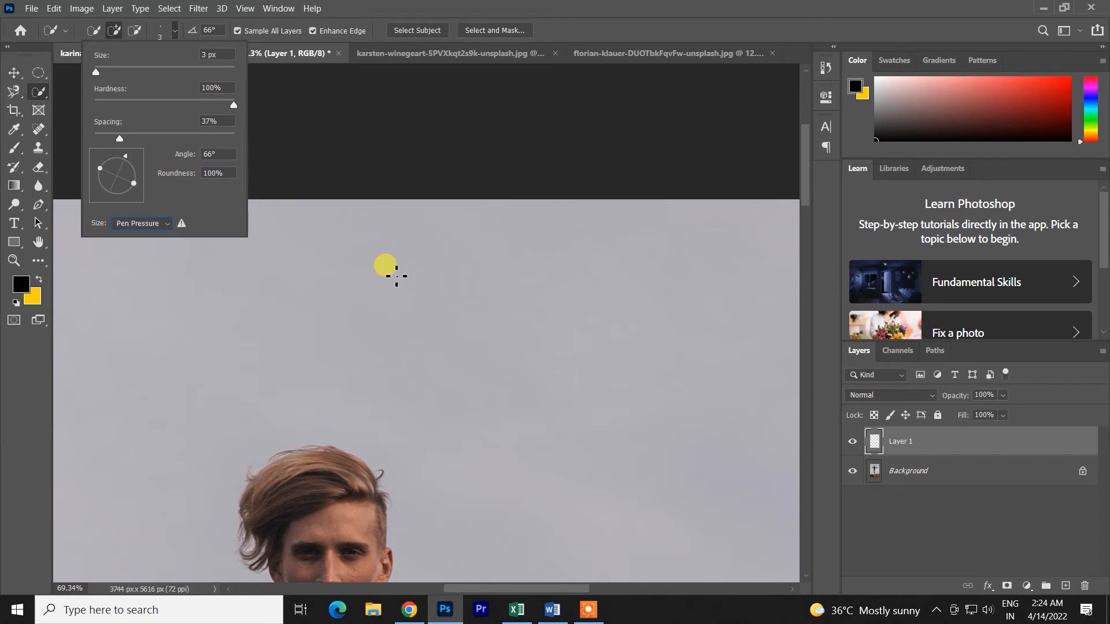
left_click(13, 92)
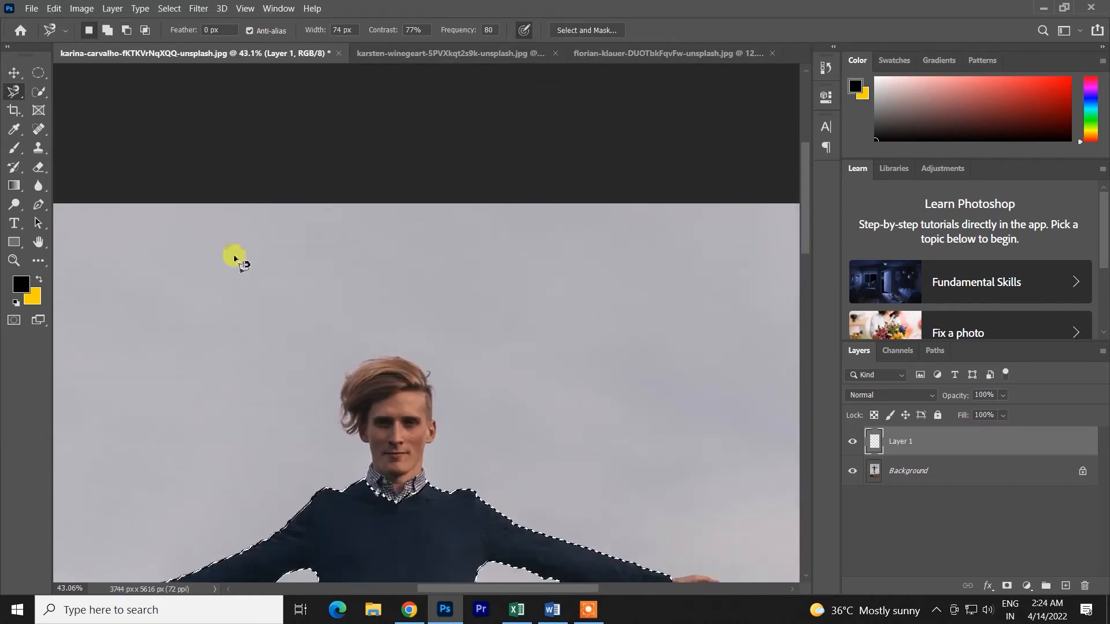
Return to the Quick Selection Tool and turn the brush's size control Off.
left_click(38, 91)
left_click(174, 30)
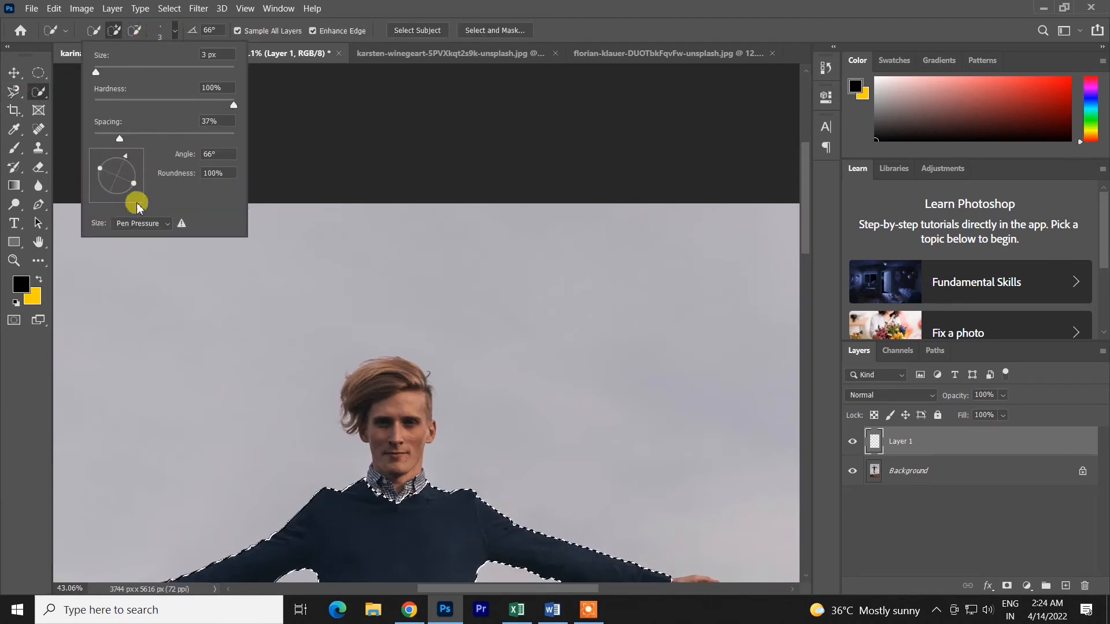
left_click(149, 224)
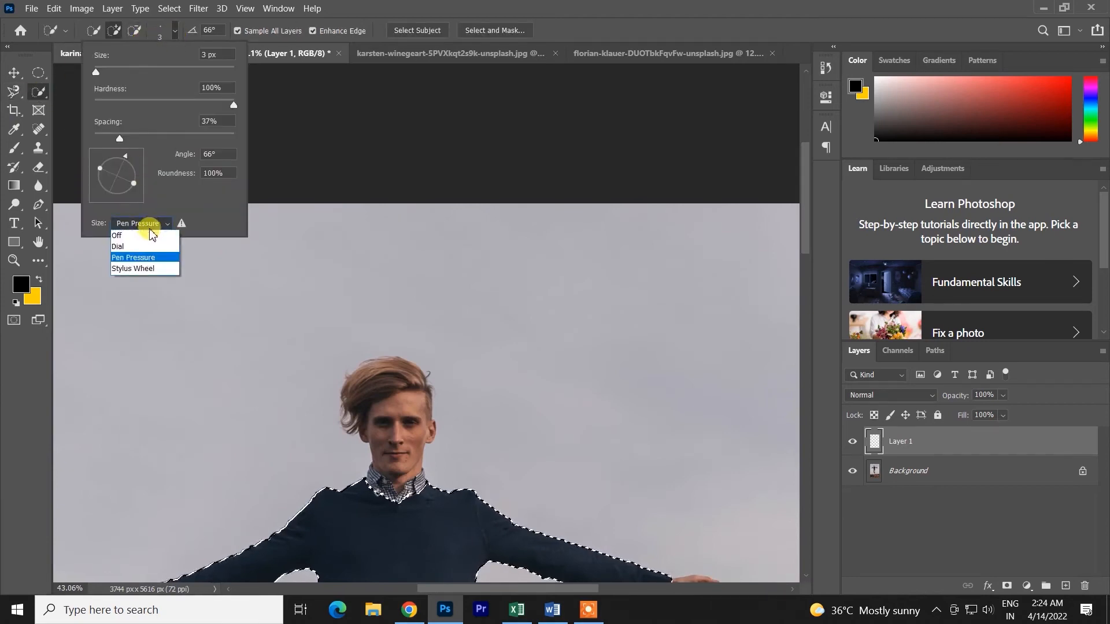
left_click(139, 257)
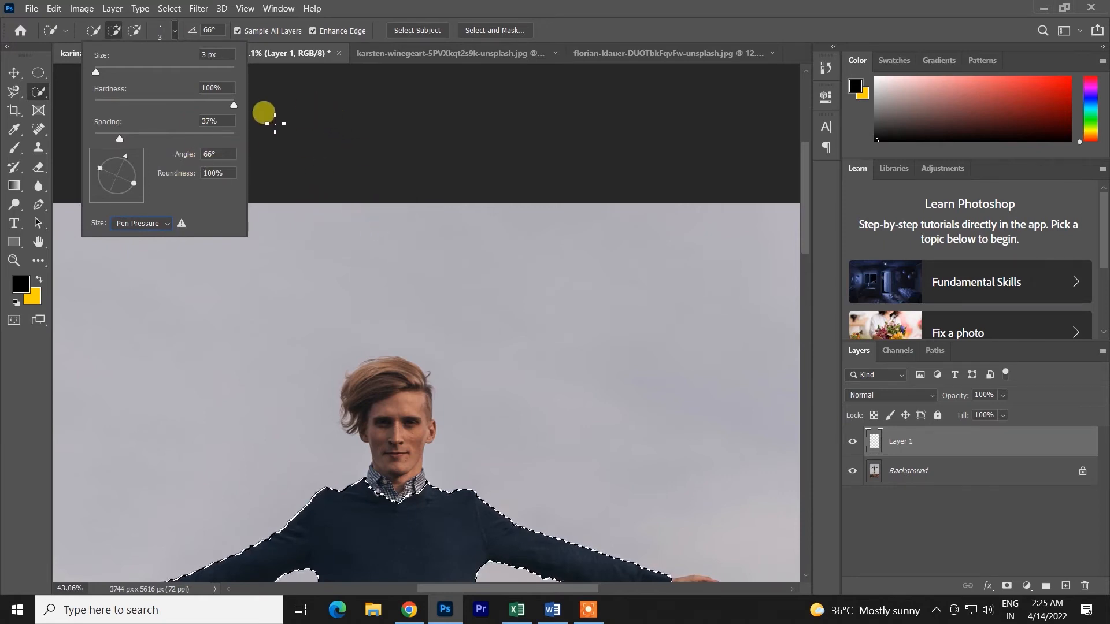
left_click(162, 224)
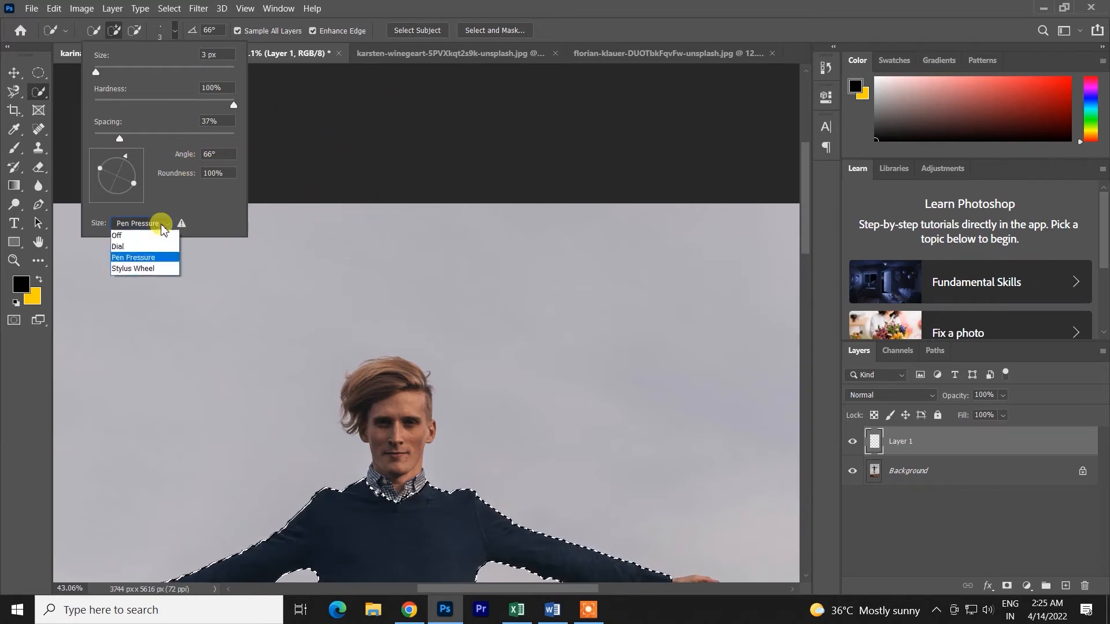
left_click(158, 233)
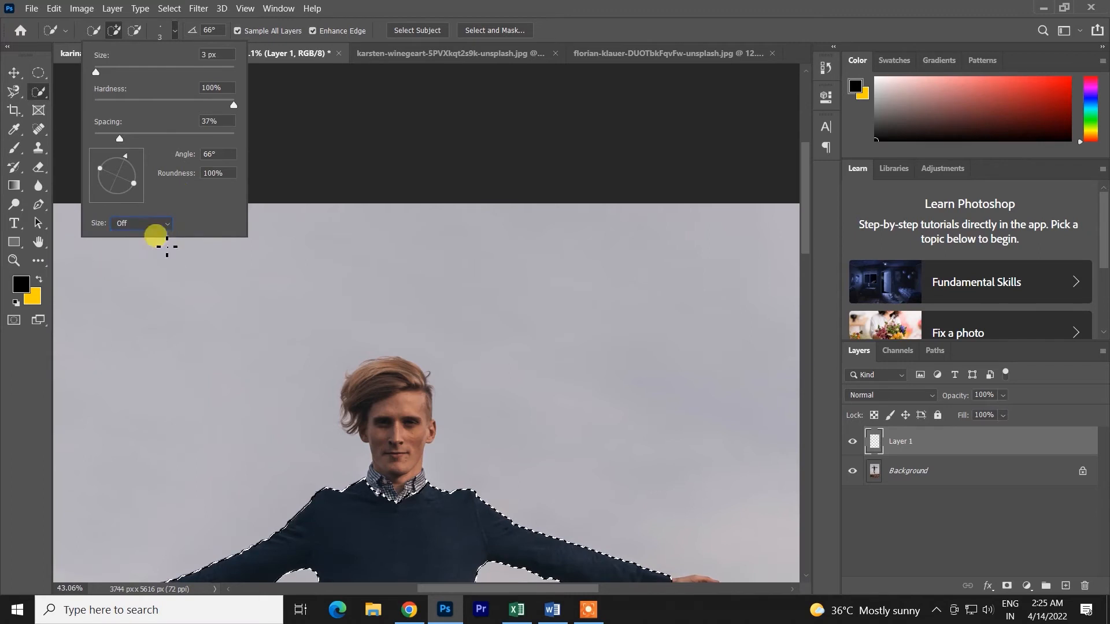
left_click(297, 38)
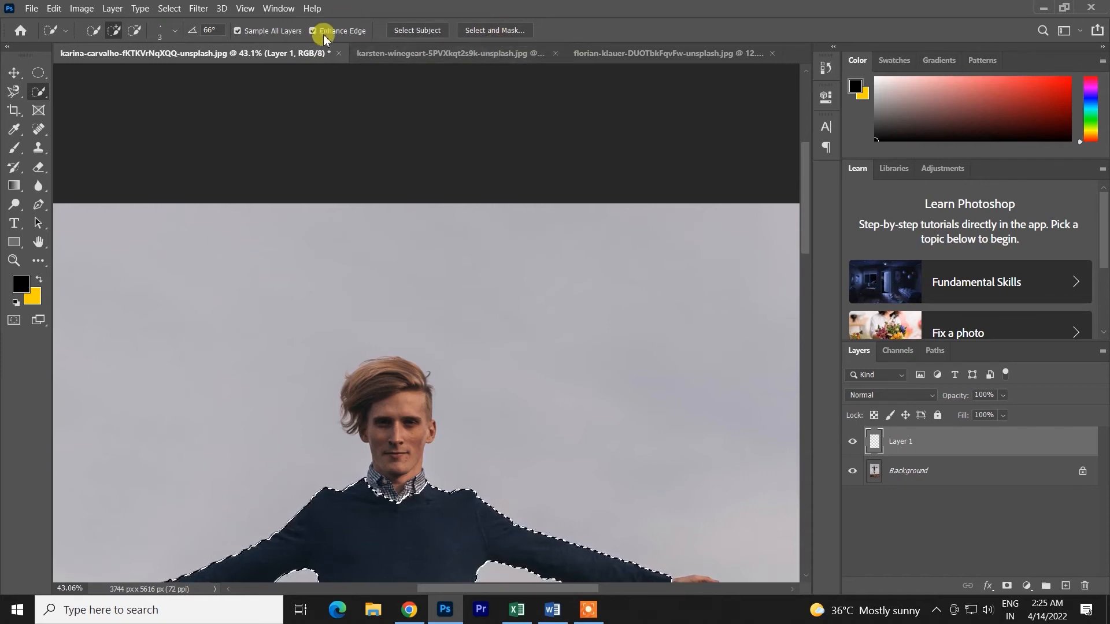
Add the man's collar, neck and face to the sweater selection with the Quick Selection Tool.
right_click(38, 92)
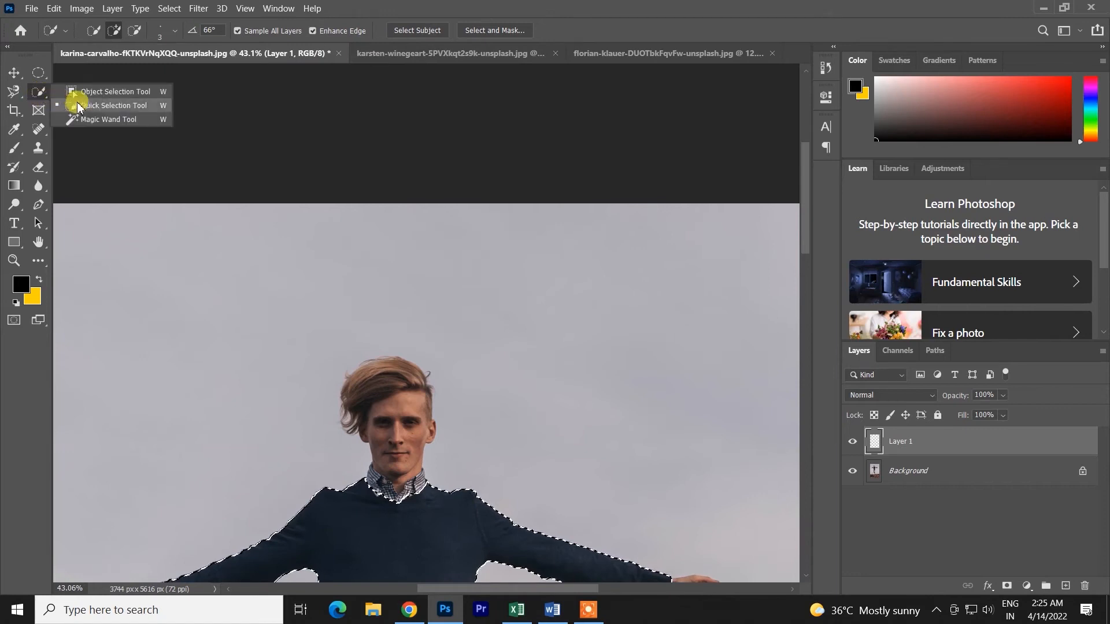
left_click(80, 104)
scroll(503, 412, "up", 3)
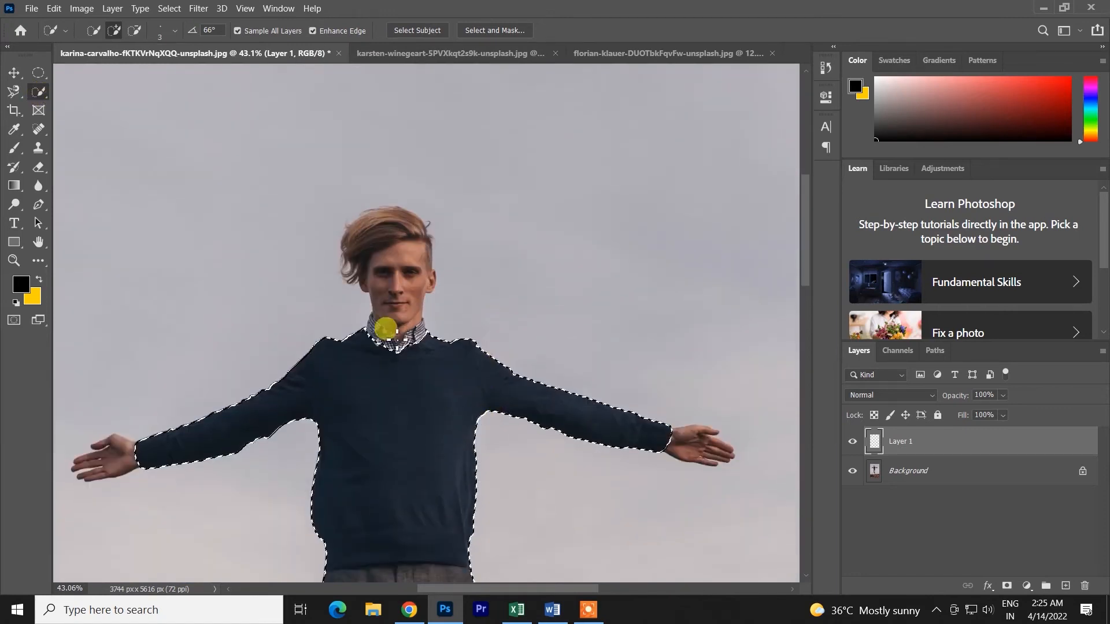
scroll(386, 327, "up", 2)
mouse_move(424, 358)
left_mouse_down()
mouse_move(417, 219)
mouse_move(387, 345)
mouse_move(440, 211)
mouse_move(451, 320)
mouse_move(441, 211)
mouse_move(444, 301)
left_mouse_up()
Adjust the Quick Selection brush over the man's face to a 72 px diameter and 0% hardness.
mouse_move(379, 232)
left_mouse_down()
mouse_move(516, 241)
mouse_move(736, 226)
mouse_move(389, 280)
mouse_move(451, 298)
mouse_move(427, 211)
mouse_move(429, 330)
mouse_move(437, 20)
mouse_move(434, 44)
mouse_move(386, 54)
mouse_move(405, 548)
left_mouse_up()
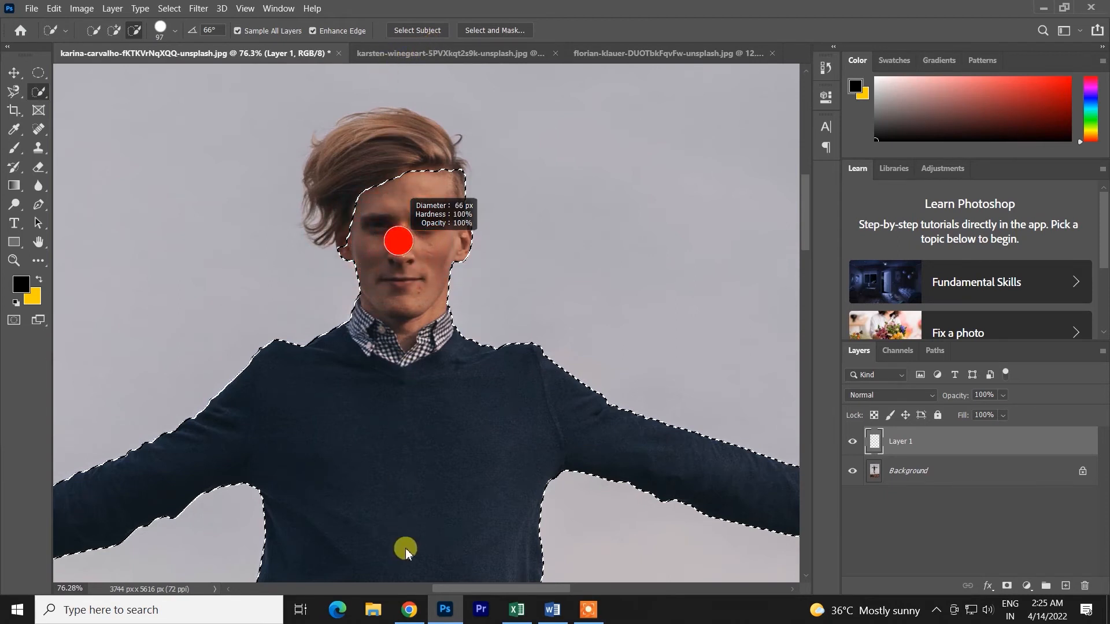
left_click_drag(413, 470, 412, 102)
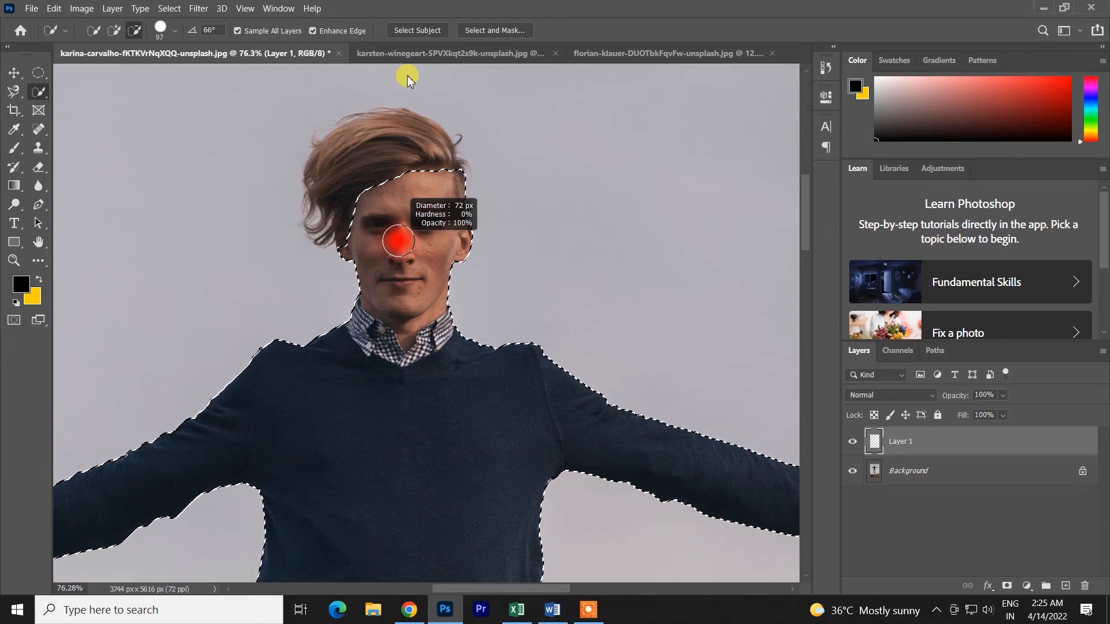
left_click_drag(407, 75, 401, 75)
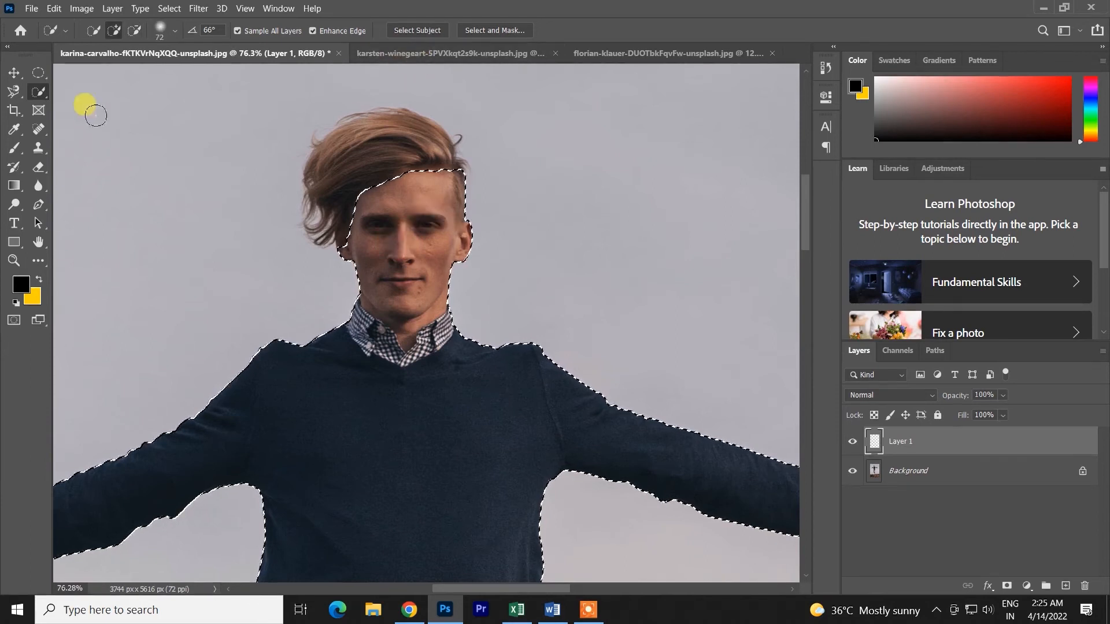
Choose the Magic Wand Tool and bring the photo of the dog in the yellow sweater to the front.
right_click(44, 86)
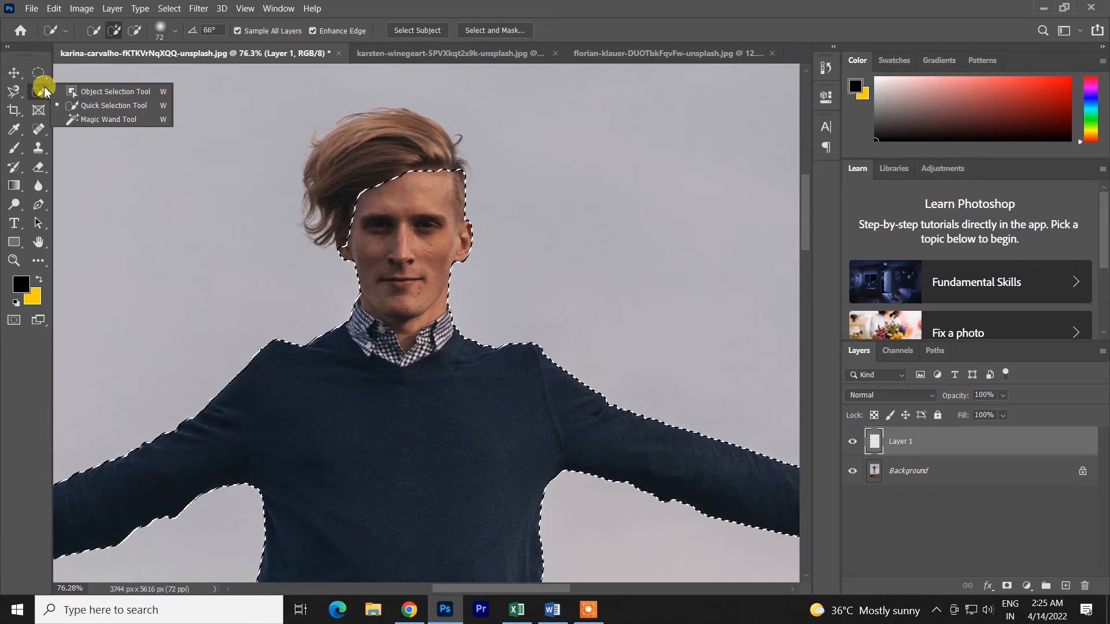
left_click(98, 119)
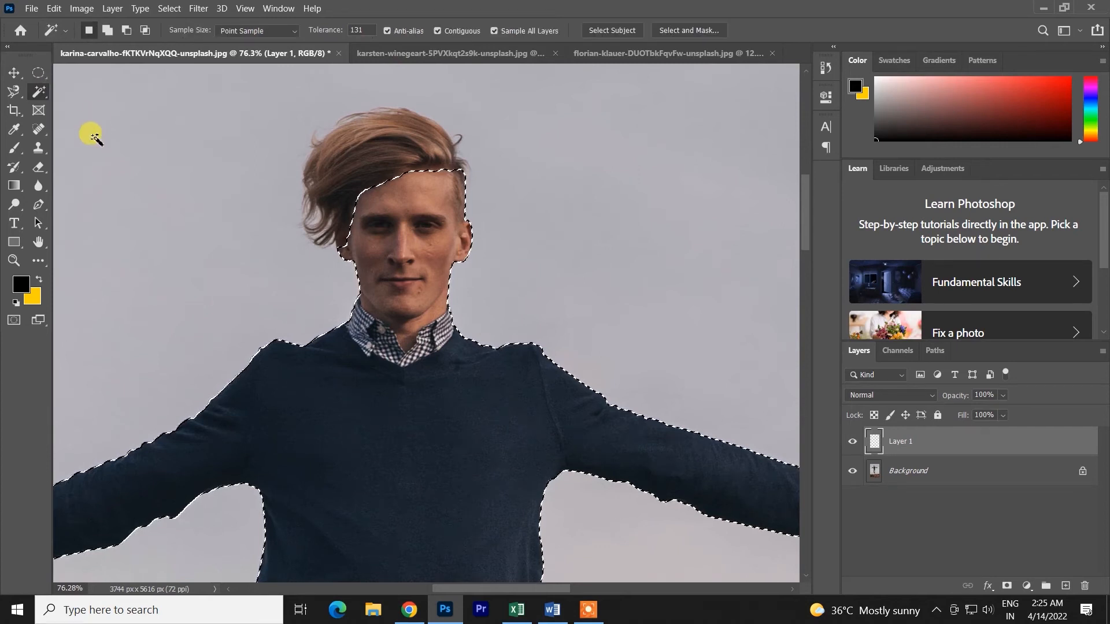
left_click(423, 55)
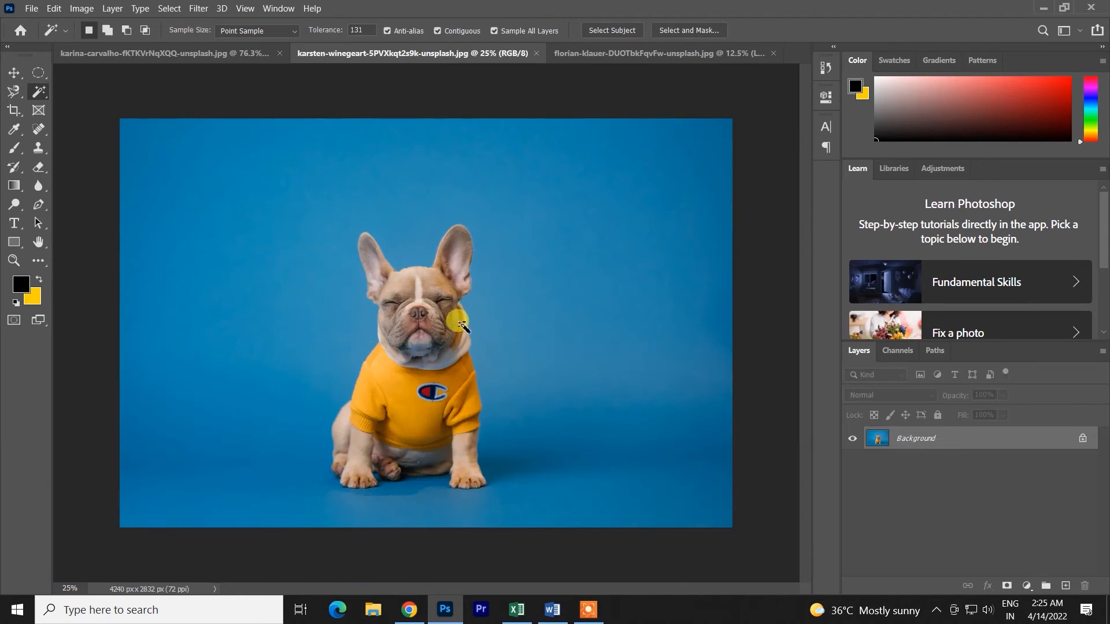
right_click(38, 96)
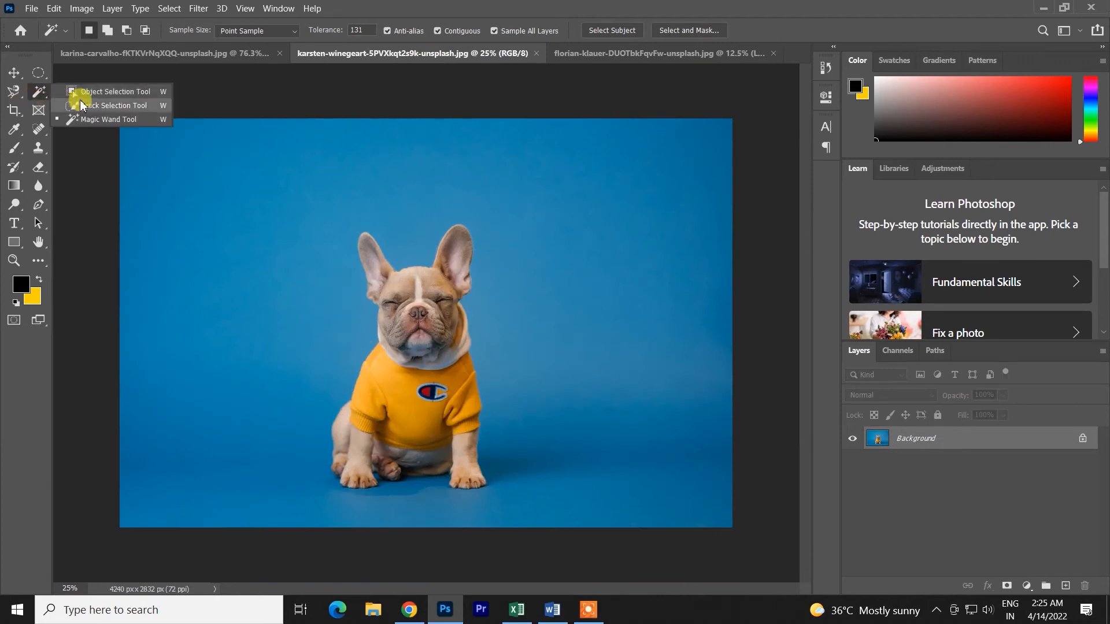
left_click(92, 119)
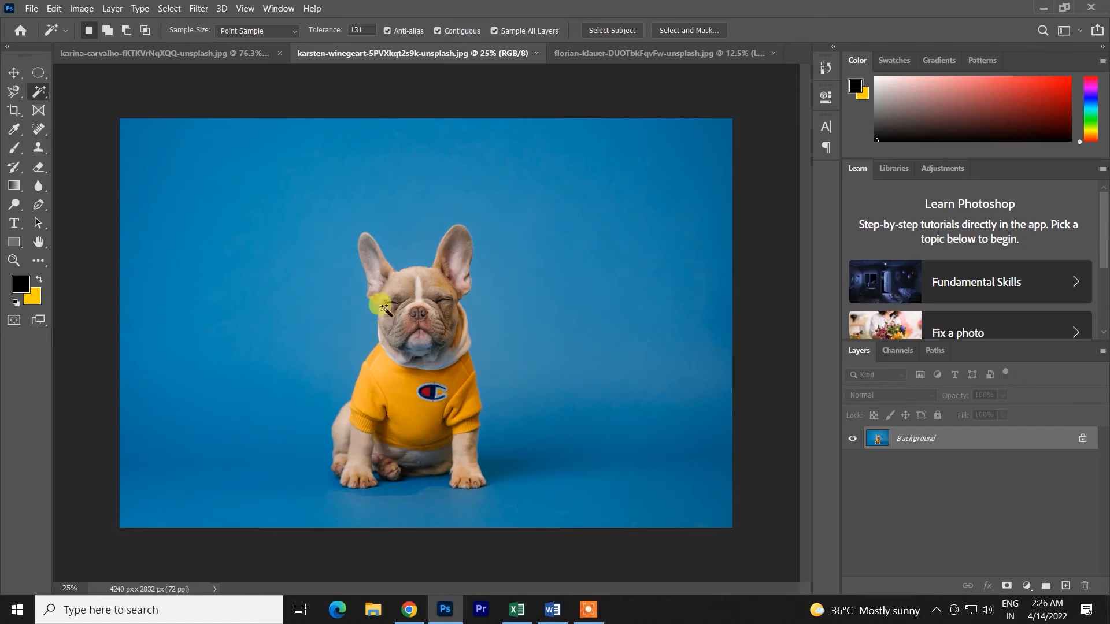
Examine the Magic Wand Tool's Sample Size options, from Point Sample to 101 by 101 Average, and keep Point Sample.
right_click(40, 91)
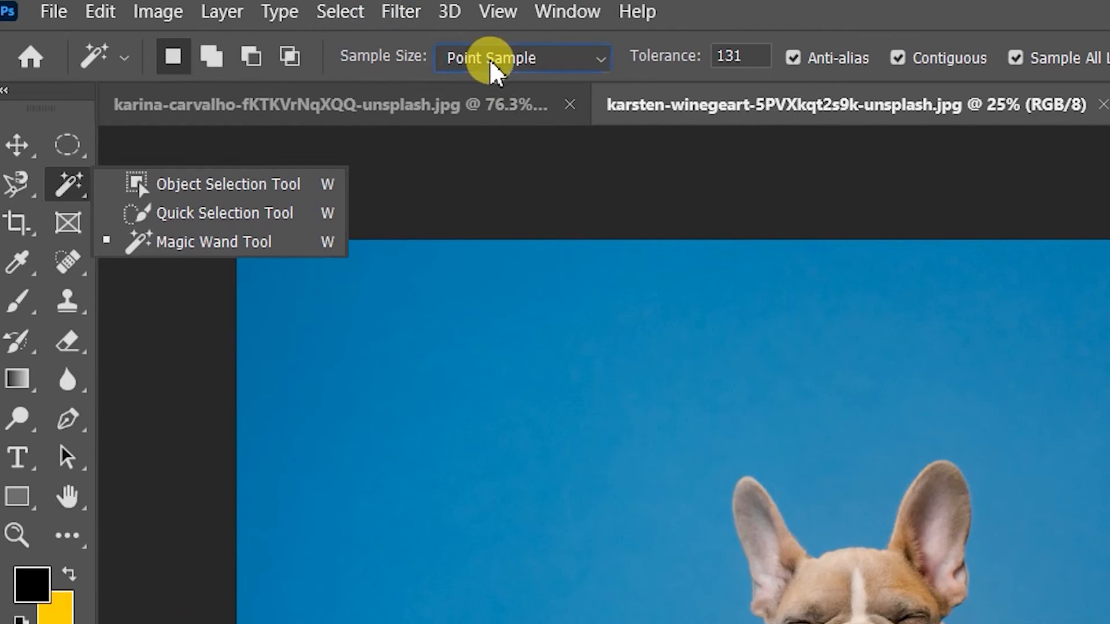
left_click(491, 64)
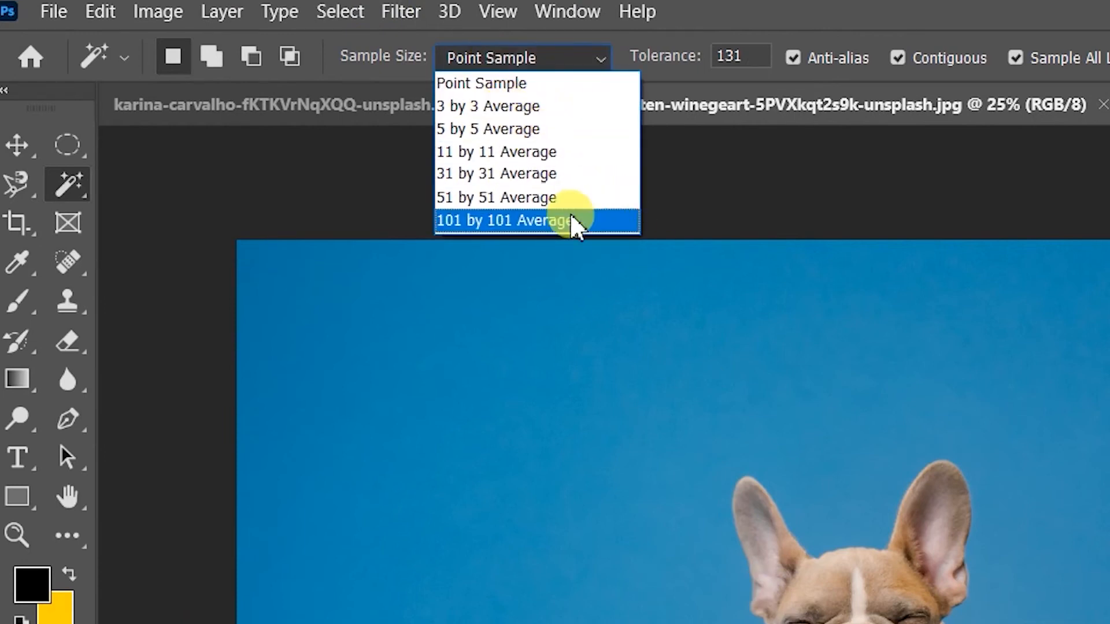
left_click(518, 83)
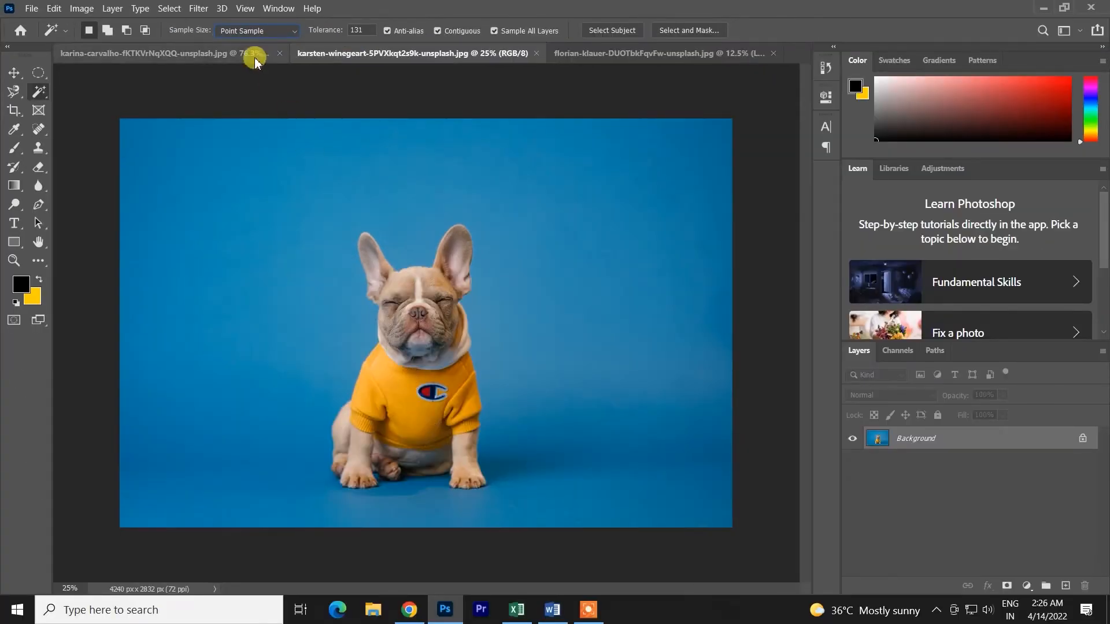
left_click(249, 30)
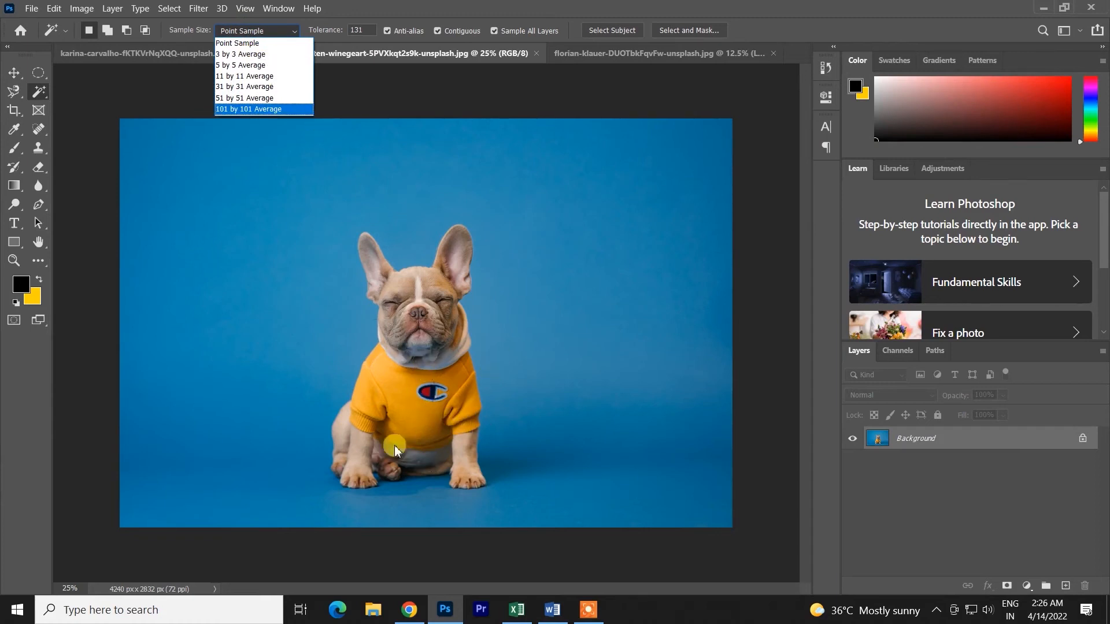
left_click(249, 41)
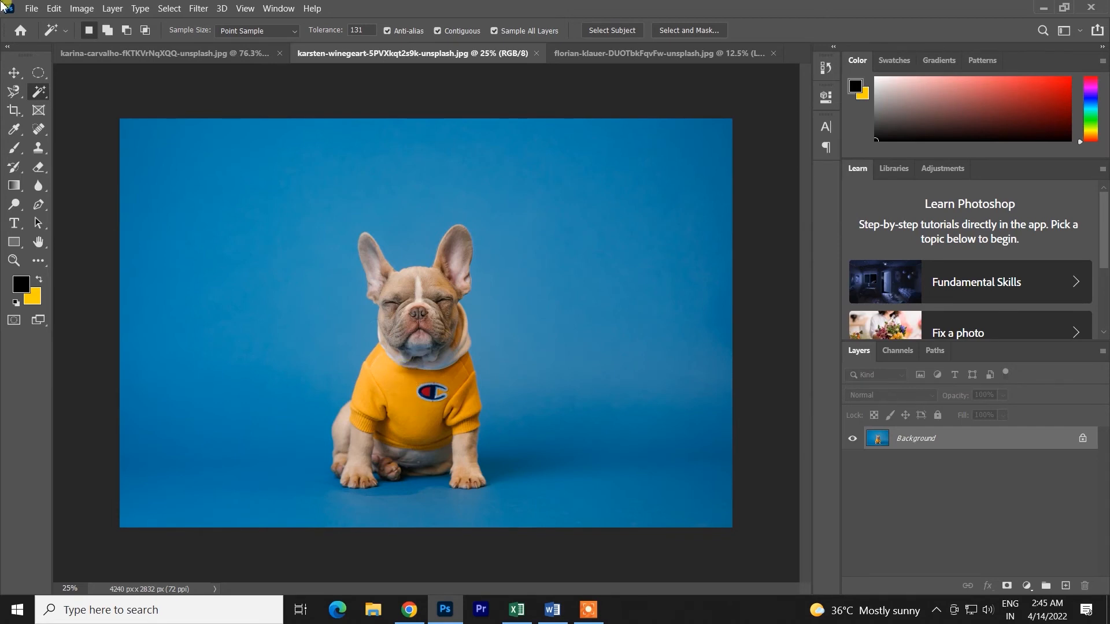
Switch to the Quick Selection Tool, make trial selections of the dog's yellow sweater and undo them.
right_click(39, 90)
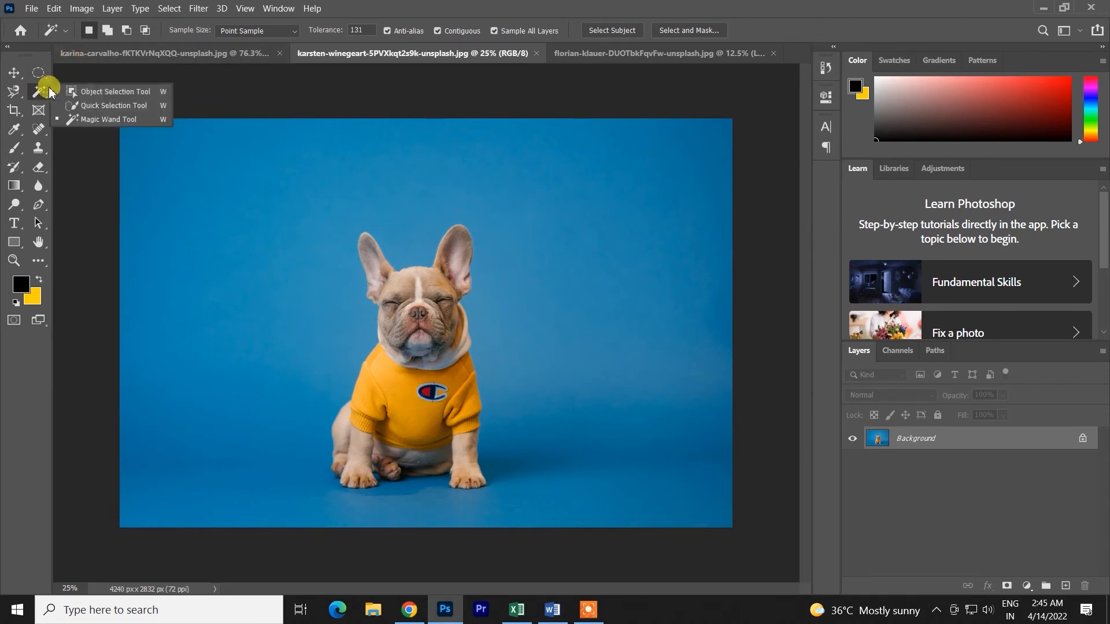
left_click(89, 105)
left_click(386, 371)
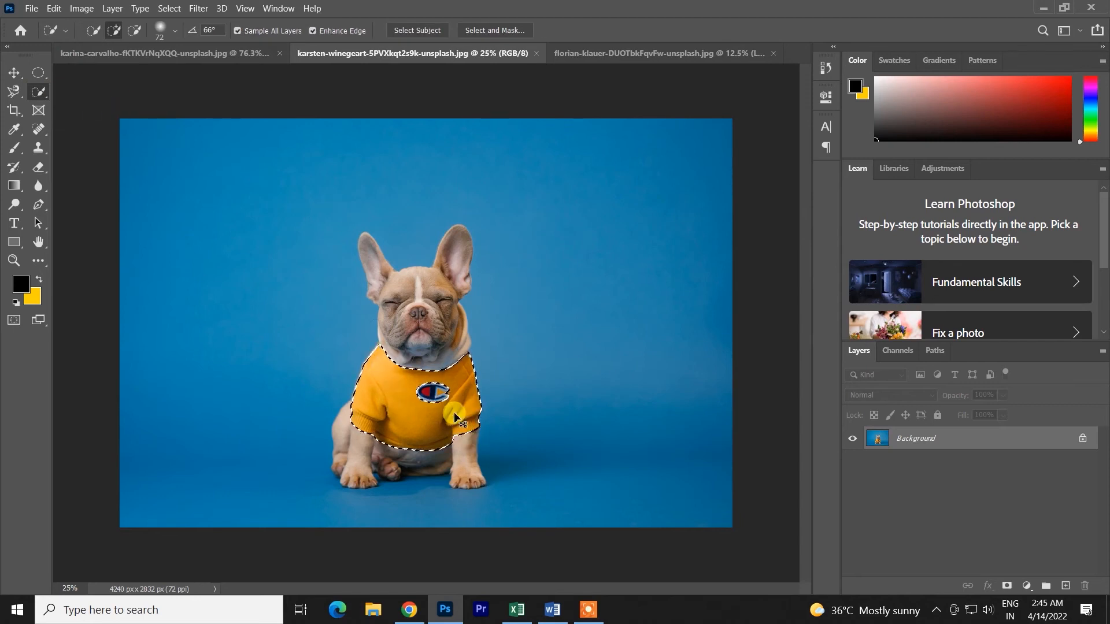
key("ctrl+z")
scroll(410, 432, "up", 3)
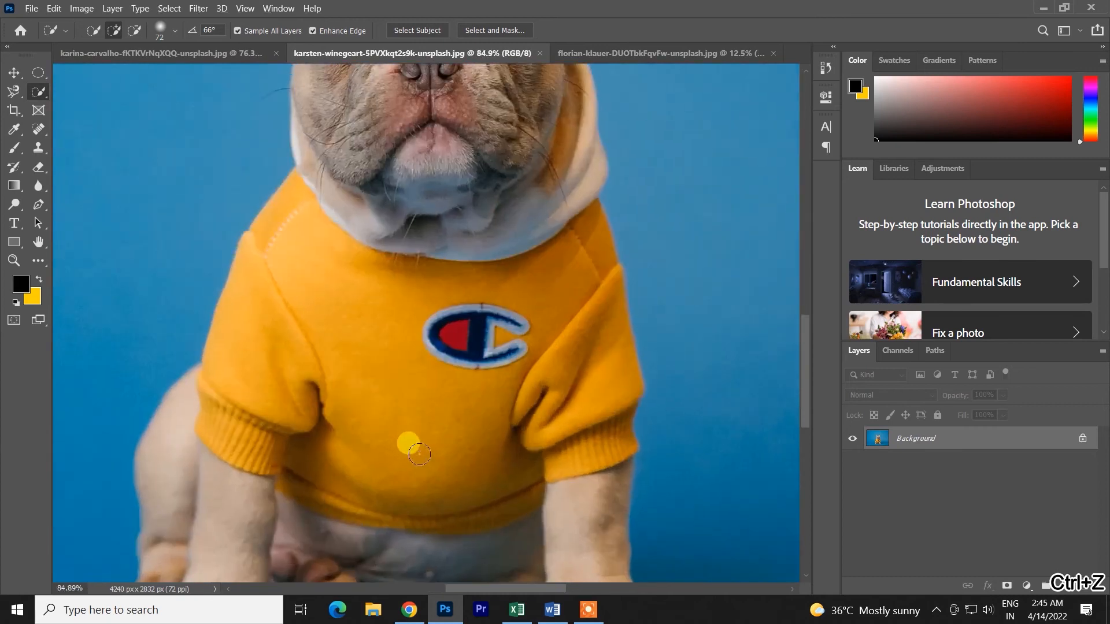
left_click(365, 432)
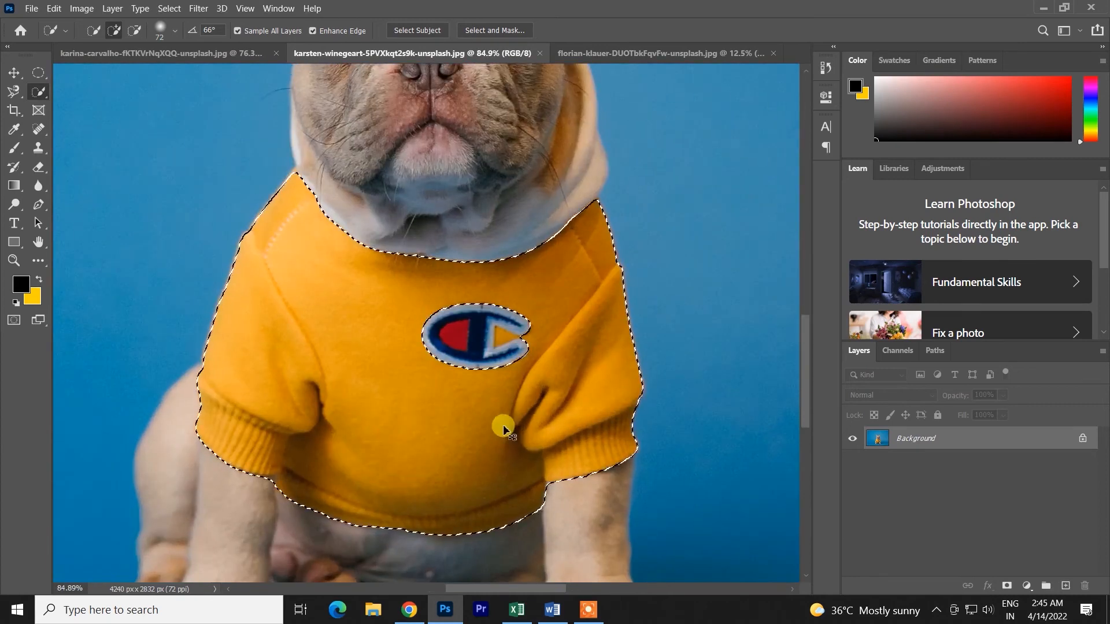
key("ctrl+z")
Select the yellow sweater again, reduce the brush to 11 px at the chest logo, and clear the selection.
mouse_move(443, 412)
left_mouse_down()
mouse_move(485, 430)
mouse_move(517, 361)
left_mouse_up()
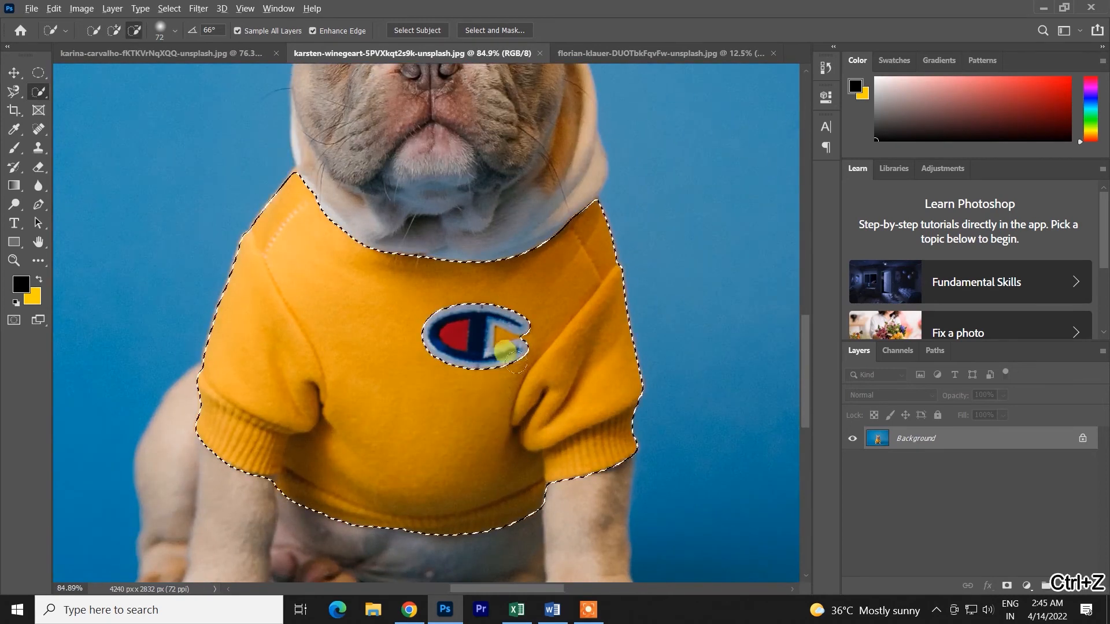
scroll(516, 360, "up", 7)
left_click_drag(504, 290, 443, 290)
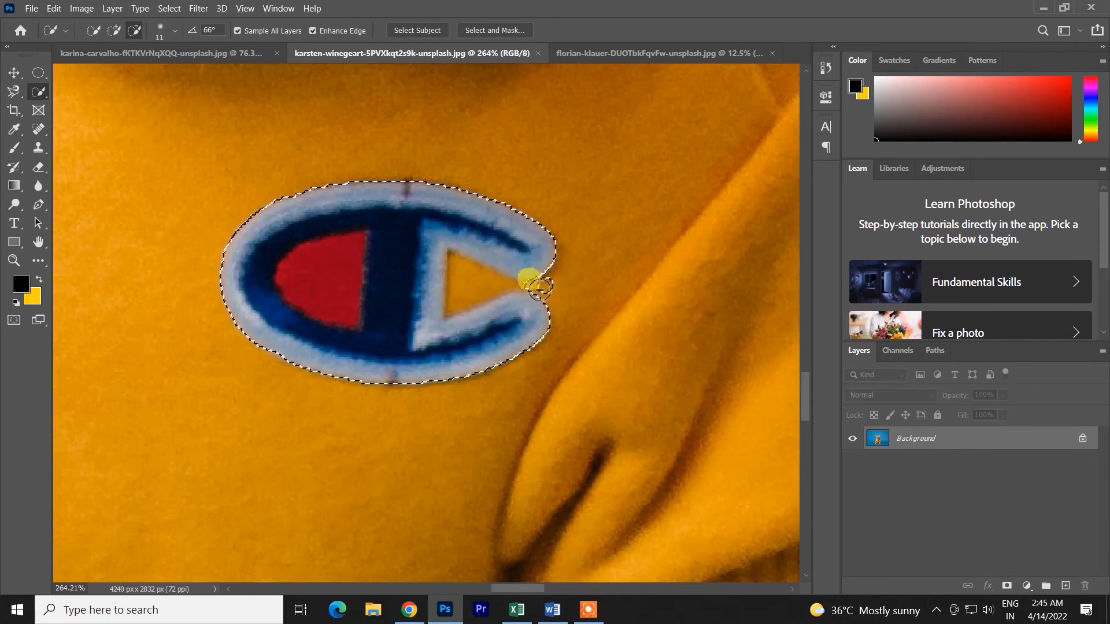
key("ctrl+d")
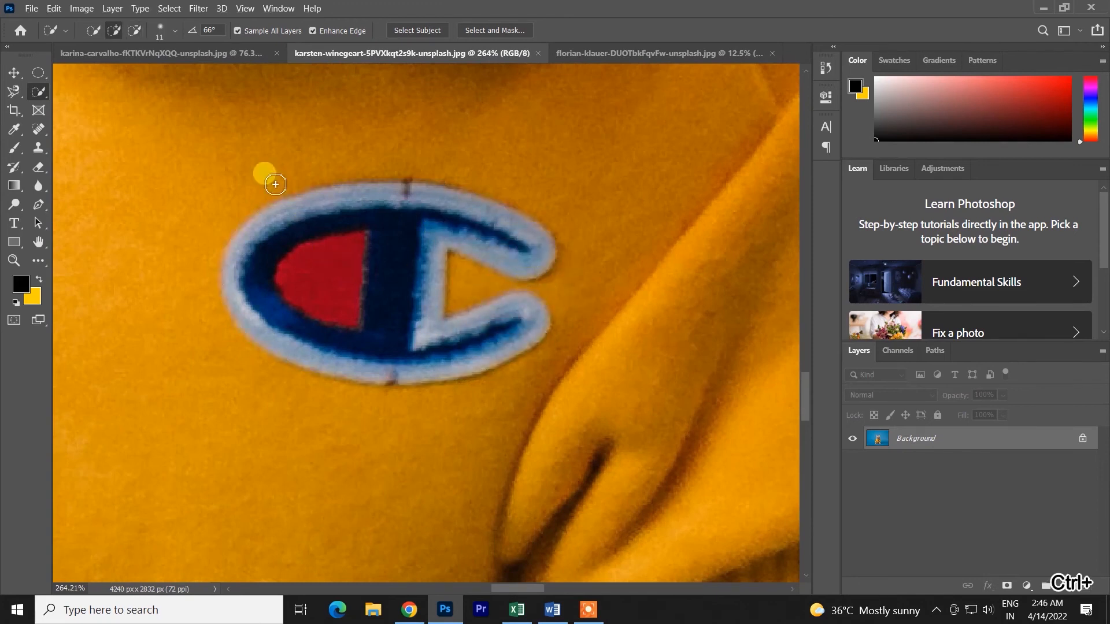
Select the dog's yellow sweater around the chest logo with a Quick Selection brush of about 74 px.
scroll(657, 325, "down", 10)
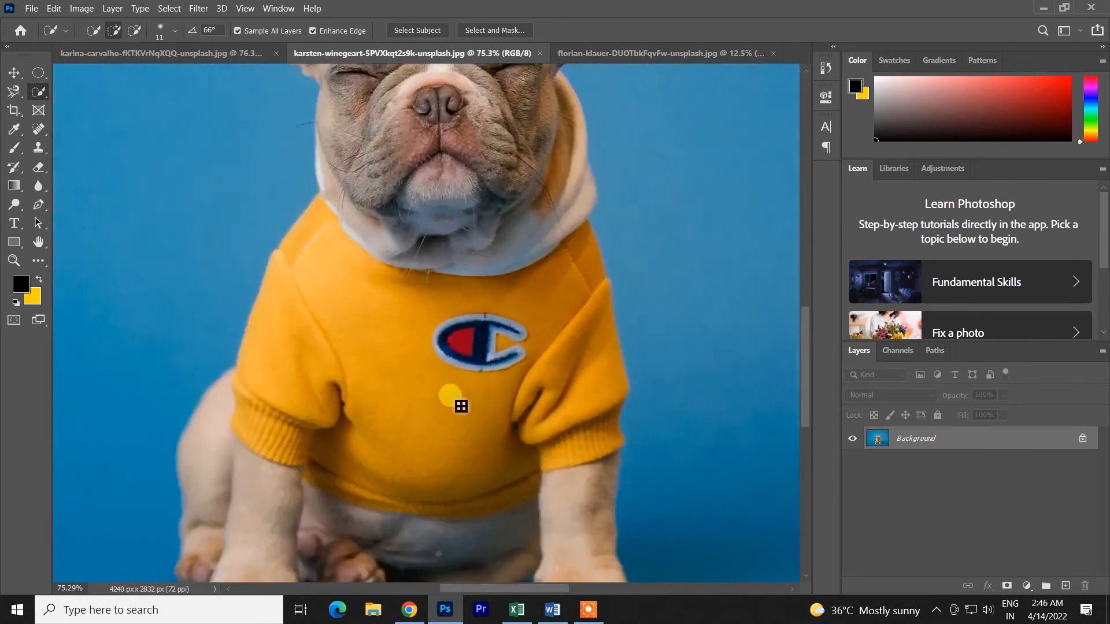
mouse_move(405, 441)
left_mouse_down()
mouse_move(328, 439)
mouse_move(421, 440)
left_mouse_up()
scroll(463, 322, "up", 10)
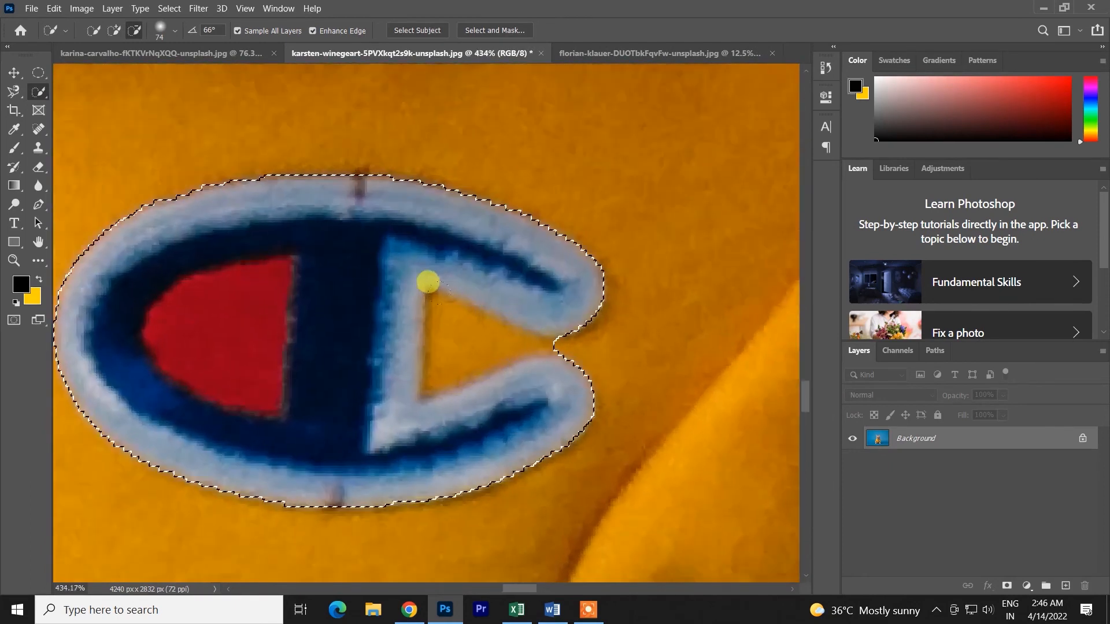
Reduce the brush to 14 px and add the chest logo's pale outline and inner gap to the sweater selection.
left_click_drag(522, 355, 431, 370)
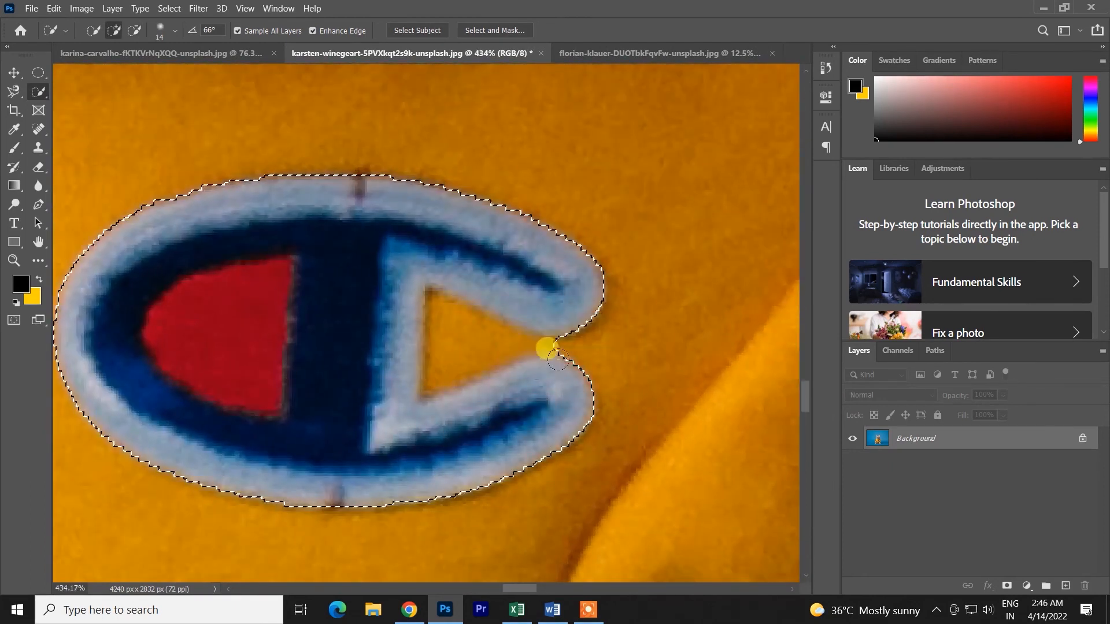
left_click_drag(558, 339, 514, 334)
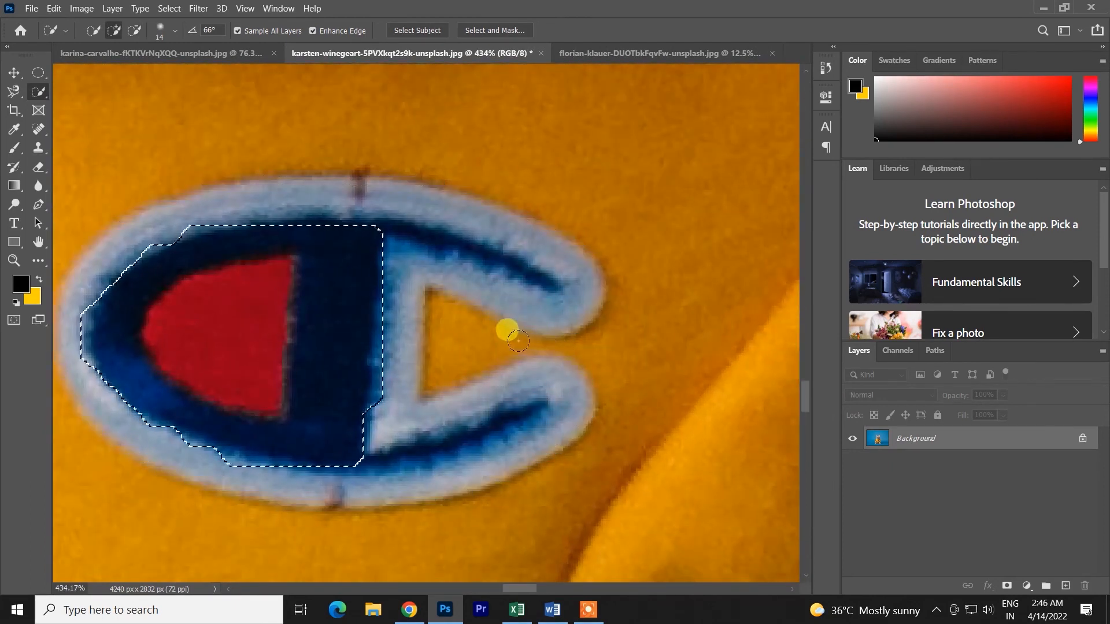
scroll(477, 341, "down", 4)
scroll(479, 345, "down", 2)
scroll(466, 345, "up", 2)
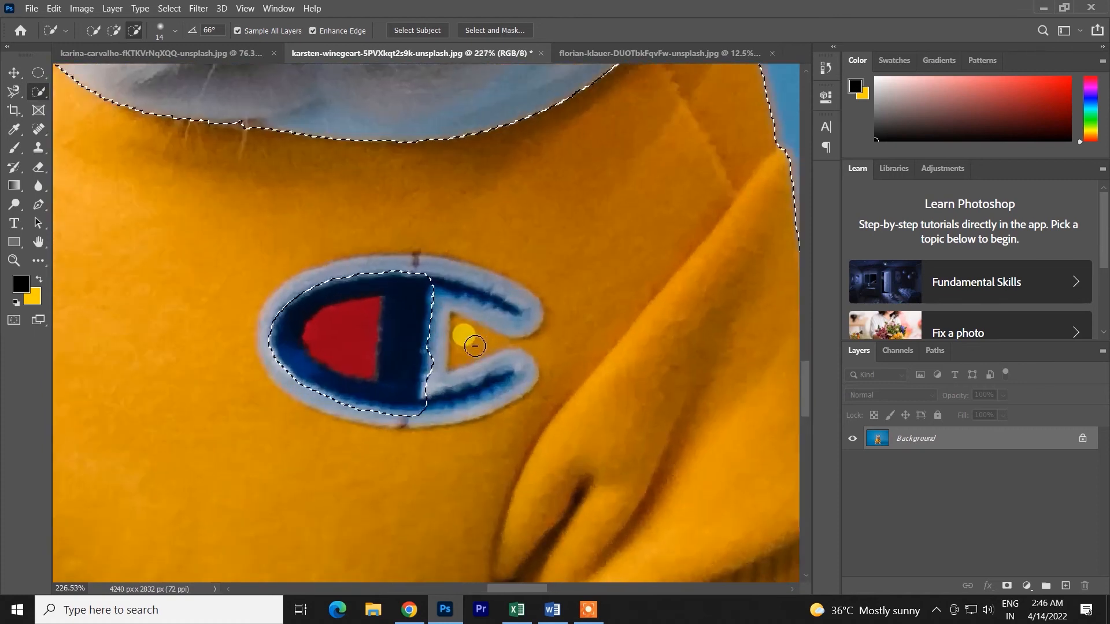
scroll(408, 293, "up", 3)
scroll(383, 279, "down", 7)
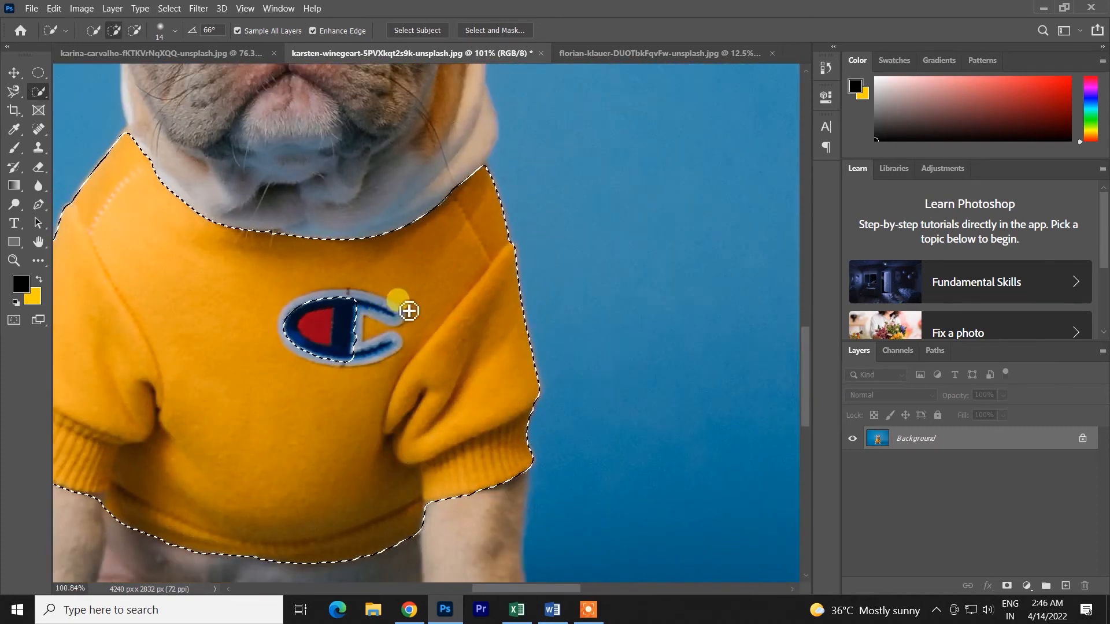
scroll(350, 319, "up", 2)
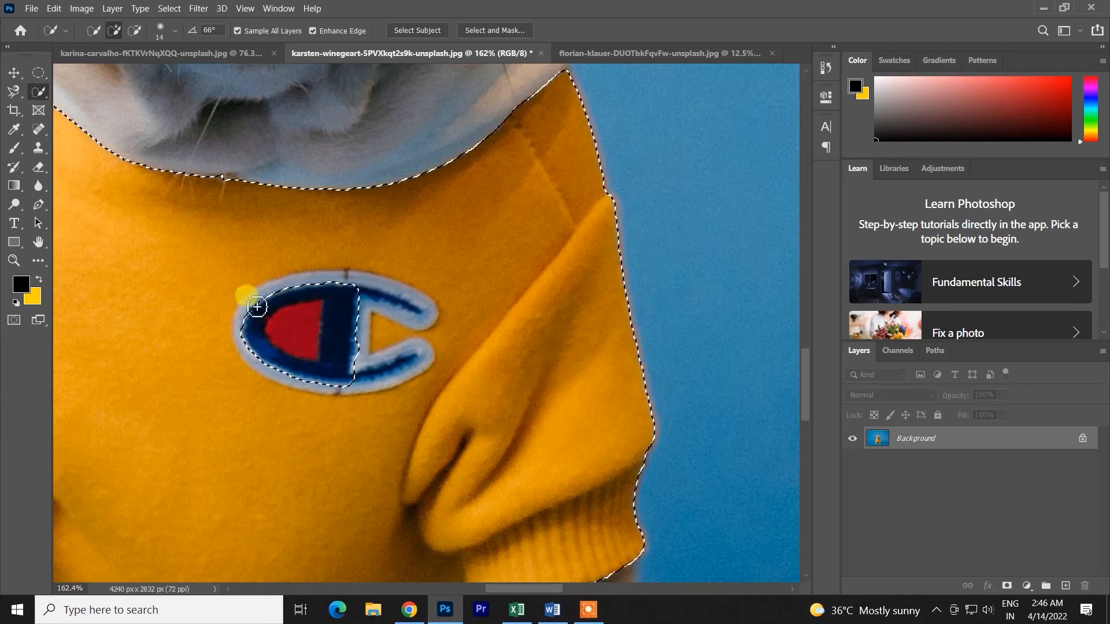
Undo the quick selection, switch to the Magic Wand Tool and select the dog's yellow sweater with a tolerance of 131.
key("ctrl+z")
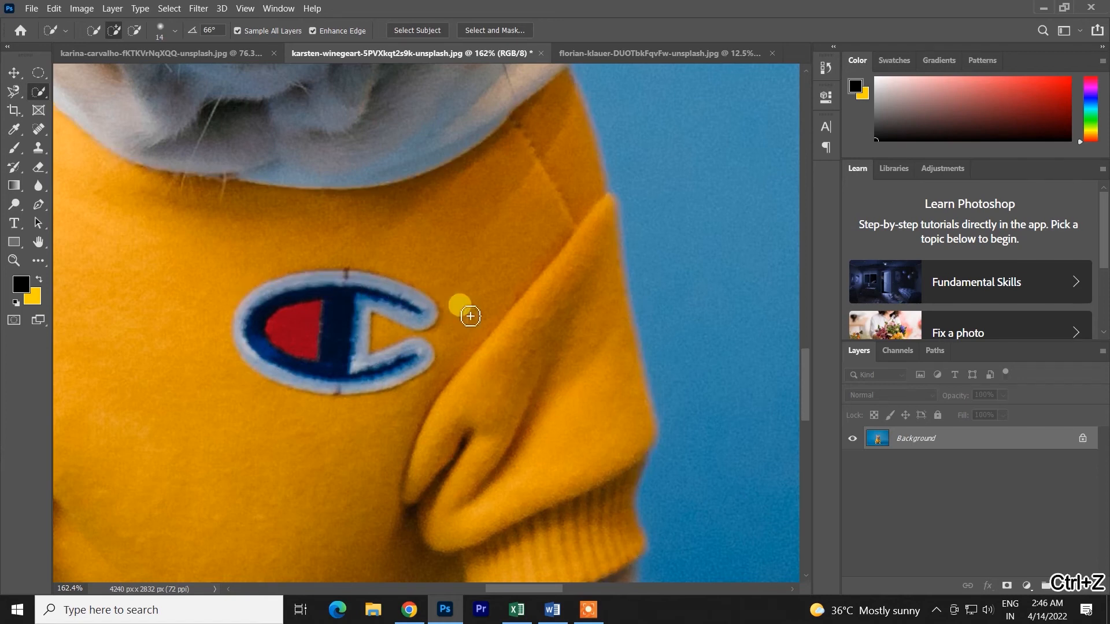
scroll(464, 309, "down", 5)
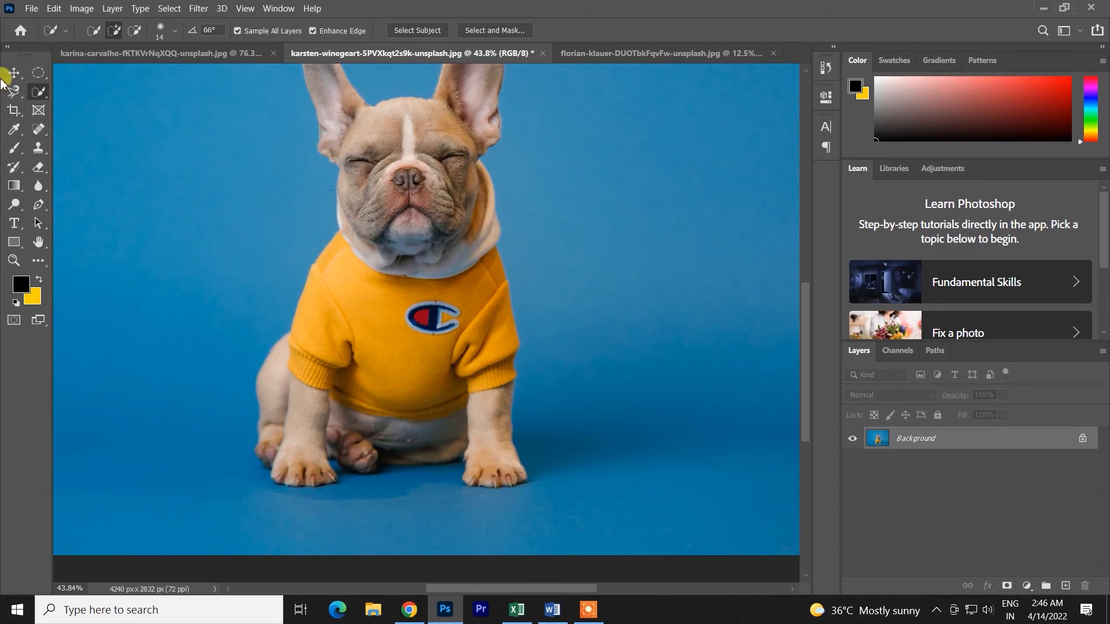
left_click(39, 92)
left_click(88, 117)
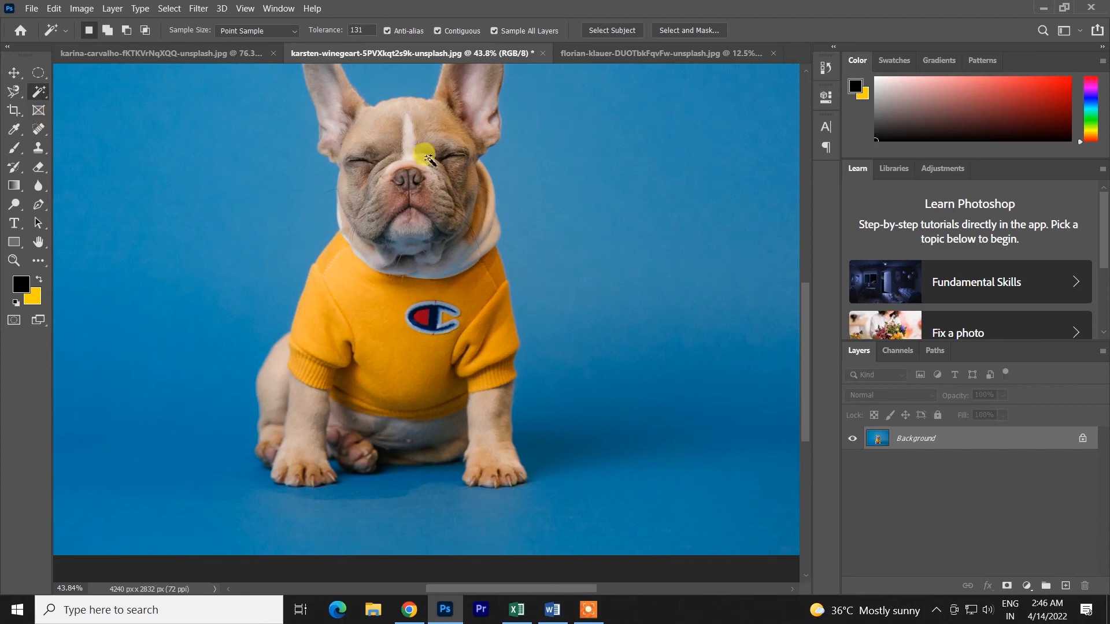
left_click(391, 371)
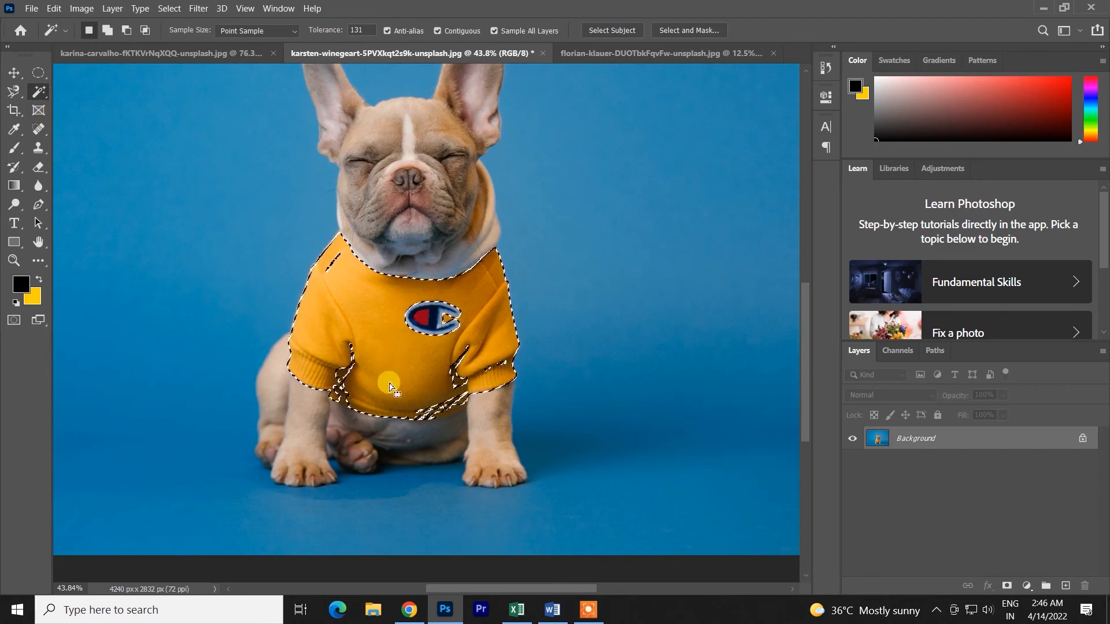
Examine the edges of the sweater selection around the chest logo, the sleeve folds, the hem and the shoulder seam.
scroll(468, 355, "up", 5)
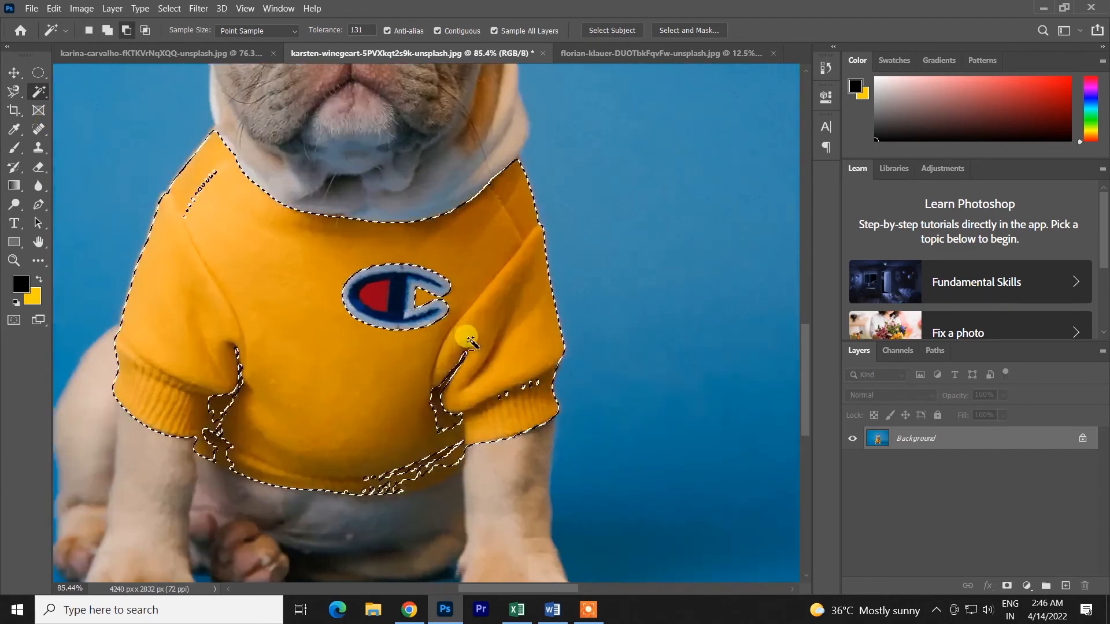
scroll(464, 370, "down", 2)
scroll(454, 422, "up", 2)
scroll(449, 426, "down", 5)
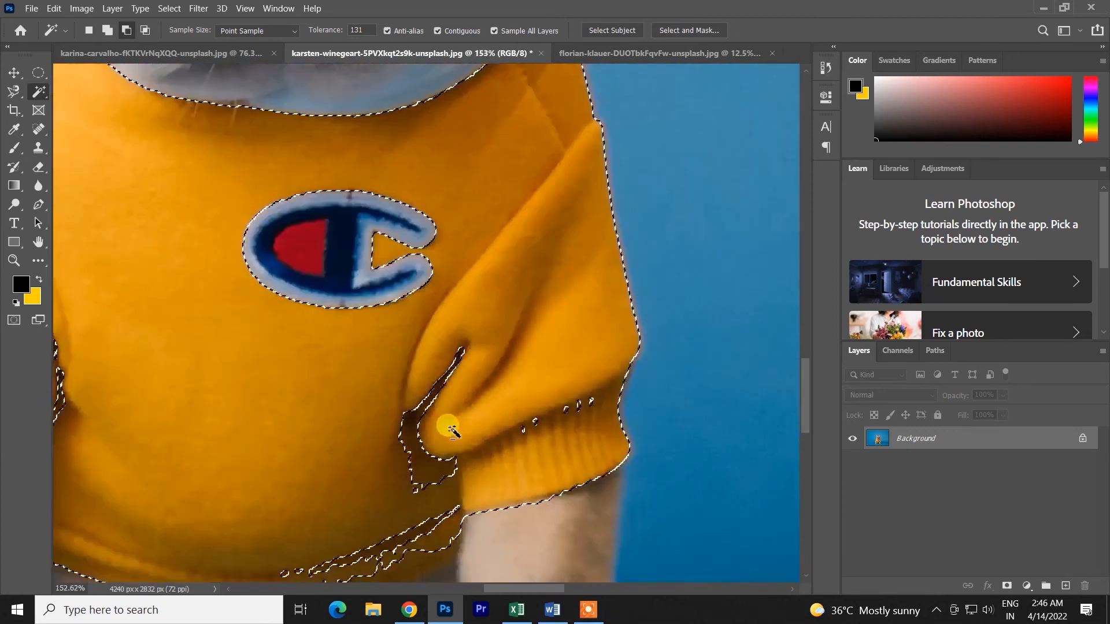
scroll(181, 293, "up", 7)
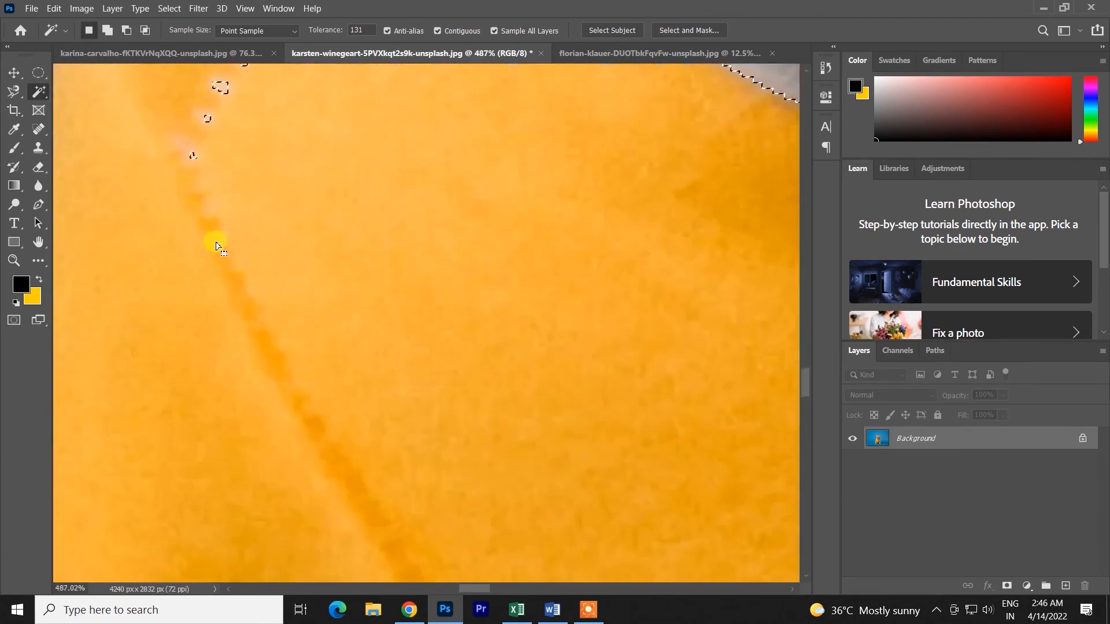
scroll(196, 180, "up", 1)
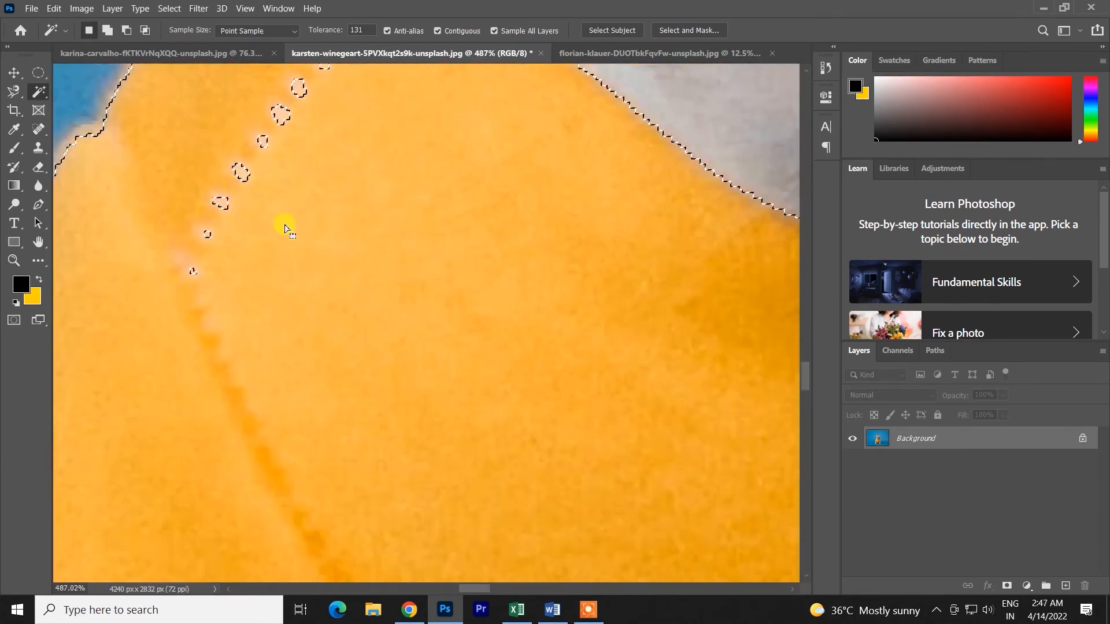
scroll(322, 285, "down", 5)
left_click_drag(594, 450, 372, 285)
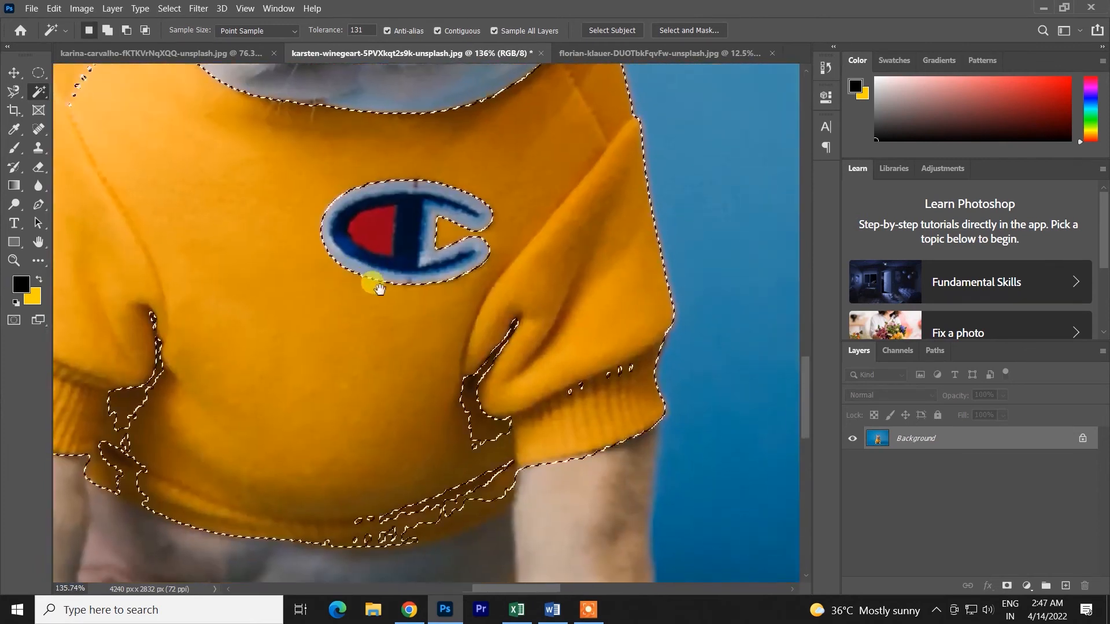
scroll(557, 402, "up", 3)
scroll(564, 405, "down", 6)
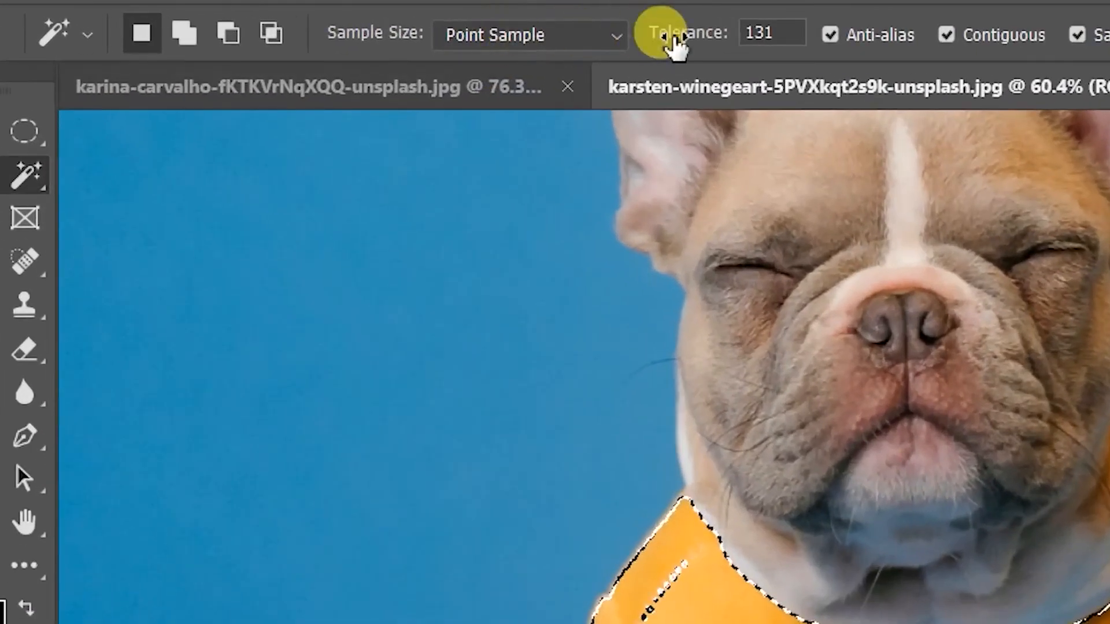
Clear the selection, raise the tolerance to 255, sample the yellow sweater and undo the selection.
key("ctrl+d")
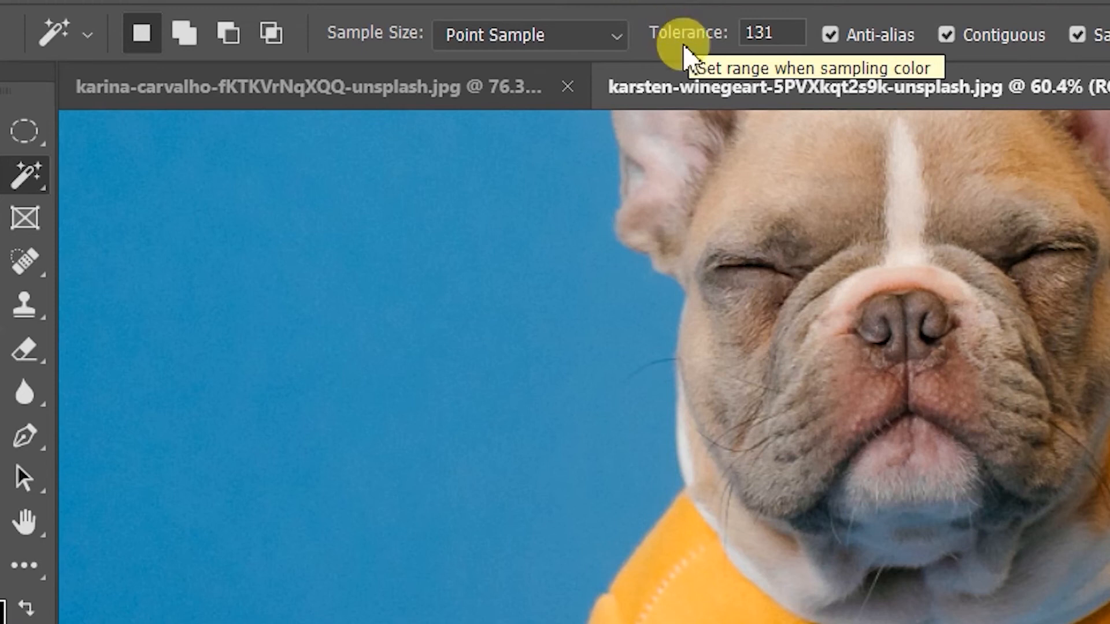
left_click_drag(688, 43, 922, 61)
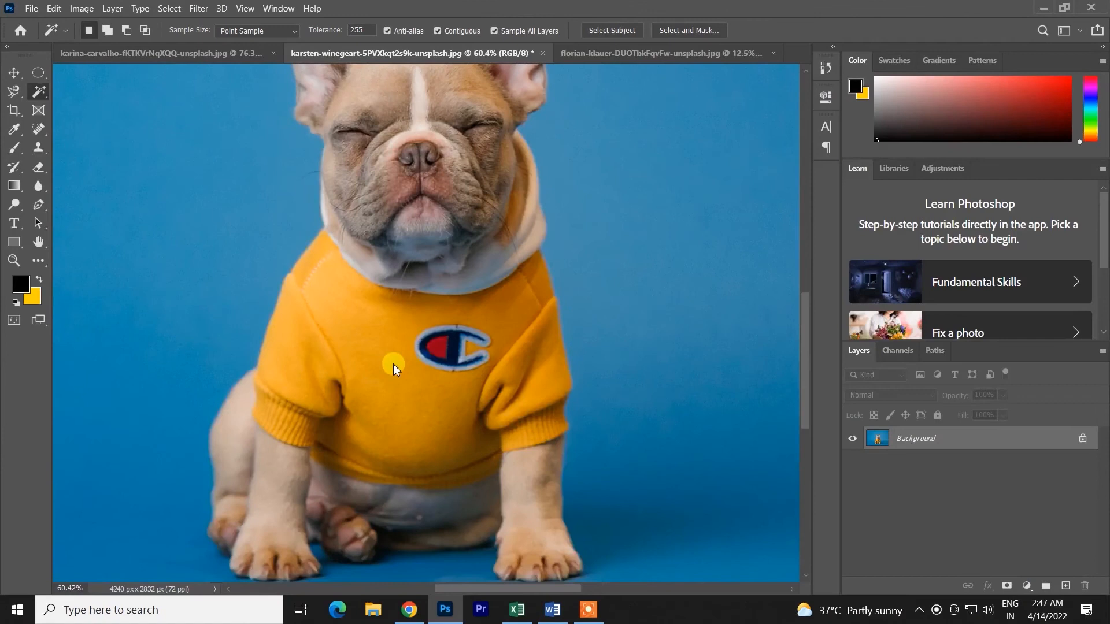
left_click(394, 363)
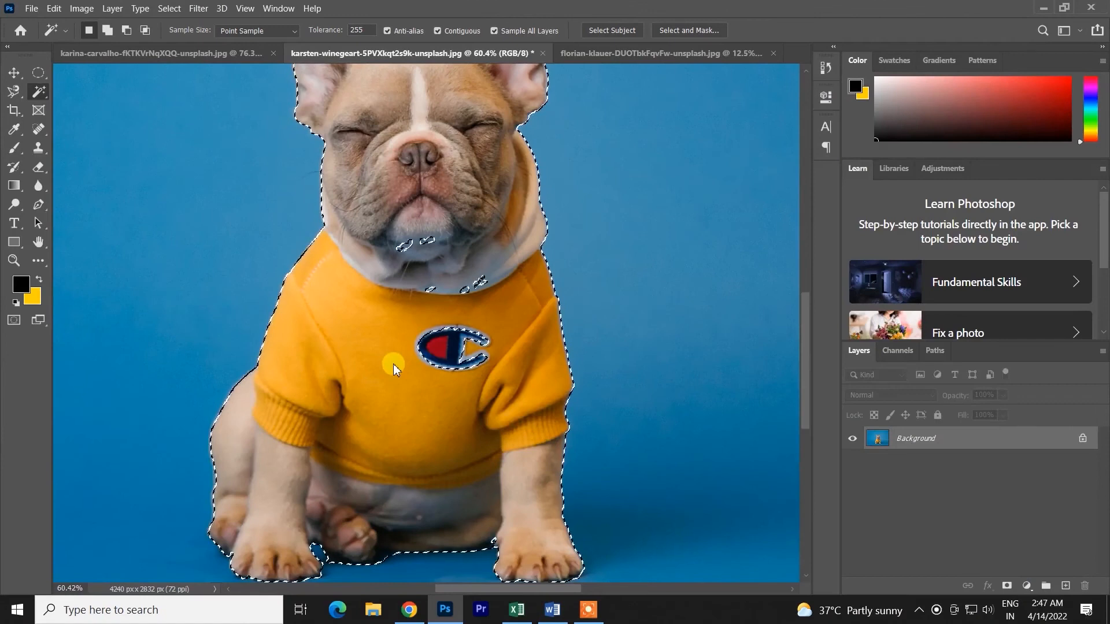
key("ctrl+z")
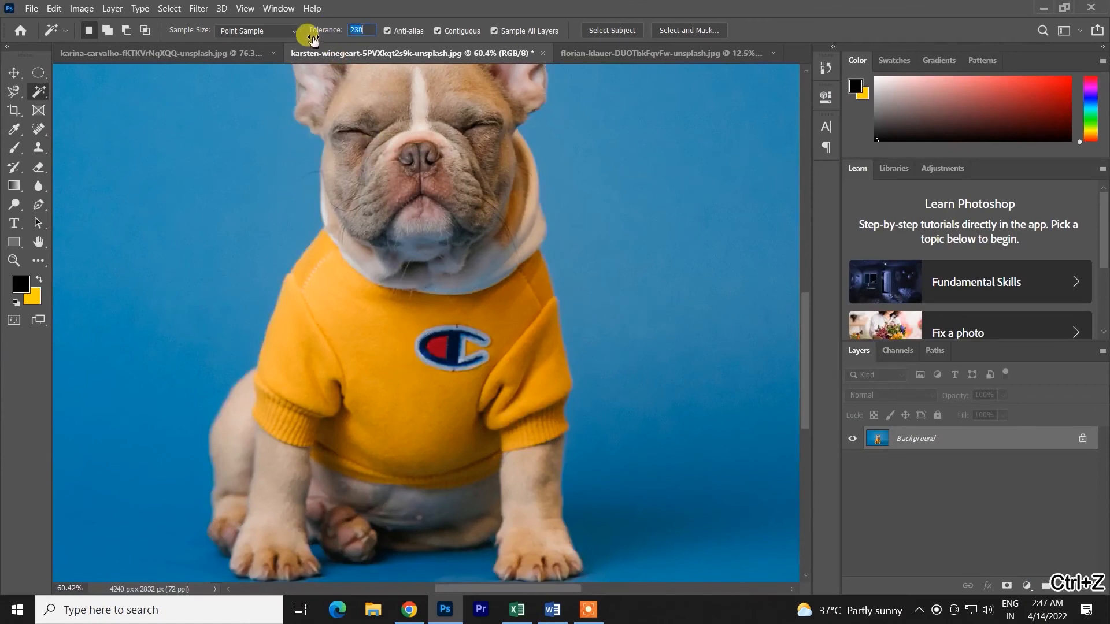
Try selecting the yellow sweater with the tolerance lowered to 172 and undo the selection.
left_click(379, 349)
left_click(353, 141)
left_click(345, 349)
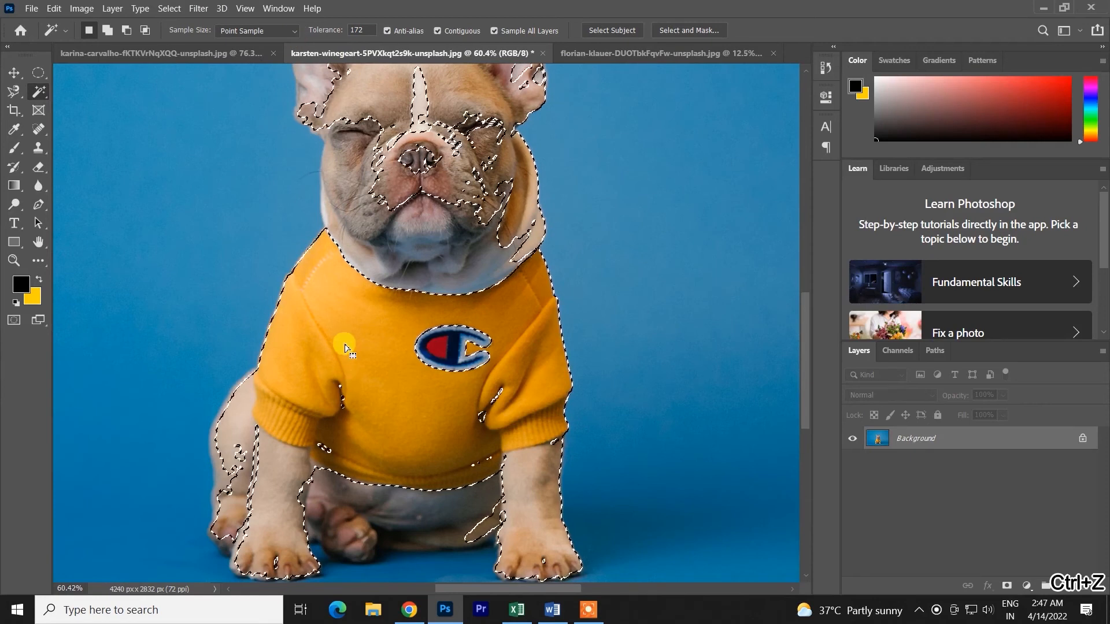
left_click(312, 93)
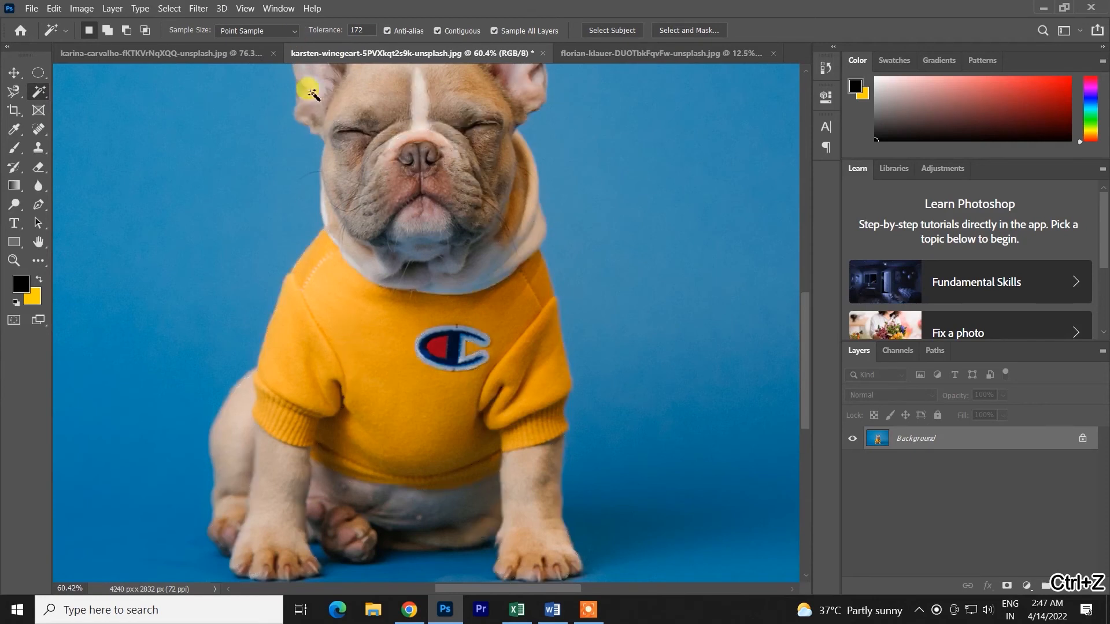
Try selecting the sweater with a tolerance of 86 and again with 138, undoing each selection.
left_click(352, 335)
left_click(347, 102)
left_click(306, 374)
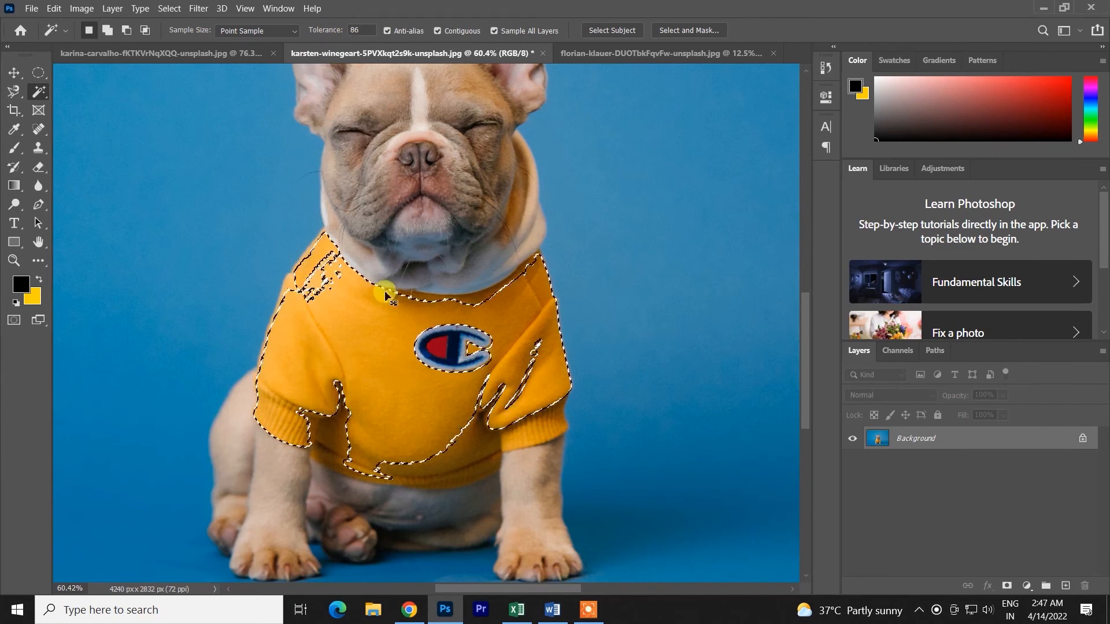
key("ctrl+z")
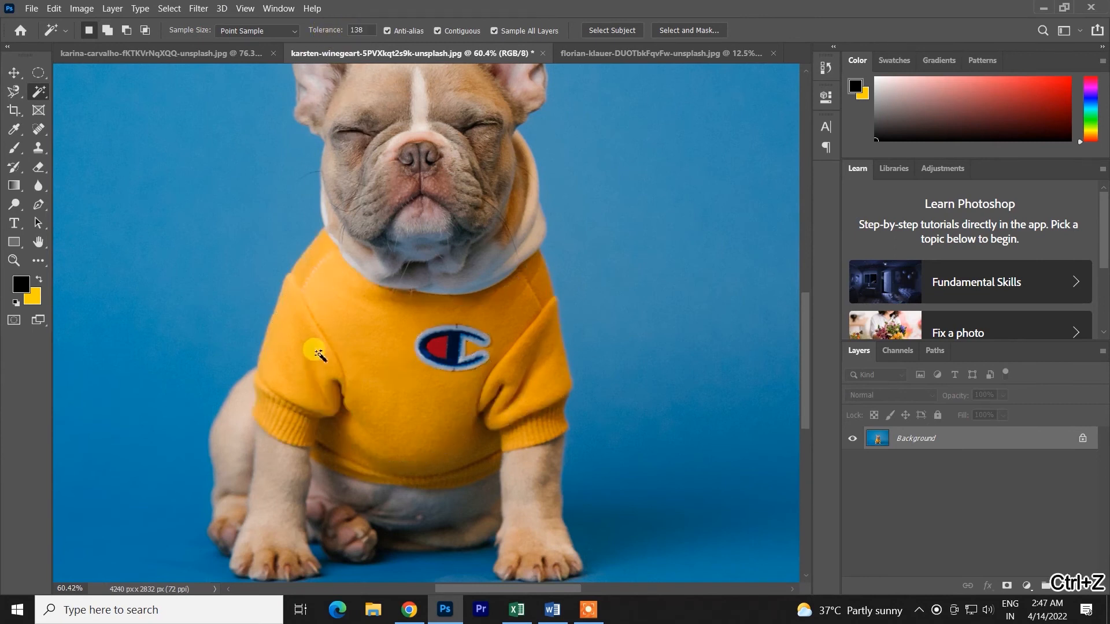
left_click(318, 354)
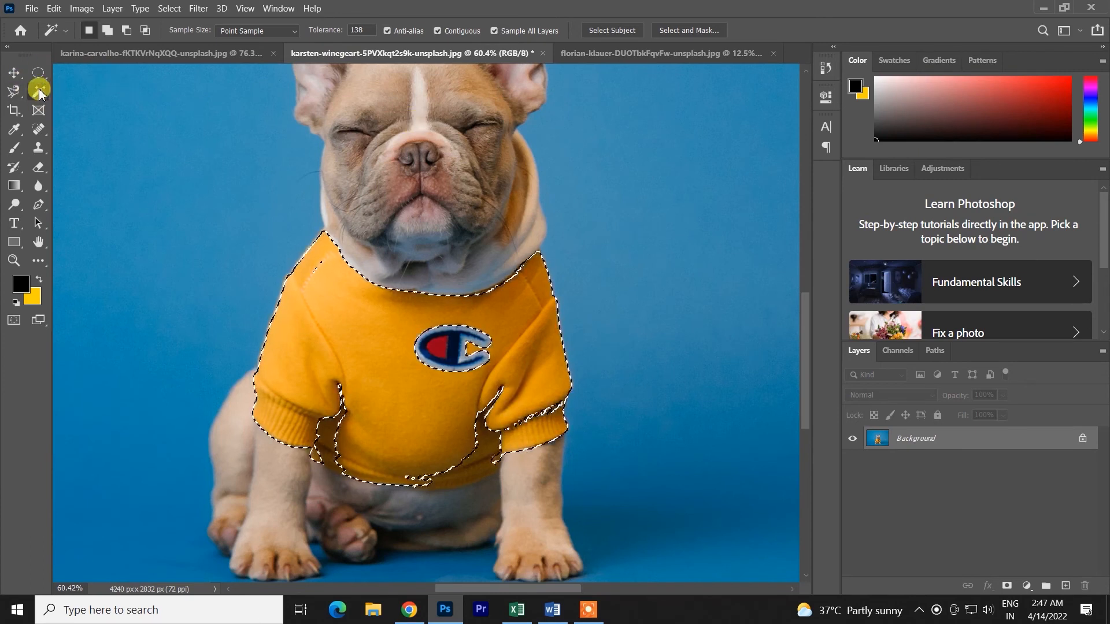
key("ctrl+z")
key("ctrl+z")
Select the blue background with a tolerance of 138, check its edge around the dog's paws and undo the selection.
scroll(555, 312, "down", 5)
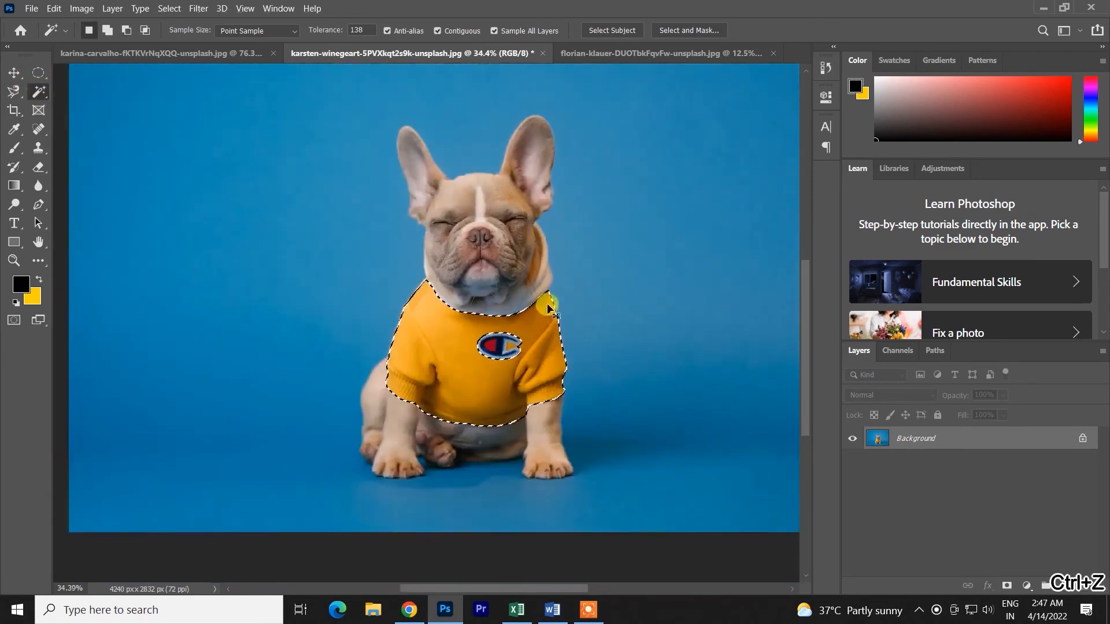
scroll(319, 241, "down", 5)
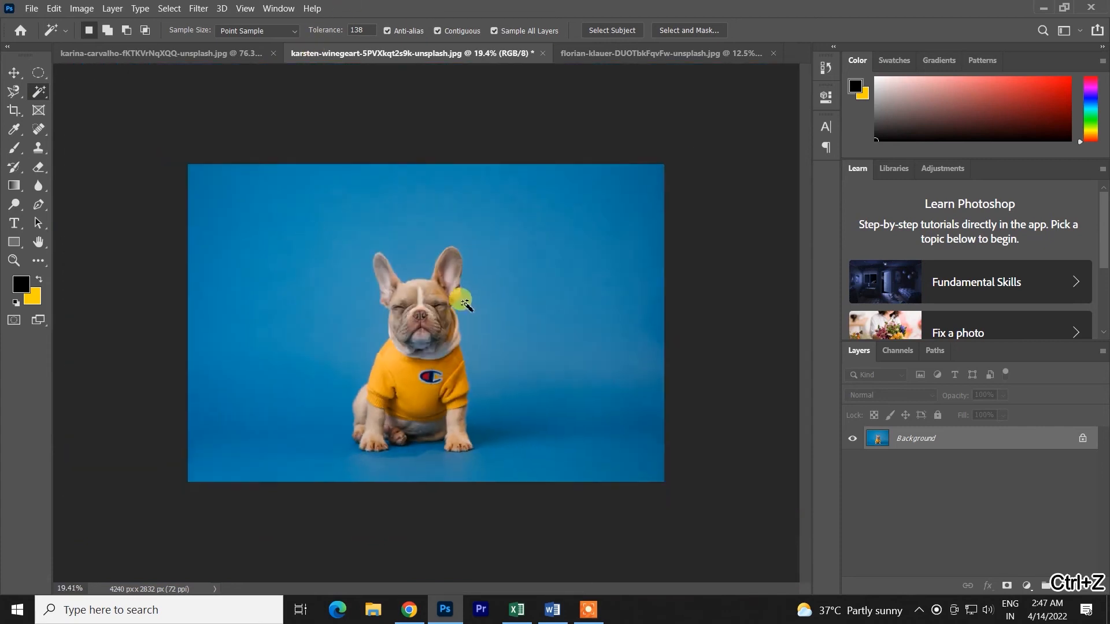
scroll(465, 308, "up", 5)
scroll(386, 140, "down", 2)
left_click(400, 211)
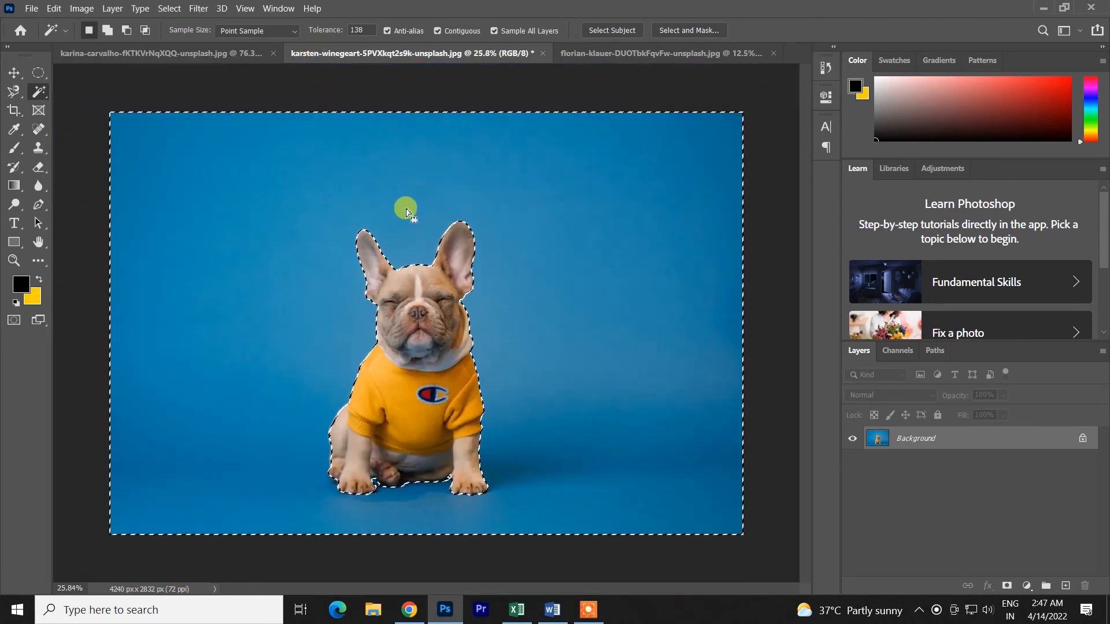
scroll(397, 496, "up", 5)
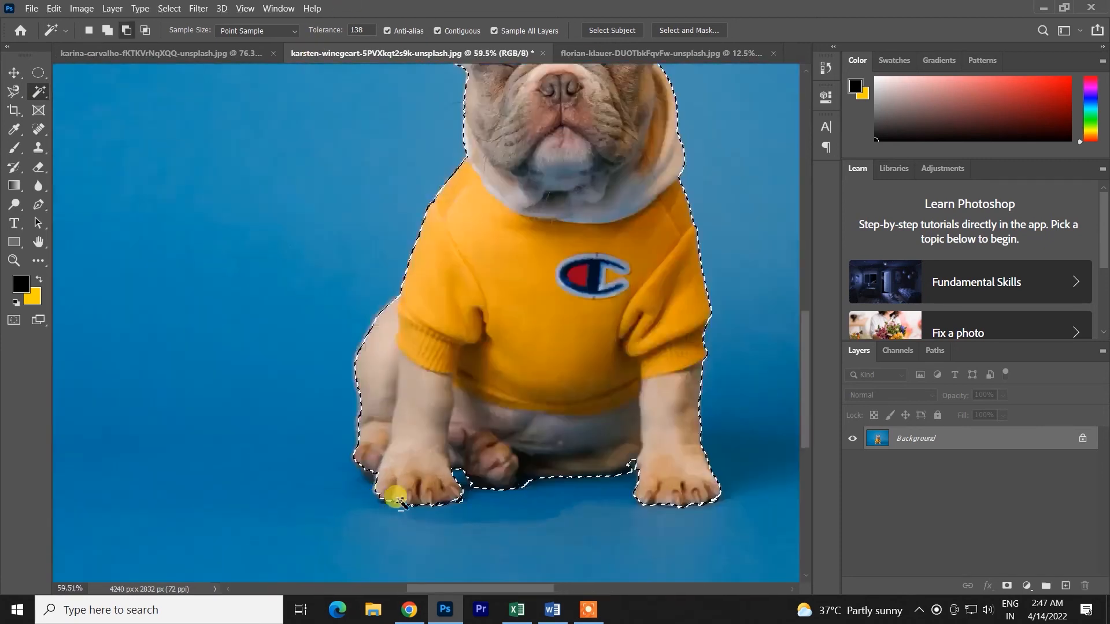
scroll(457, 500, "down", 4)
key("ctrl+z")
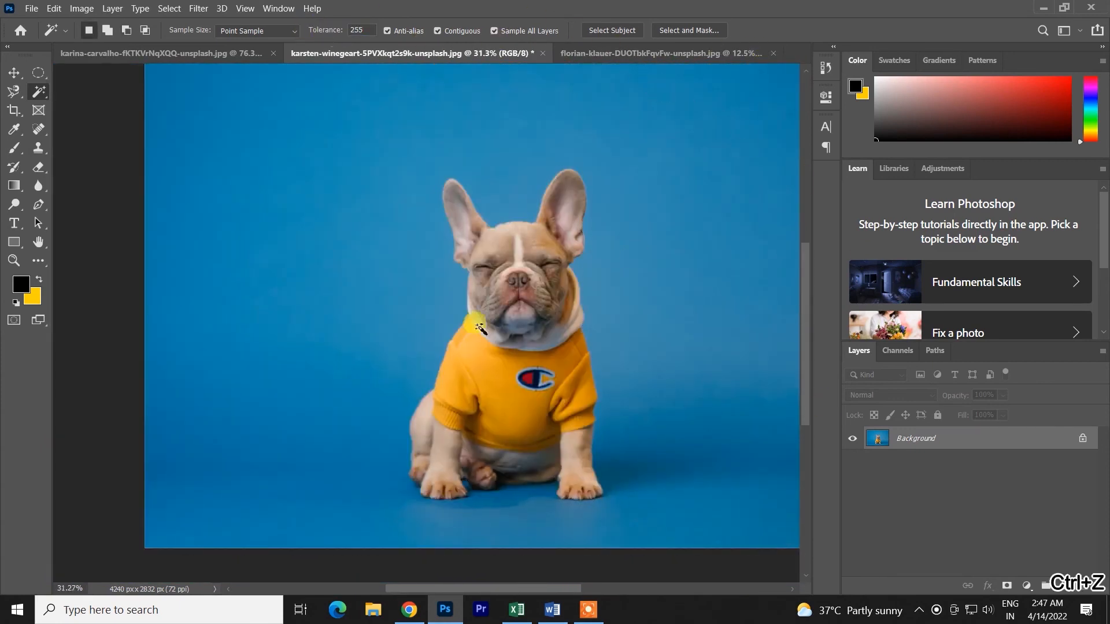
Try selecting the blue background with a tolerance of 255, check the edge around the sweater and undo the selection.
left_click(355, 324)
scroll(512, 245, "down", 3)
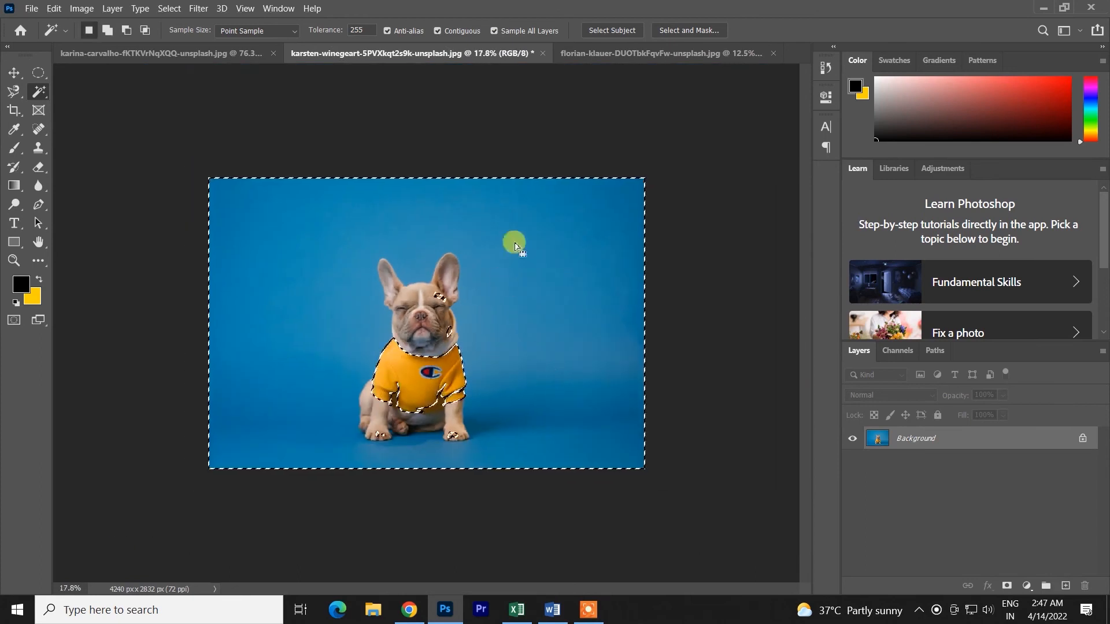
scroll(499, 332, "up", 4)
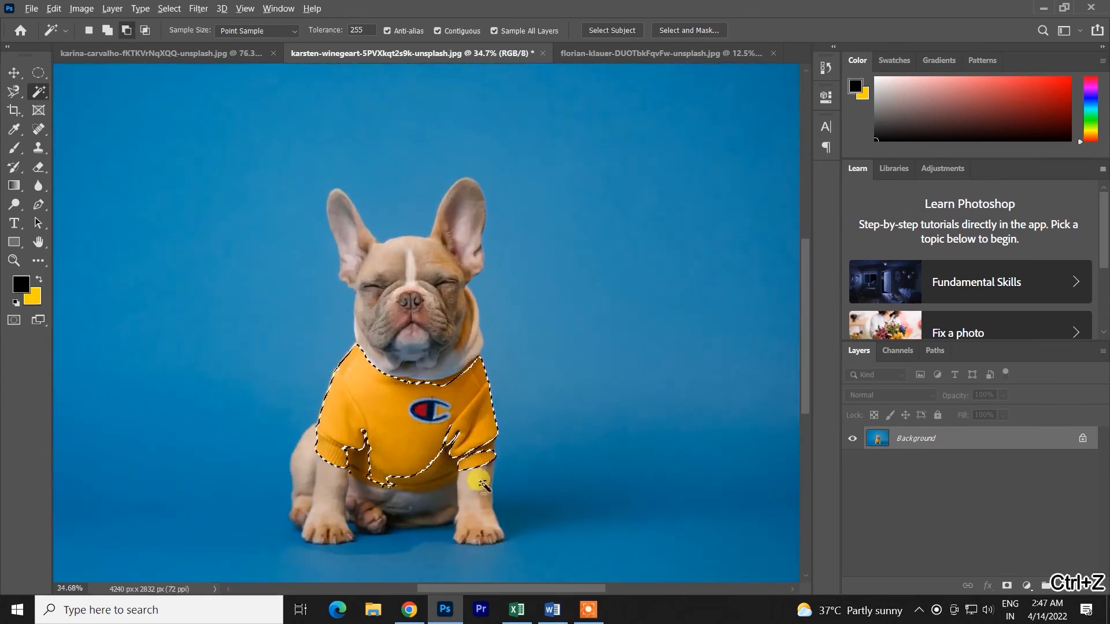
scroll(537, 320, "up", 6)
scroll(538, 424, "up", 3)
scroll(498, 404, "down", 6)
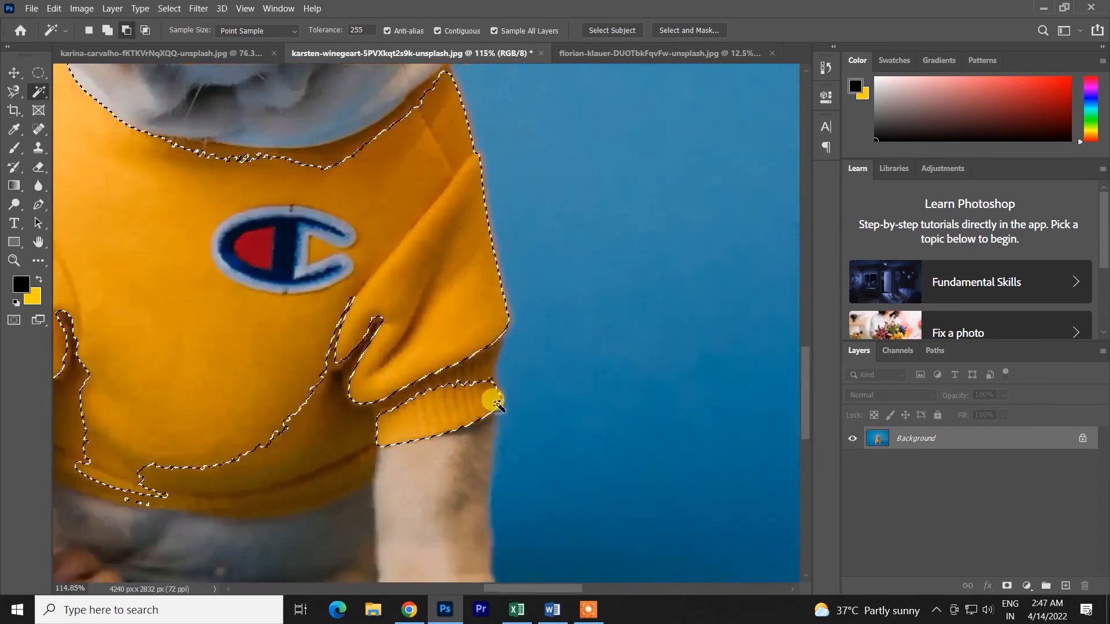
key("ctrl+z")
scroll(619, 297, "down", 3)
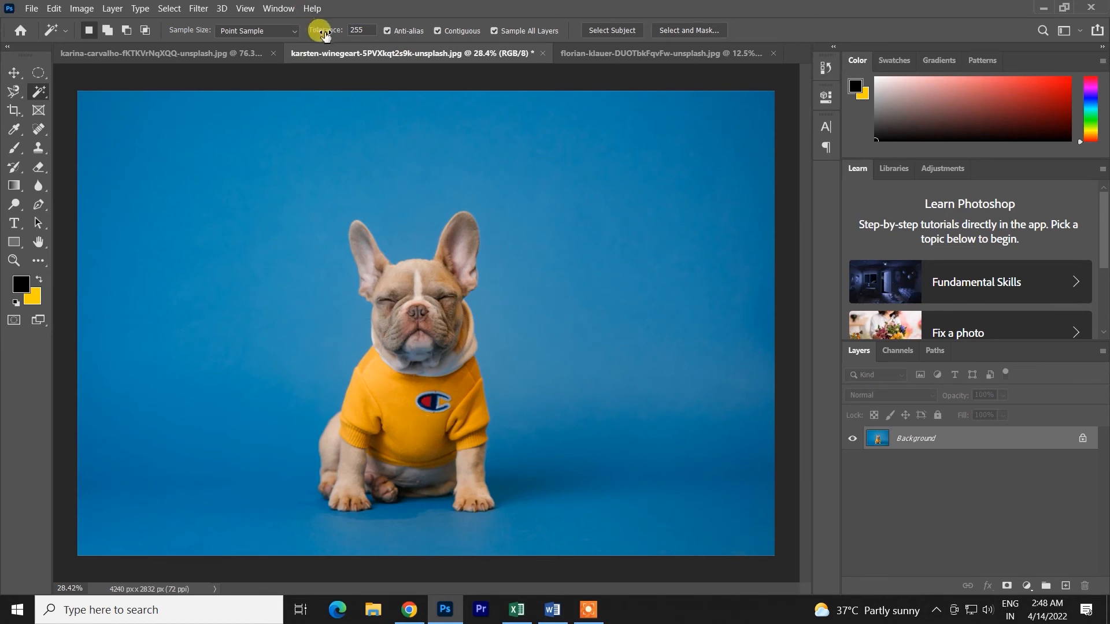
Set the tolerance to 163, sample the yellow sweater and undo the selection.
type("163")
left_click(420, 437)
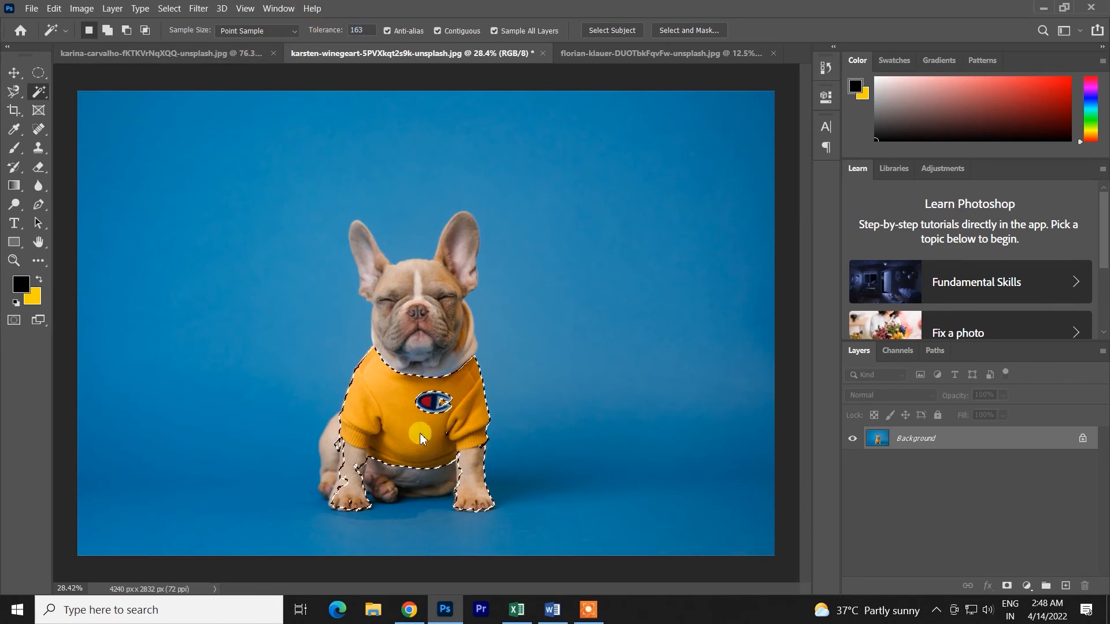
key("ctrl+z")
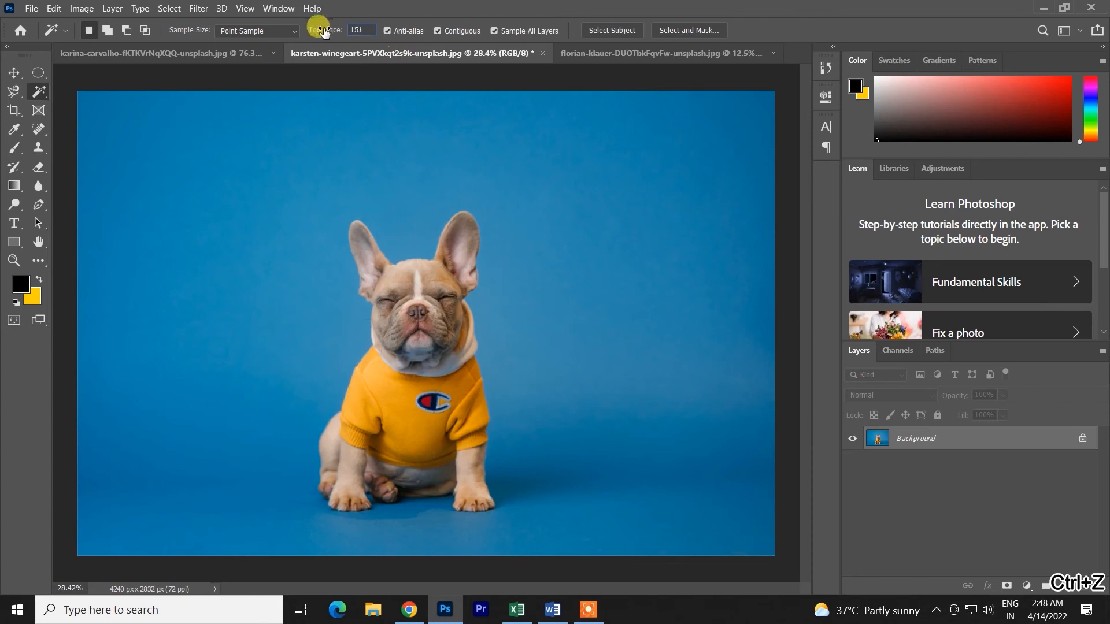
Select the yellow sweater with the Magic Wand at a tolerance of 123 and inspect the selection around the foreleg.
left_click(431, 444)
scroll(436, 440, "up", 3)
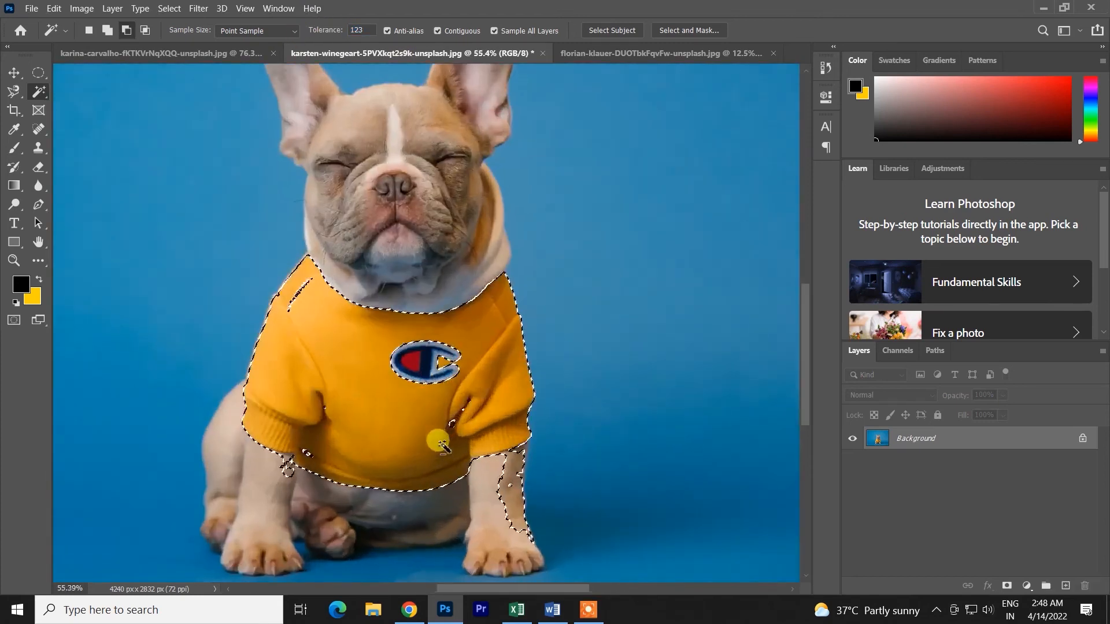
scroll(504, 546, "up", 3)
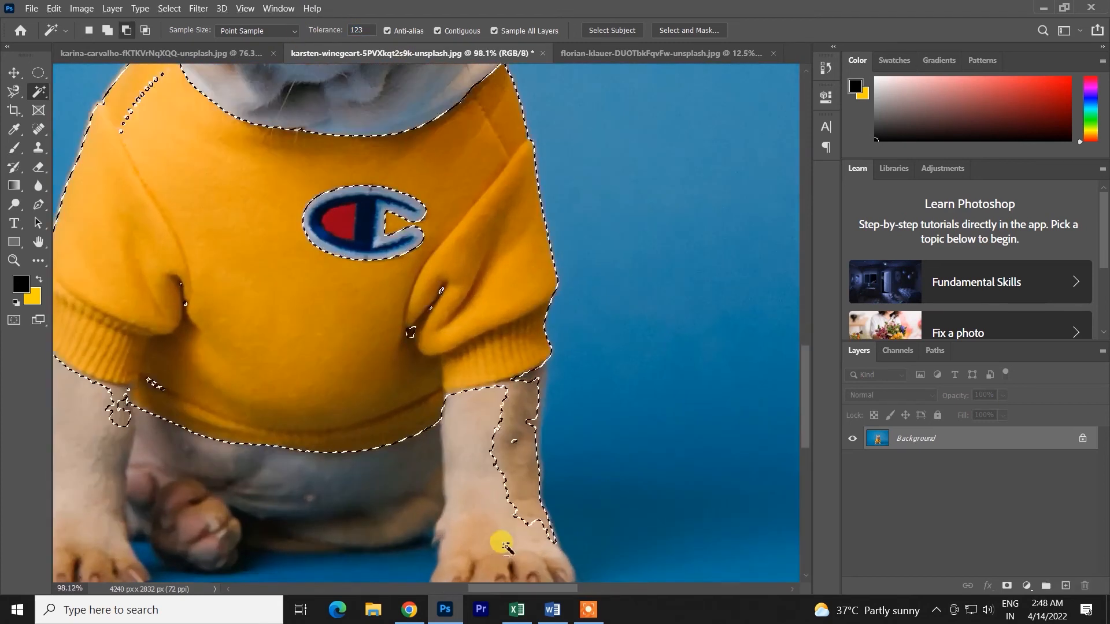
With the Lasso Tool, subtract the foreleg patch below the cuff from the selection and add the missed spots in the adjacent sleeve fold.
left_click(15, 91)
left_click(52, 91)
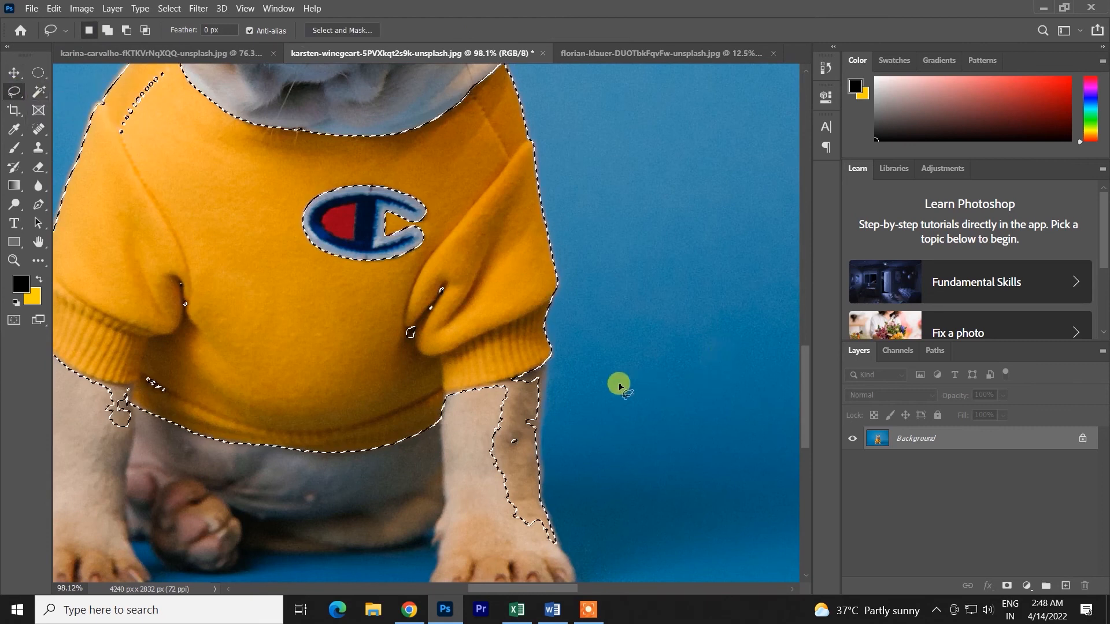
mouse_move(538, 376)
left_mouse_down()
mouse_move(473, 425)
mouse_move(498, 556)
mouse_move(579, 442)
mouse_move(534, 376)
mouse_move(518, 424)
mouse_move(549, 376)
mouse_move(511, 382)
left_mouse_up()
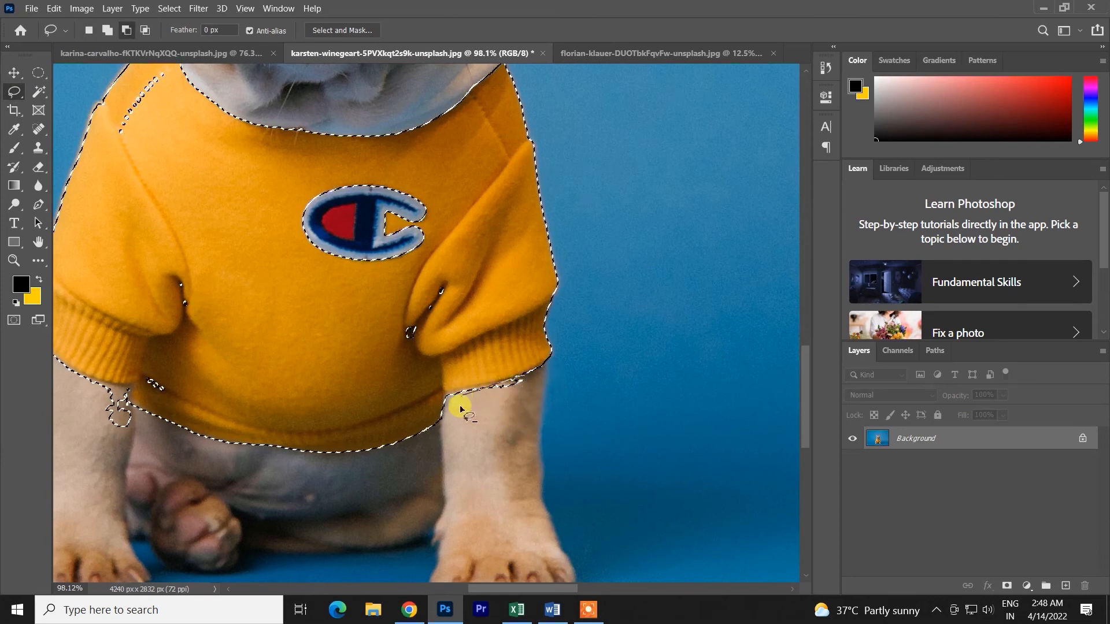
left_click_drag(460, 409, 557, 354)
left_click_drag(441, 282, 366, 360)
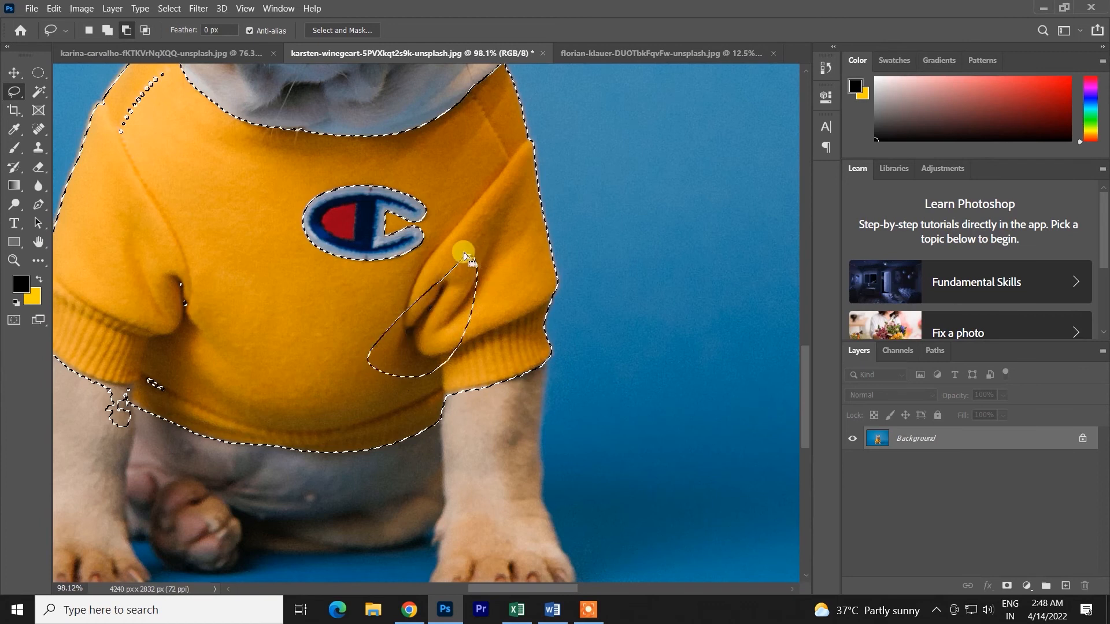
Undo the stray Lasso subtractions and add the missed spots in the sleeve fold beside the logo to the selection.
key("ctrl+z")
left_click_drag(463, 252, 416, 327)
key("ctrl+z")
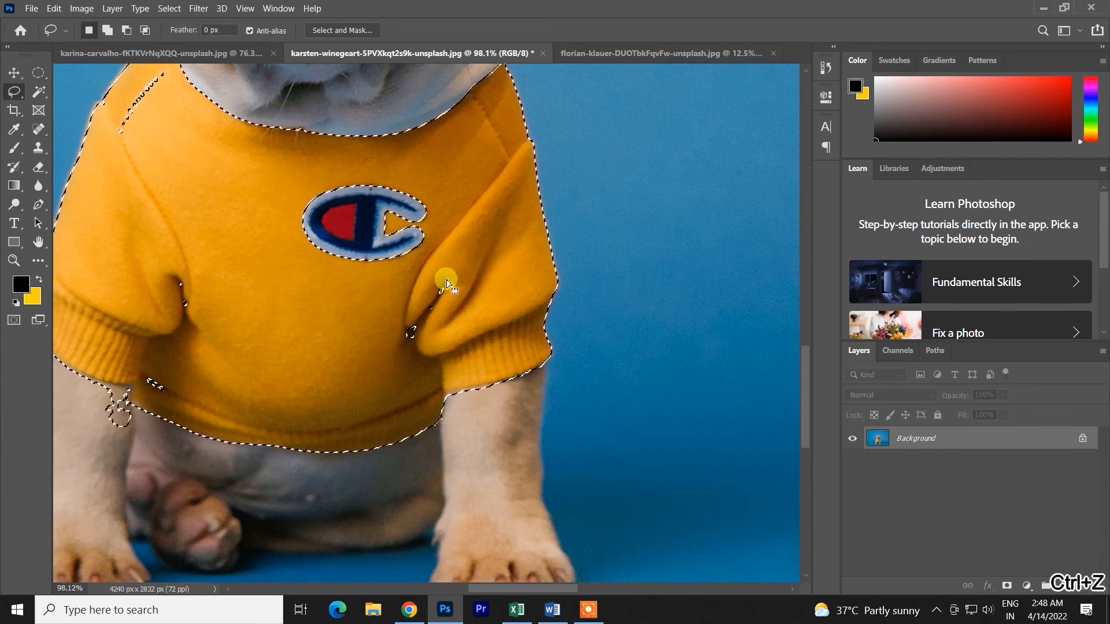
left_click_drag(446, 284, 362, 353)
left_click_drag(450, 252, 449, 252)
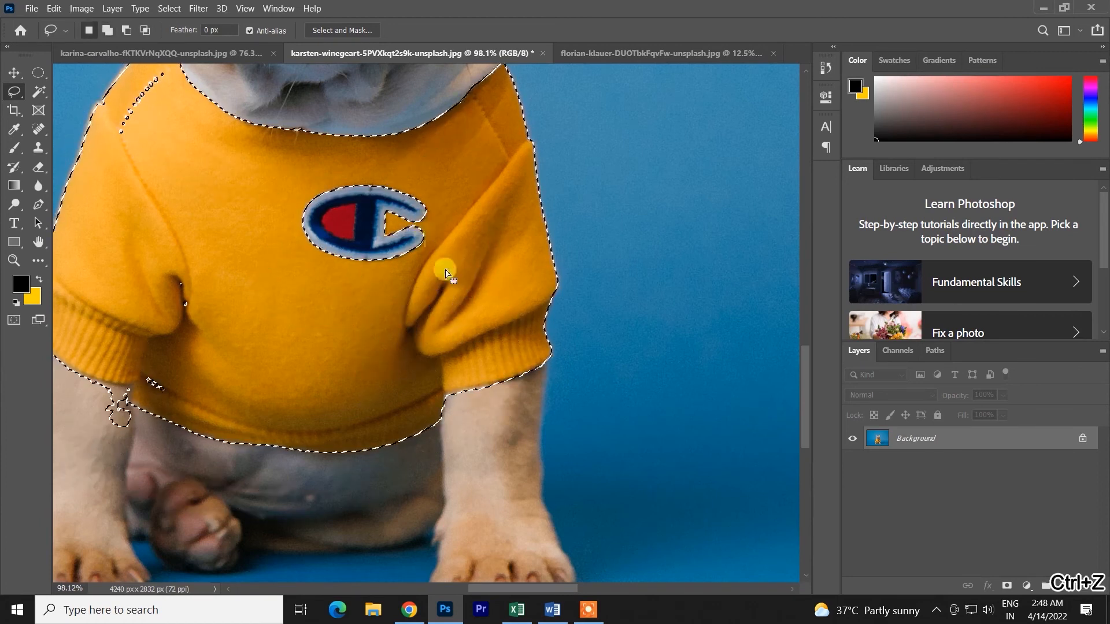
Add the missed spots in the other sleeve fold, shoulder and lower hem to the selection, and subtract the stray foreleg patch below the cuff.
mouse_move(166, 232)
left_mouse_down()
mouse_move(212, 356)
mouse_move(189, 179)
left_mouse_up()
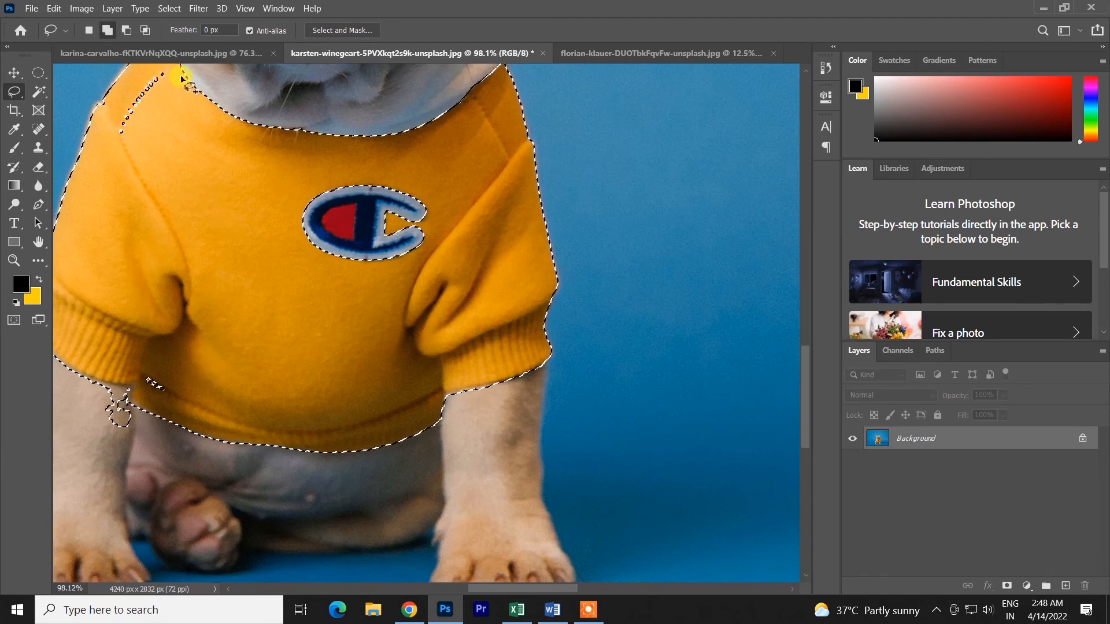
left_click_drag(180, 74, 137, 77)
left_click_drag(172, 108, 173, 109)
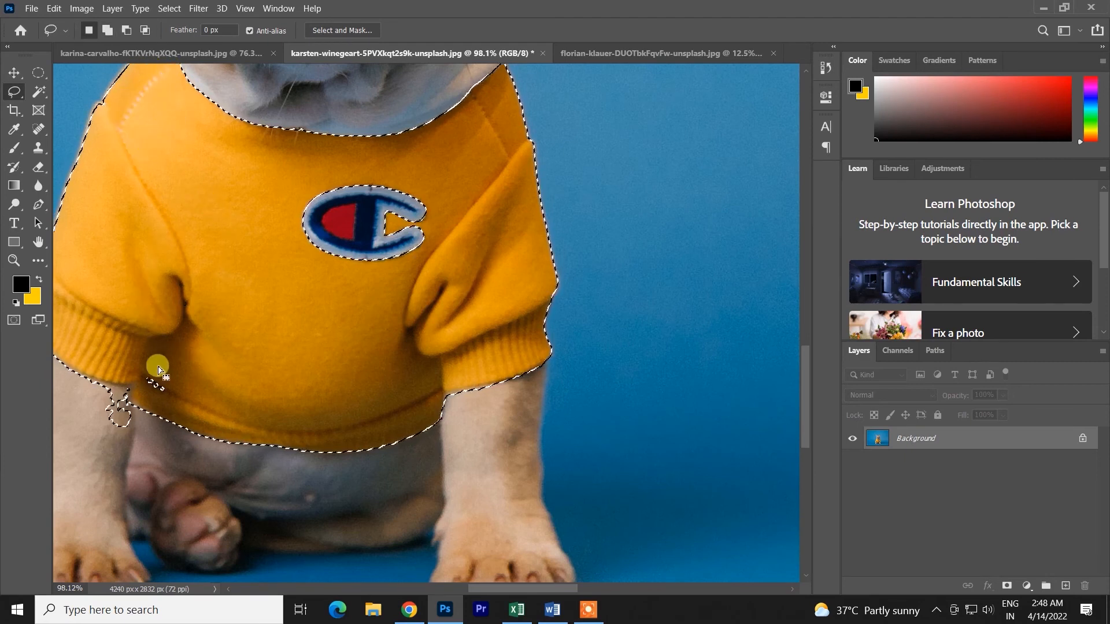
mouse_move(138, 363)
left_mouse_down()
mouse_move(148, 402)
mouse_move(134, 394)
left_mouse_up()
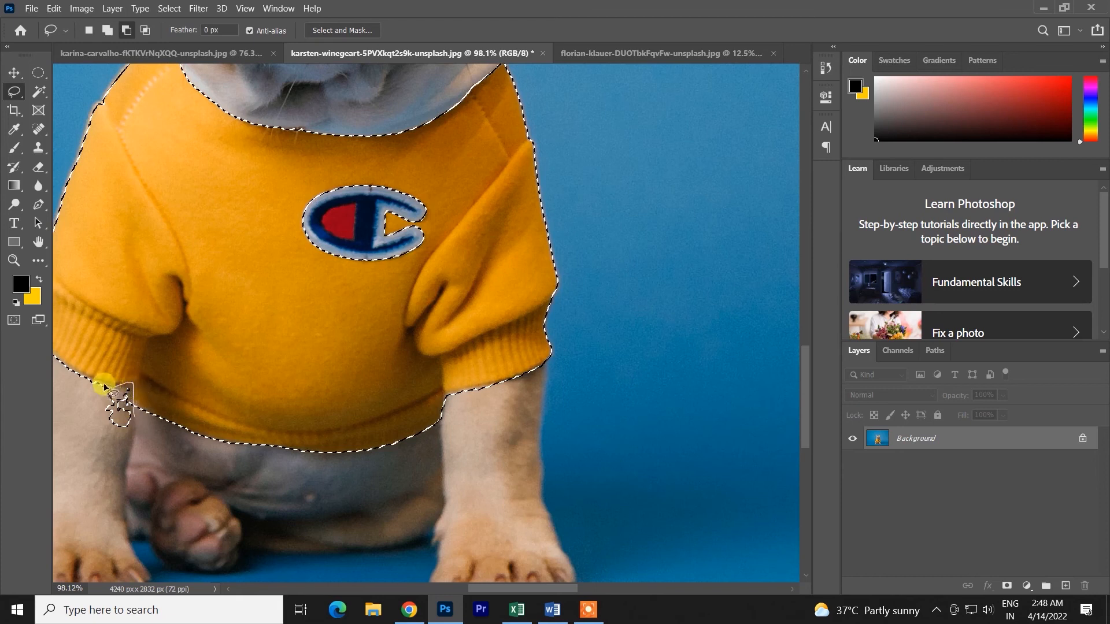
left_click_drag(136, 455, 94, 439, "alt")
key("ctrl+0")
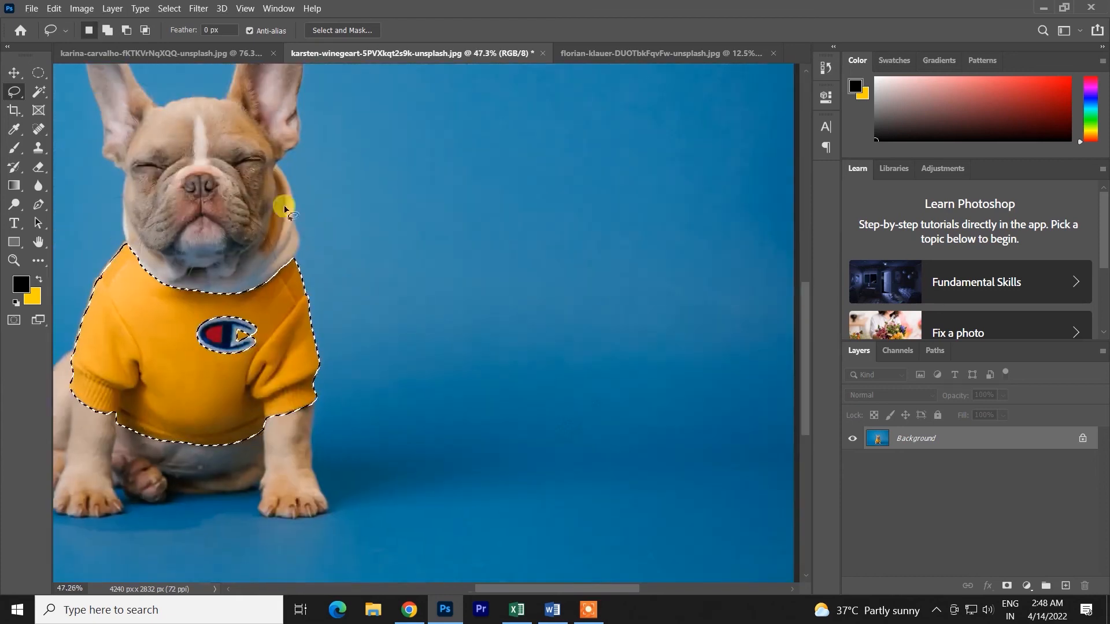
Switch to the florian-klauer photo of the two pens and activate the Magic Wand tool.
left_click(584, 54)
scroll(447, 307, "up", 3)
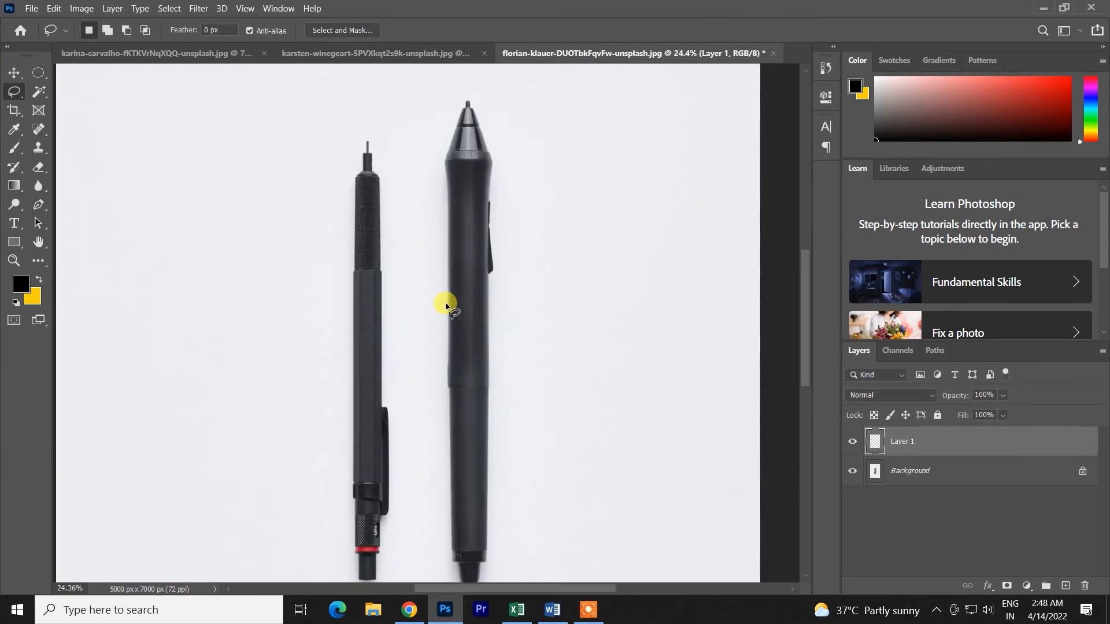
scroll(447, 306, "down", 1)
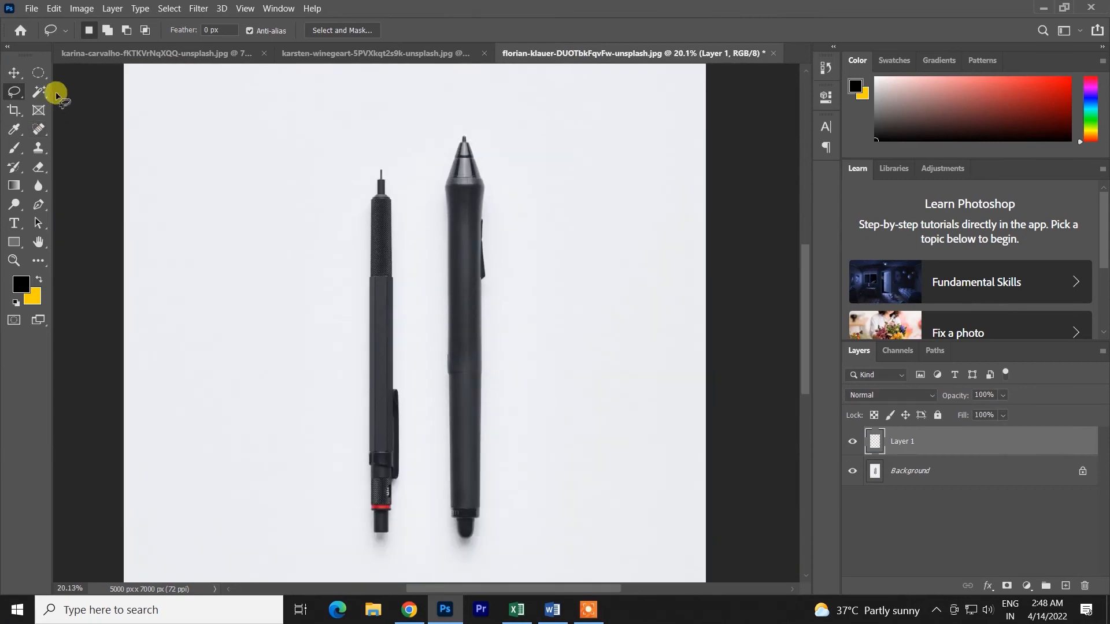
left_click(35, 92)
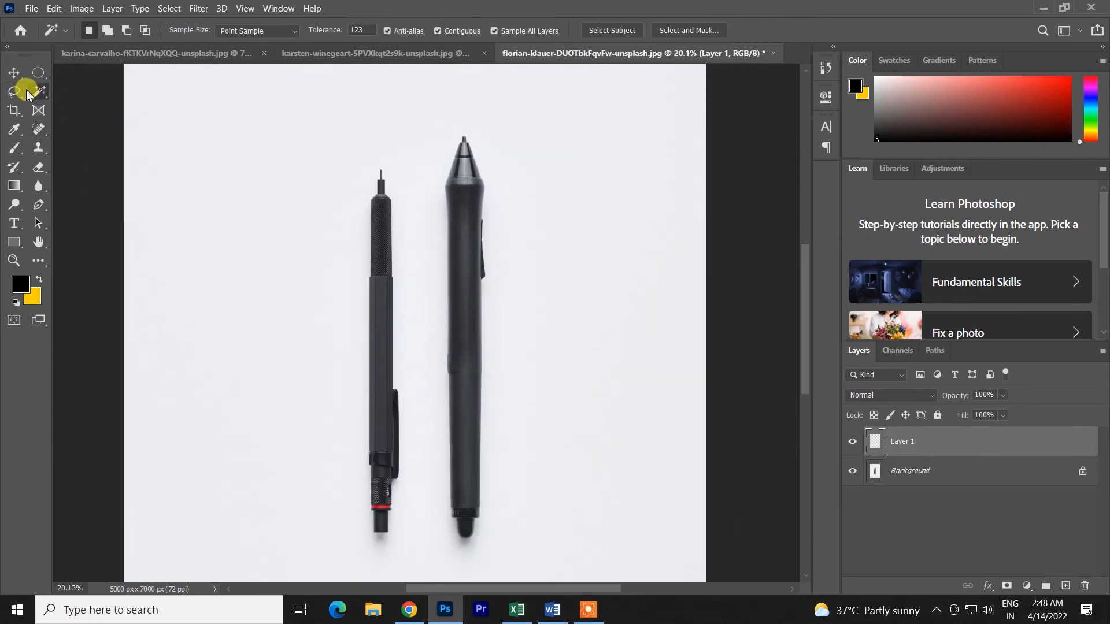
Try selecting the thicker pen at a tolerance of 123, inspect the selection around its tip and undo it.
left_click(462, 258)
scroll(483, 255, "up", 3)
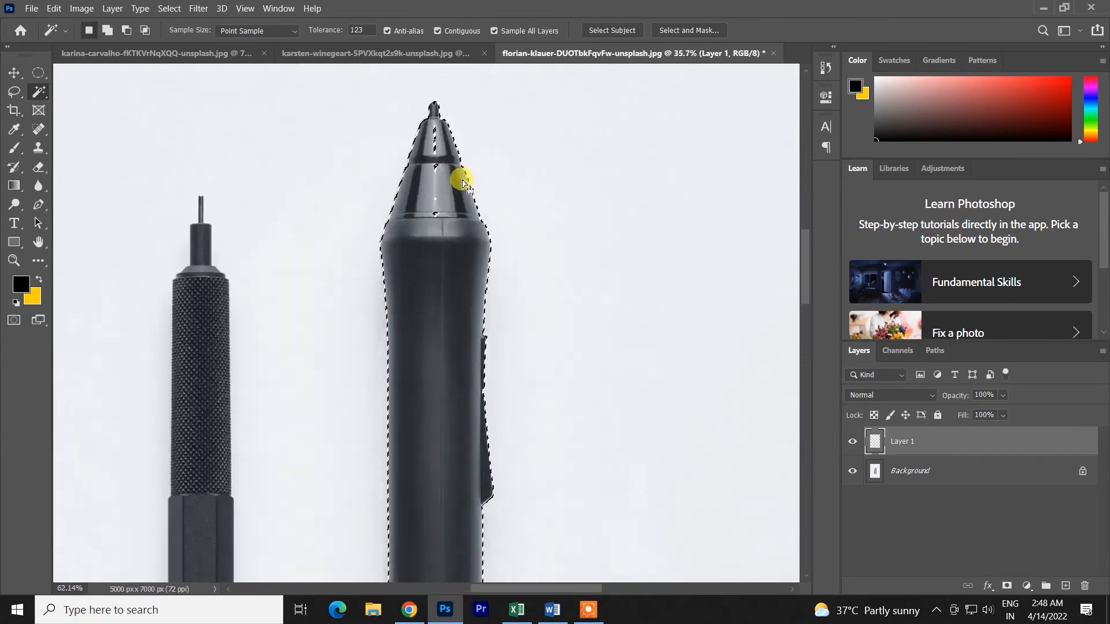
scroll(462, 183, "up", 3)
key("ctrl+z")
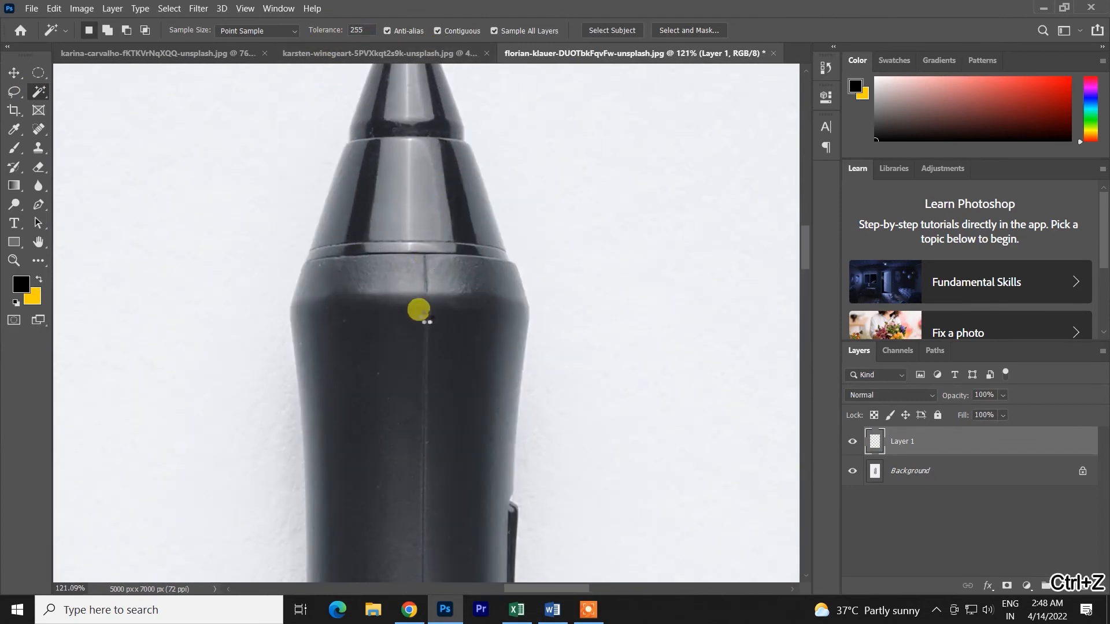
Try selecting the thicker pen at tolerances of 255 and 199, undoing each selection.
key("ctrl+z")
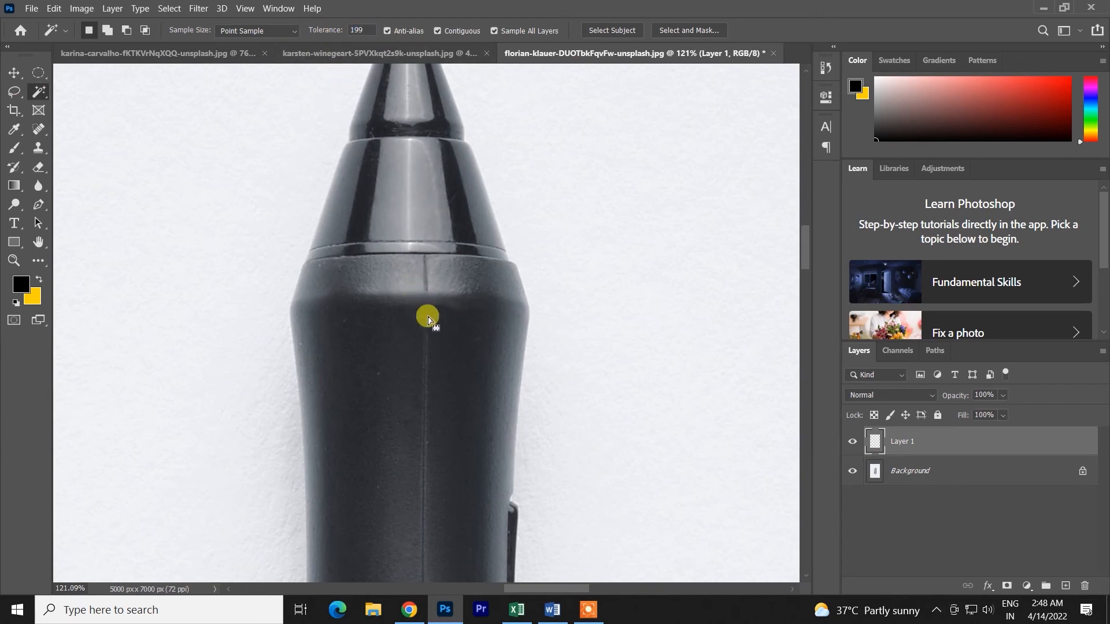
scroll(428, 318, "down", 6)
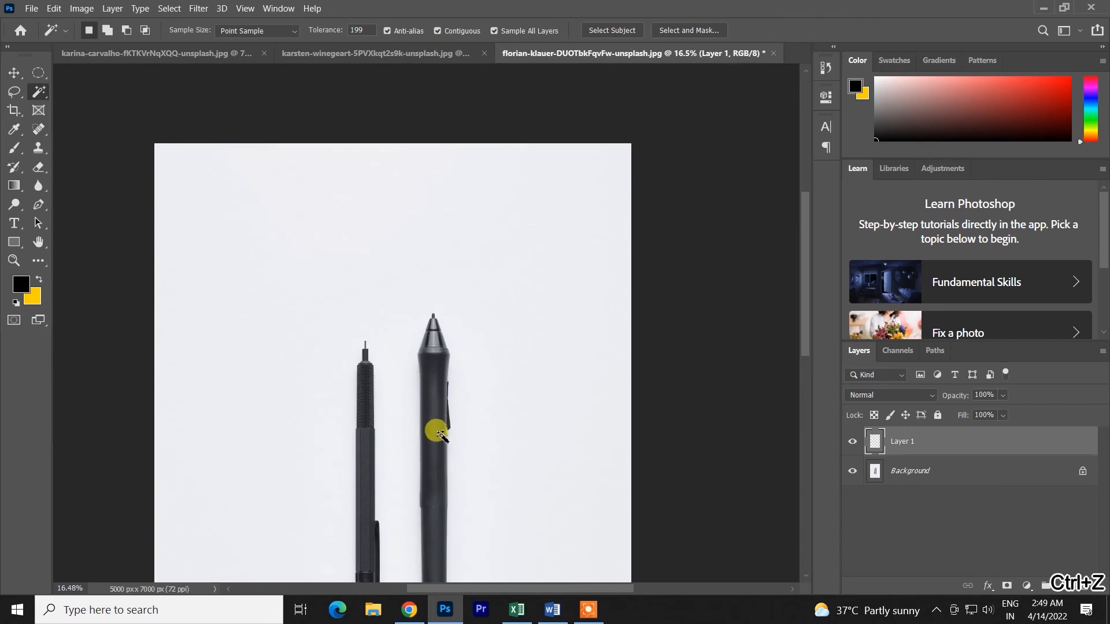
key("ctrl+z")
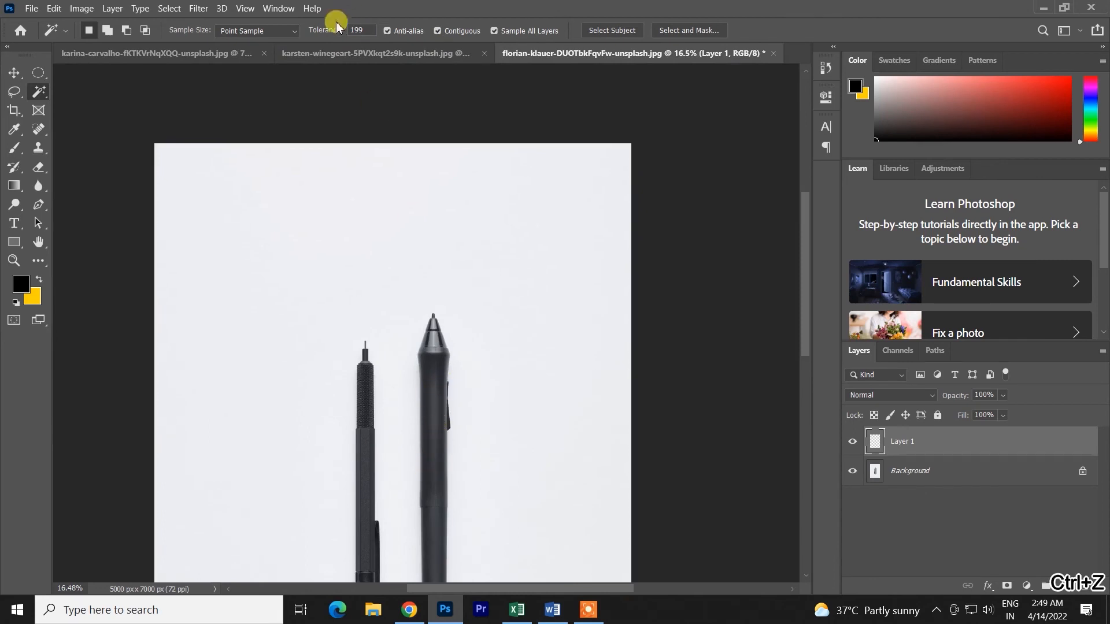
Try selecting the thicker pen at tolerances of 148 and 159, check the tip area and undo each selection.
left_click_drag(330, 35, 297, 54)
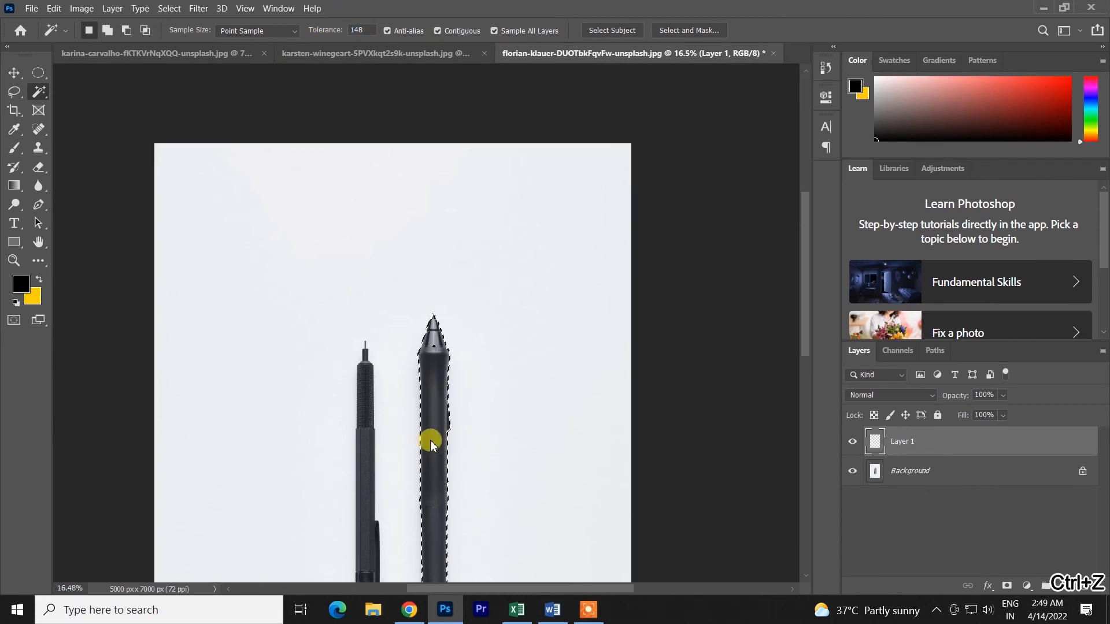
scroll(445, 405, "down", 2)
scroll(427, 220, "up", 8)
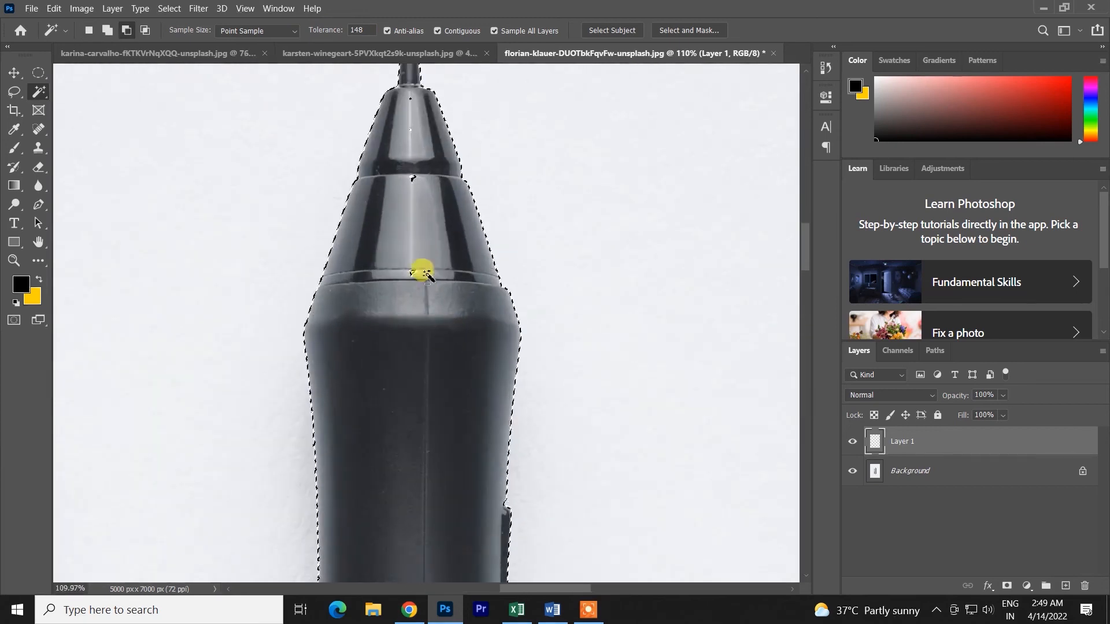
key("ctrl+z")
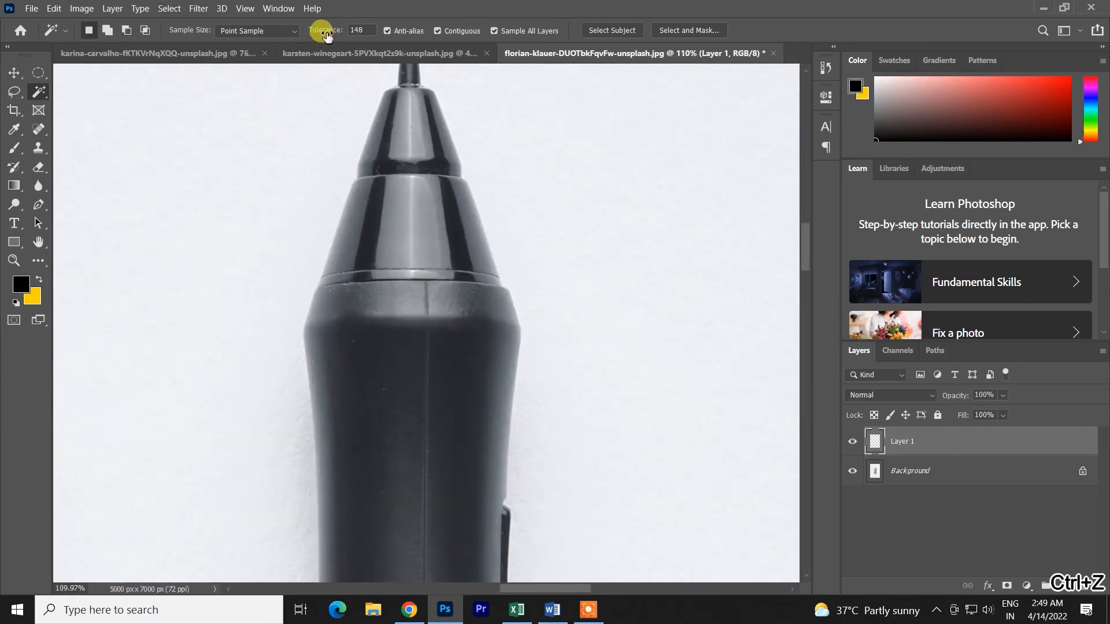
left_click(453, 246)
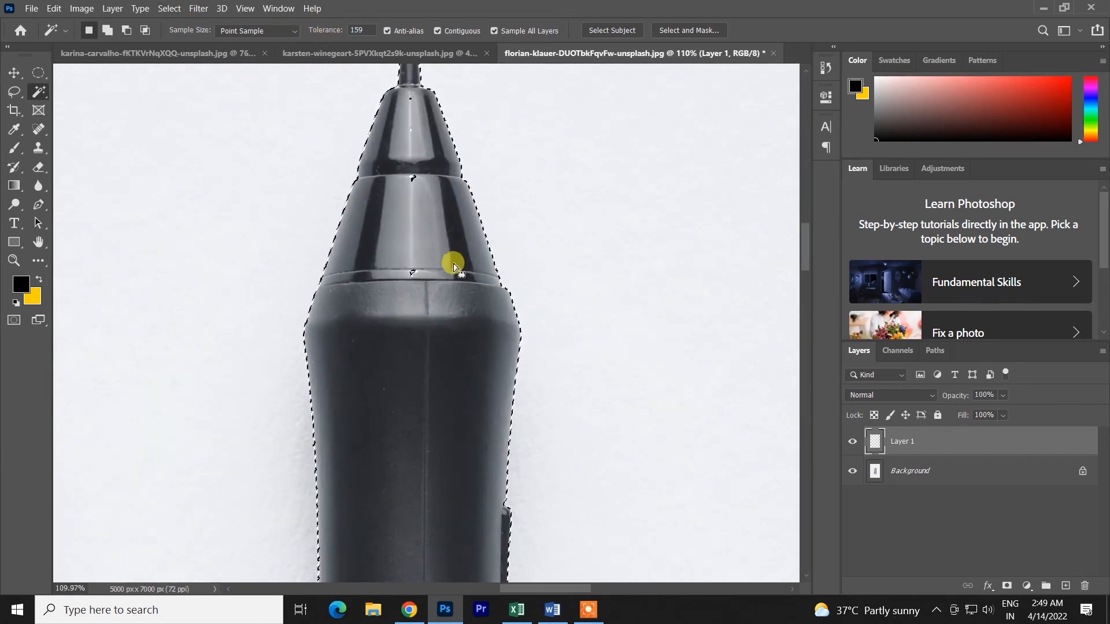
key("ctrl+z")
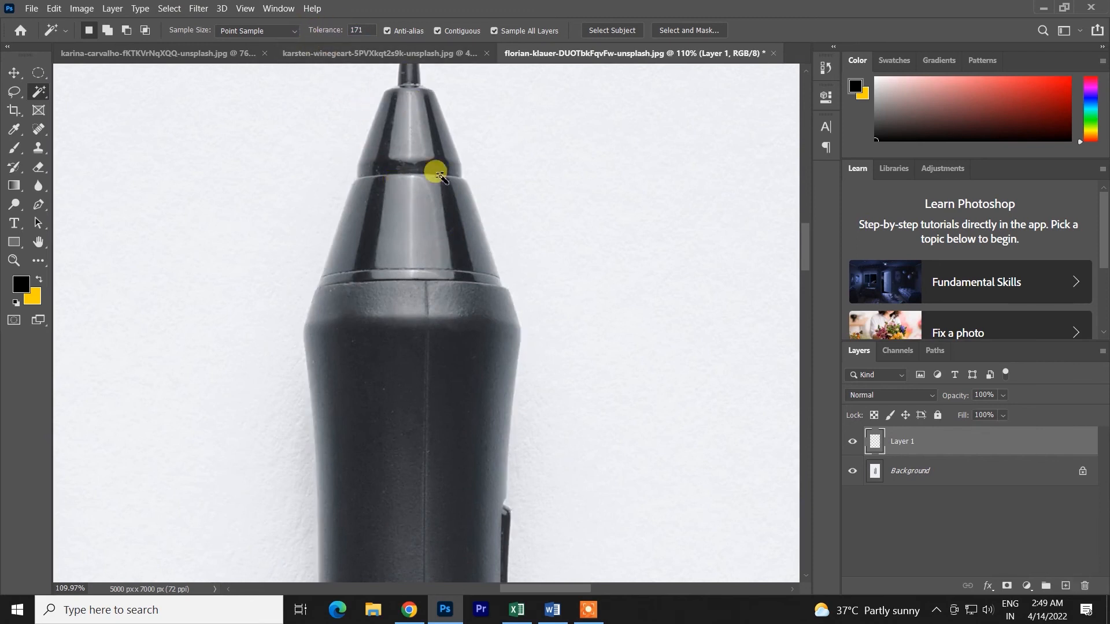
Select the thicker pen at a tolerance of 171 and add the missed highlight spots on its tip with the Lasso Tool.
left_click(451, 231)
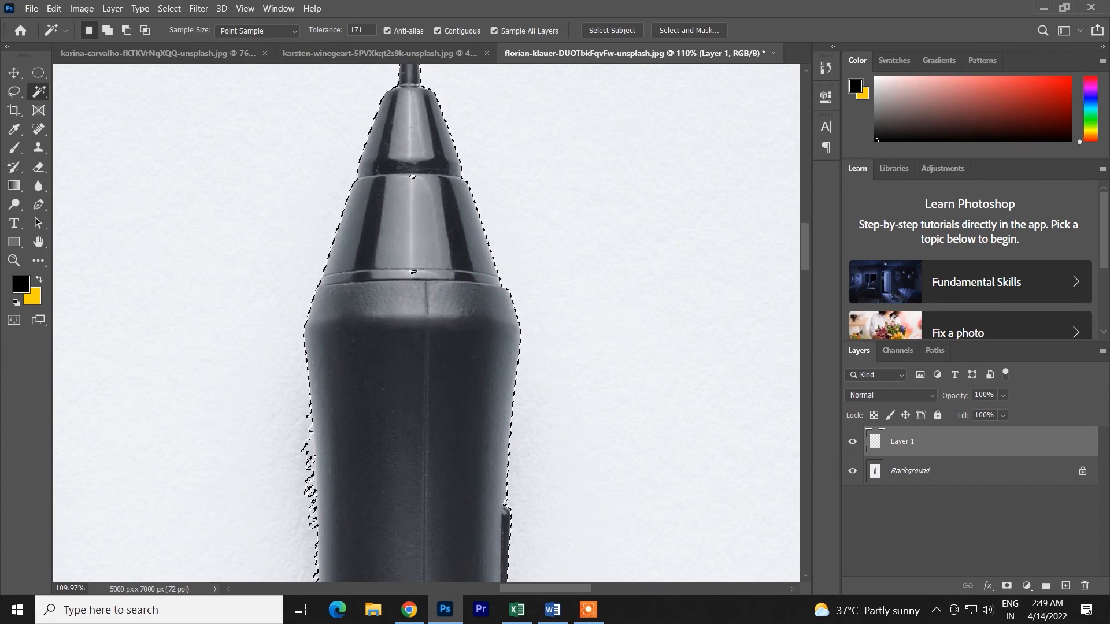
left_click(16, 91)
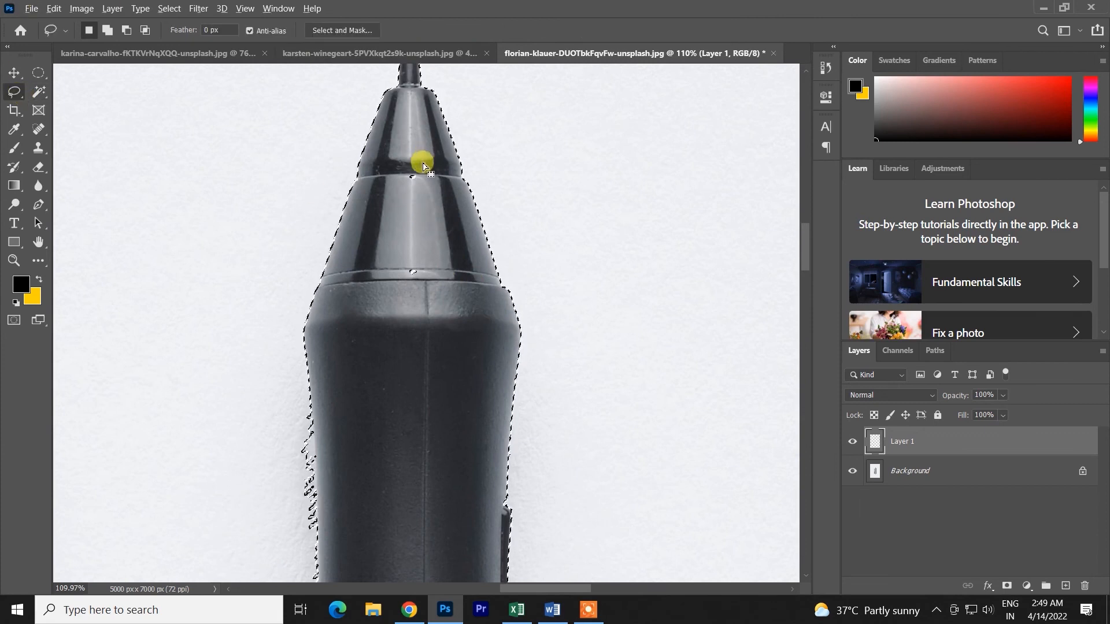
key("shift")
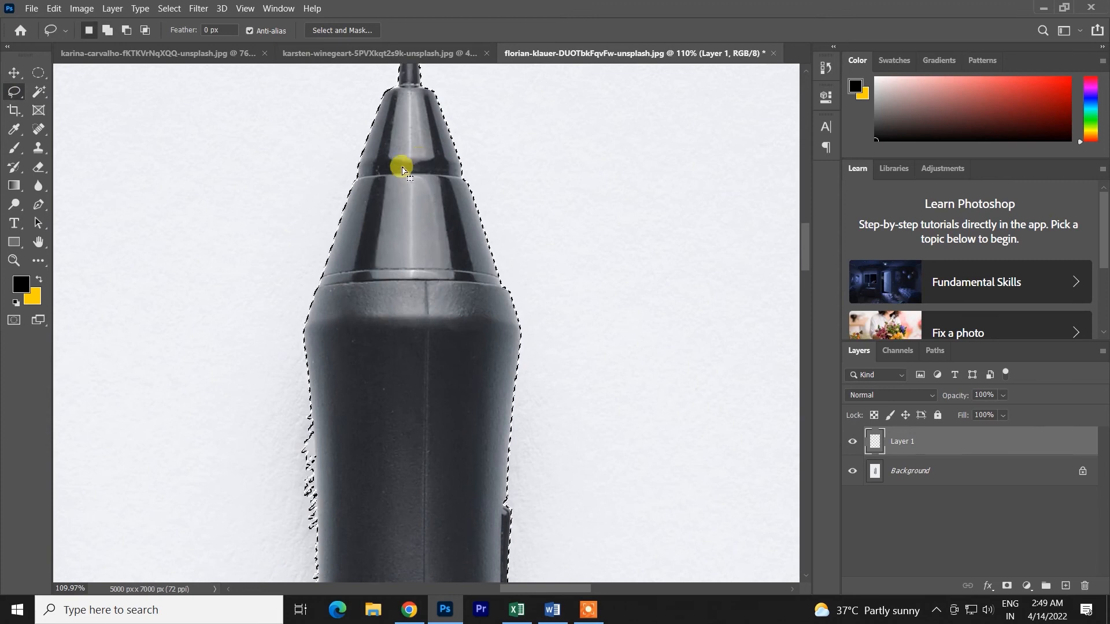
With the Lasso Tool, subtract the jagged shadow spill along the barrel's edge below the seam from the selection, and deselect the pen.
scroll(425, 231, "down", 5)
scroll(439, 336, "down", 3)
scroll(425, 561, "down", 5)
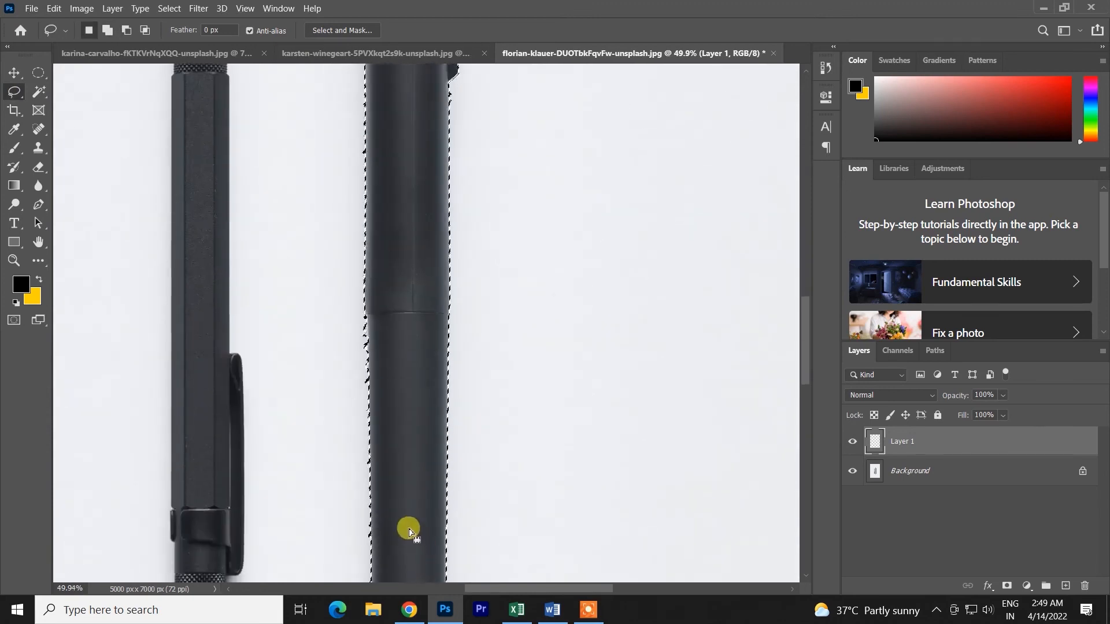
scroll(339, 195, "up", 5)
scroll(347, 208, "up", 1)
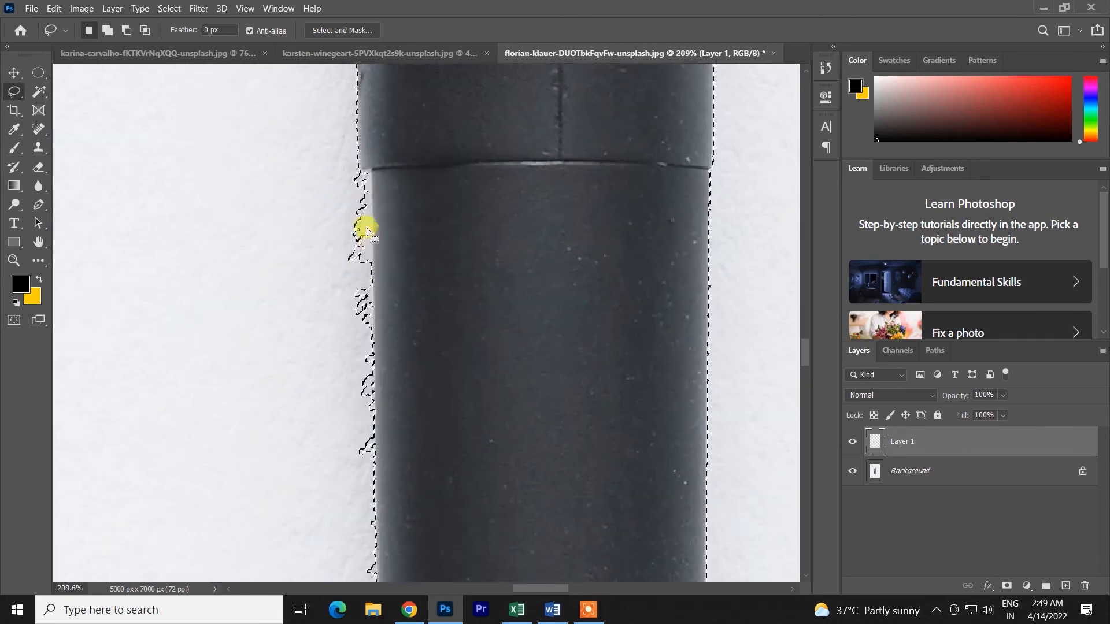
left_click_drag(368, 169, 370, 195)
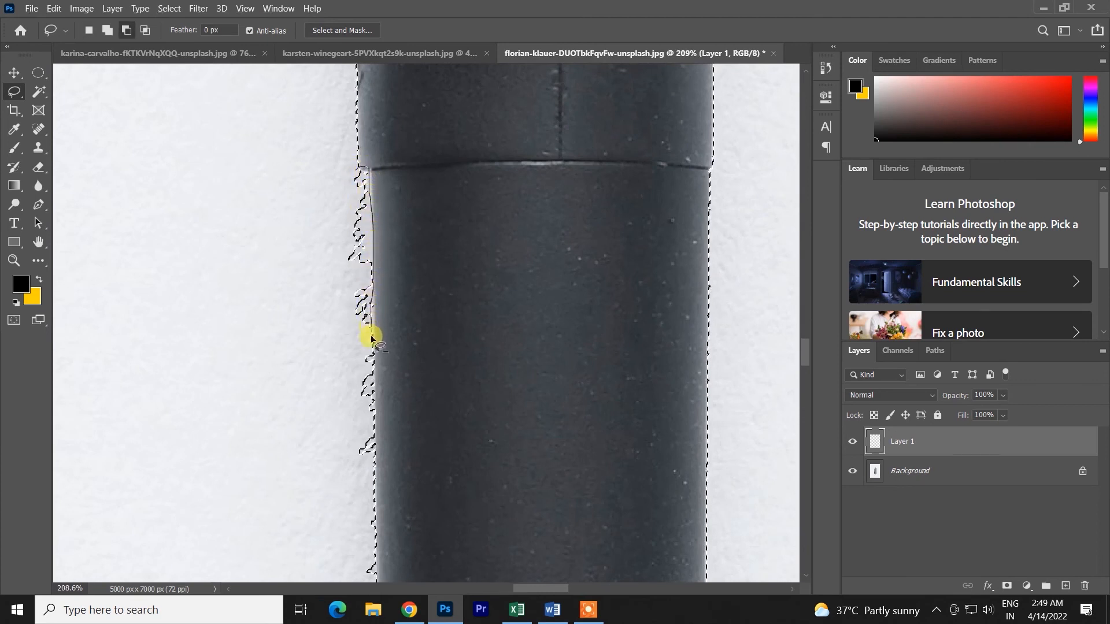
left_click_drag(289, 258, 299, 268)
scroll(384, 354, "down", 3)
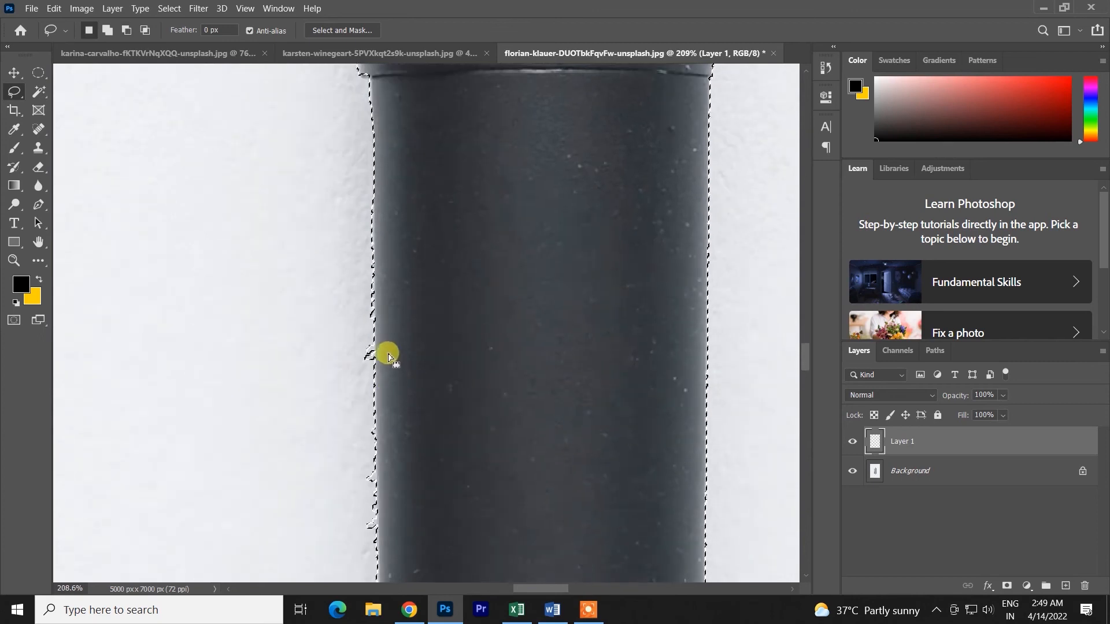
mouse_move(371, 188)
left_mouse_down()
mouse_move(373, 478)
mouse_move(317, 452)
mouse_move(309, 244)
left_mouse_up()
scroll(527, 330, "down", 8)
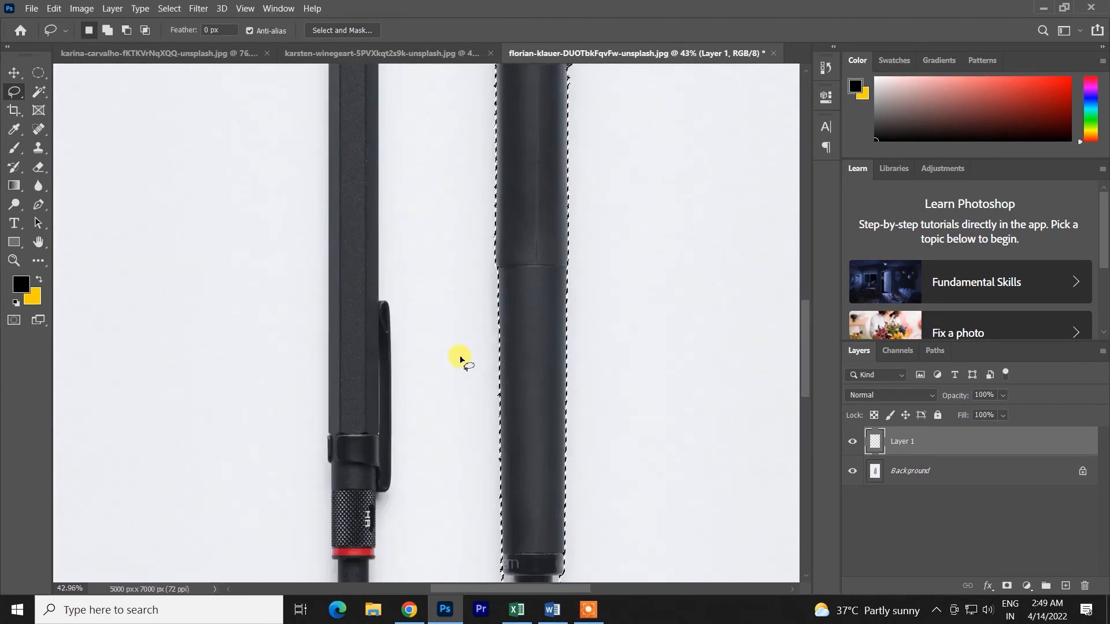
scroll(511, 427, "down", 2)
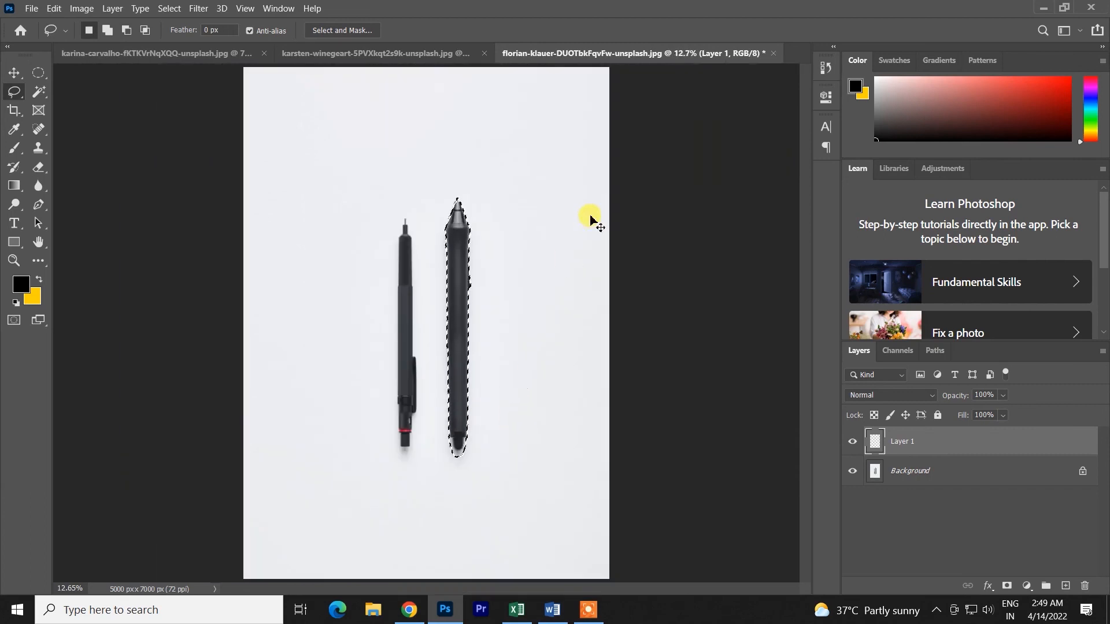
key("ctrl+d")
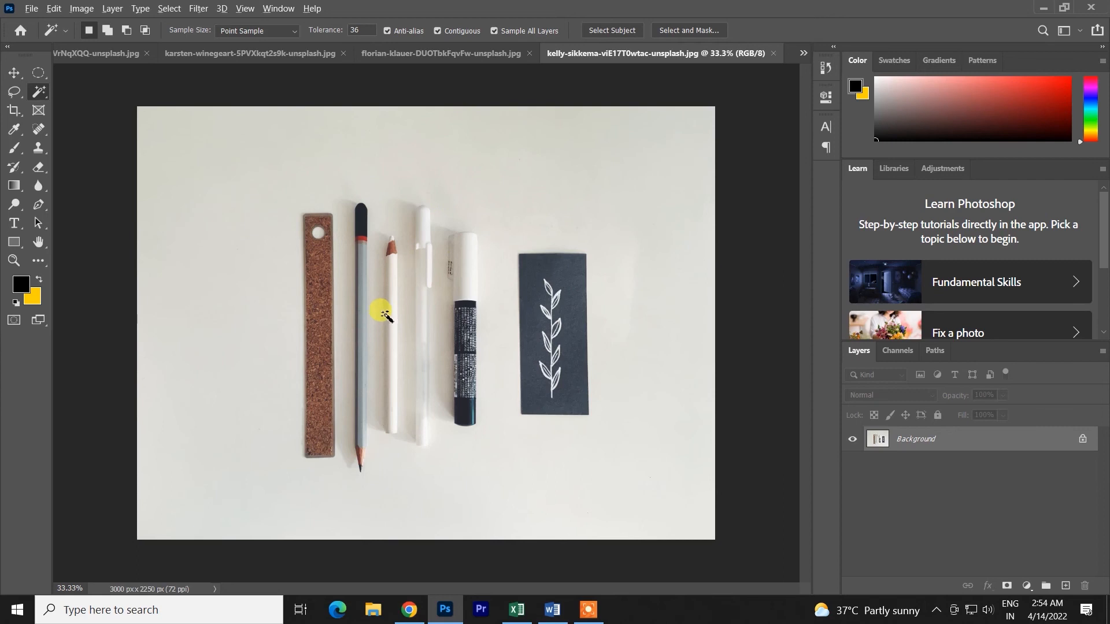
In the kelly-sikkema photo, select the dark card with the Magic Wand at a tolerance of 36 and inspect the selection around the leaves.
scroll(384, 314, "up", 2)
scroll(608, 388, "up", 2)
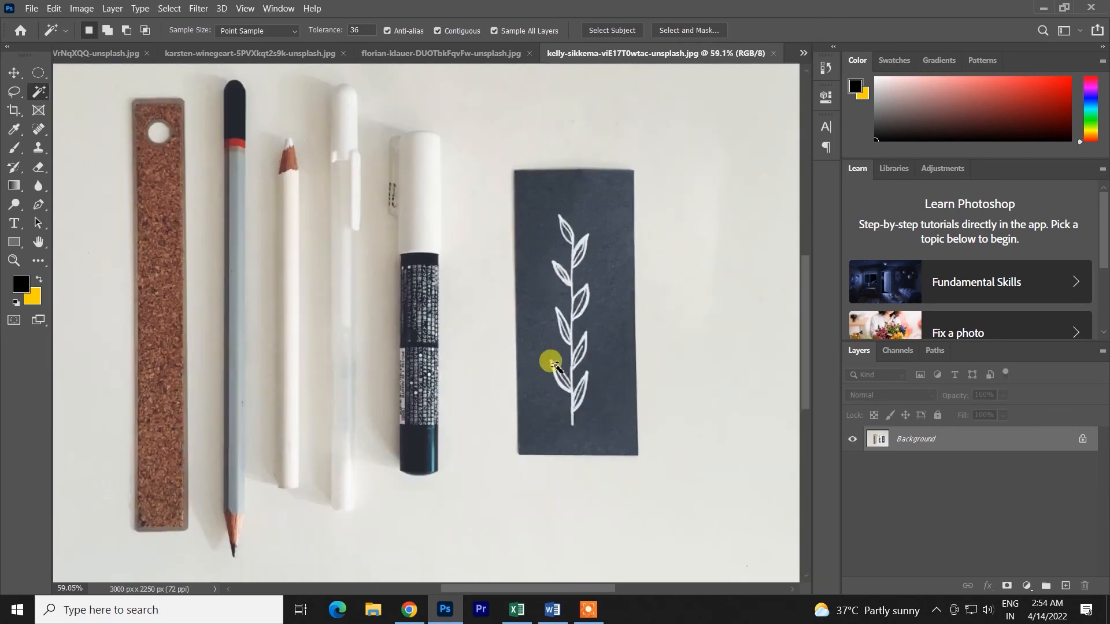
left_click(536, 299)
scroll(533, 293, "up", 10)
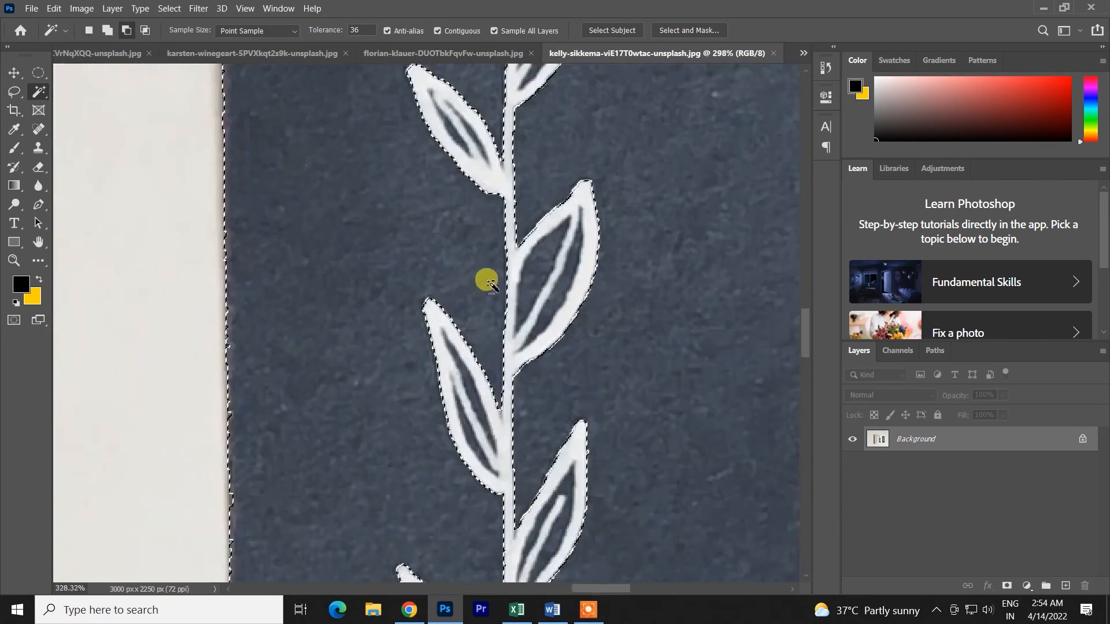
scroll(632, 168, "down", 3)
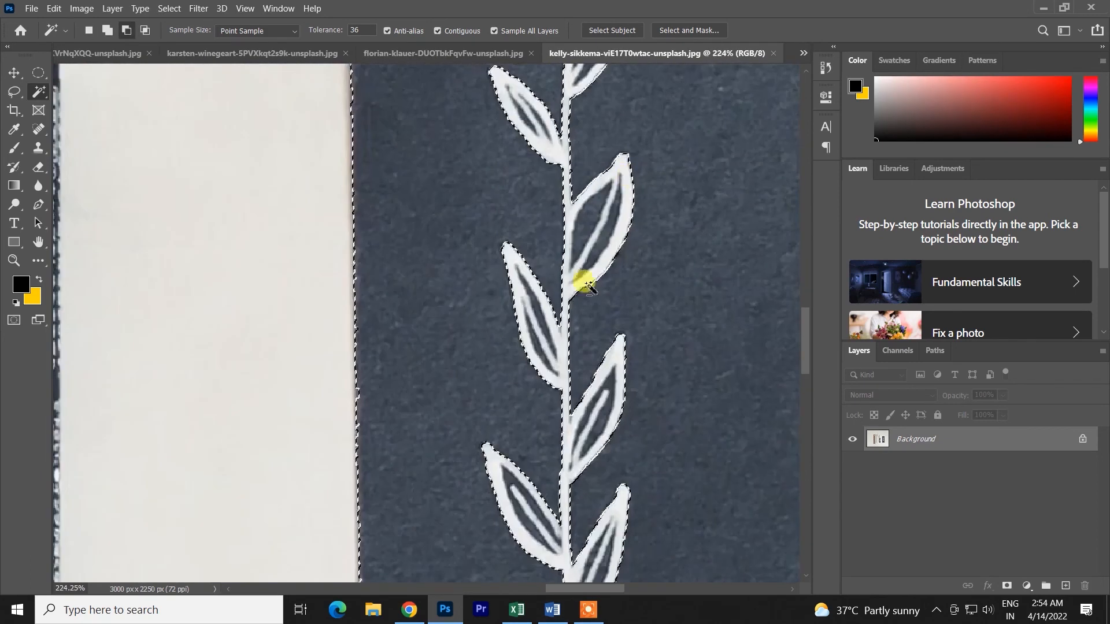
scroll(578, 162, "up", 3)
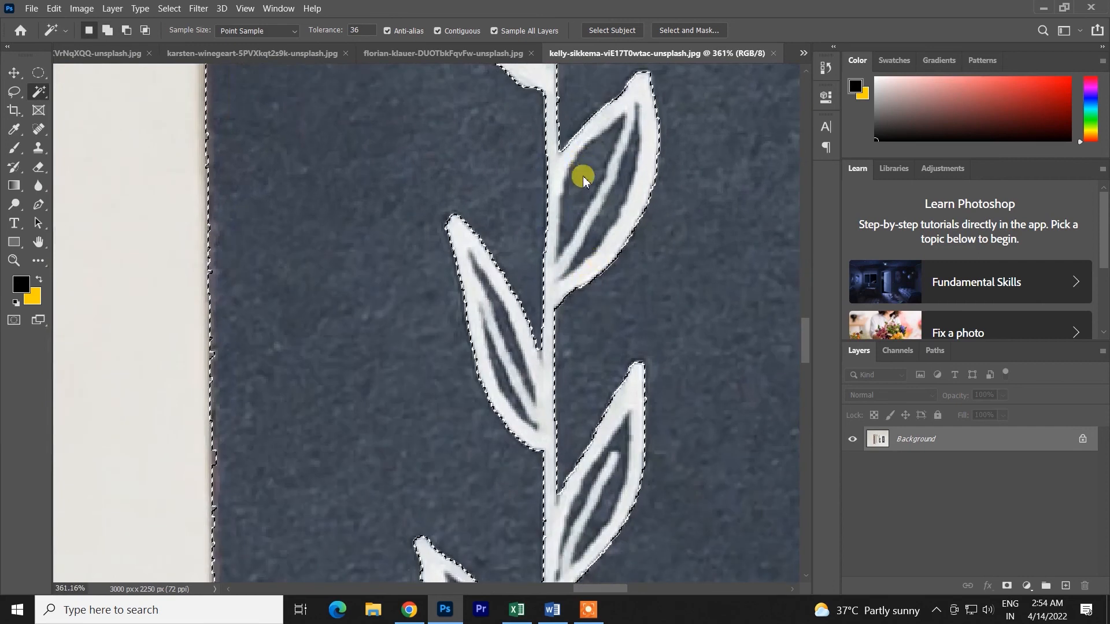
Add the dark areas inside the middle and lower leaves to the card selection with the Magic Wand.
left_click(583, 176, "shift")
left_click(604, 223, "shift")
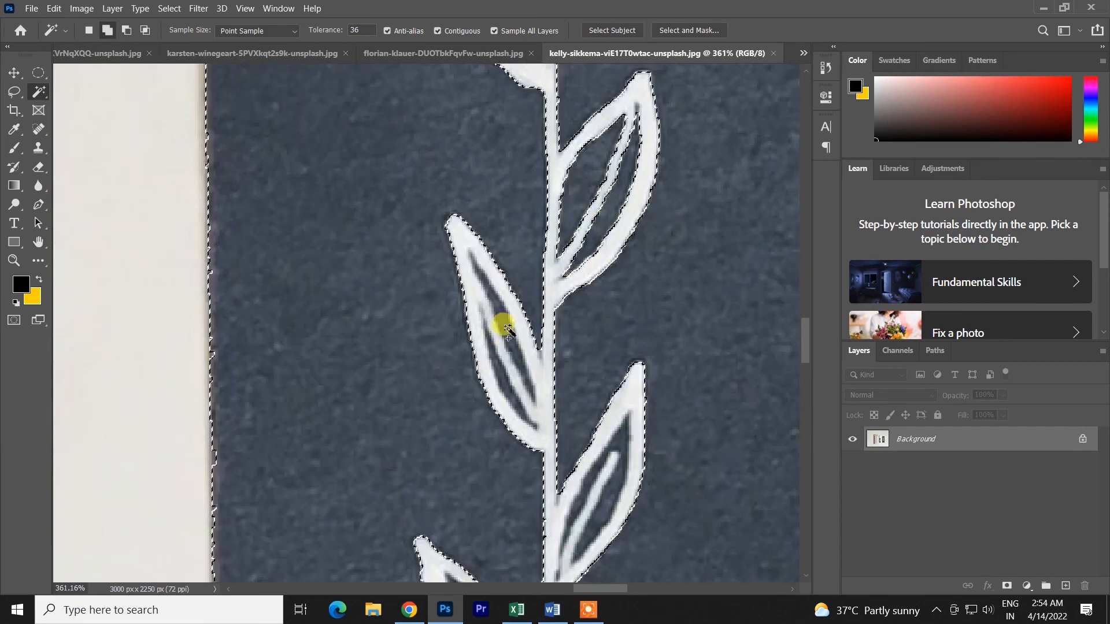
left_click(502, 380, "shift")
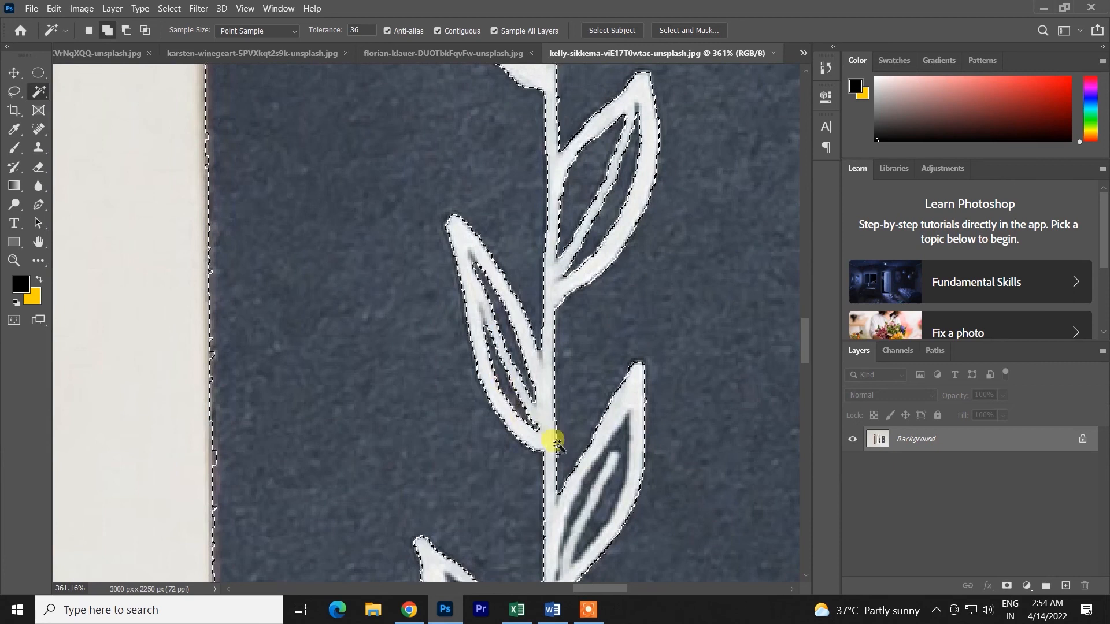
left_click(597, 472, "shift")
scroll(616, 454, "down", 3)
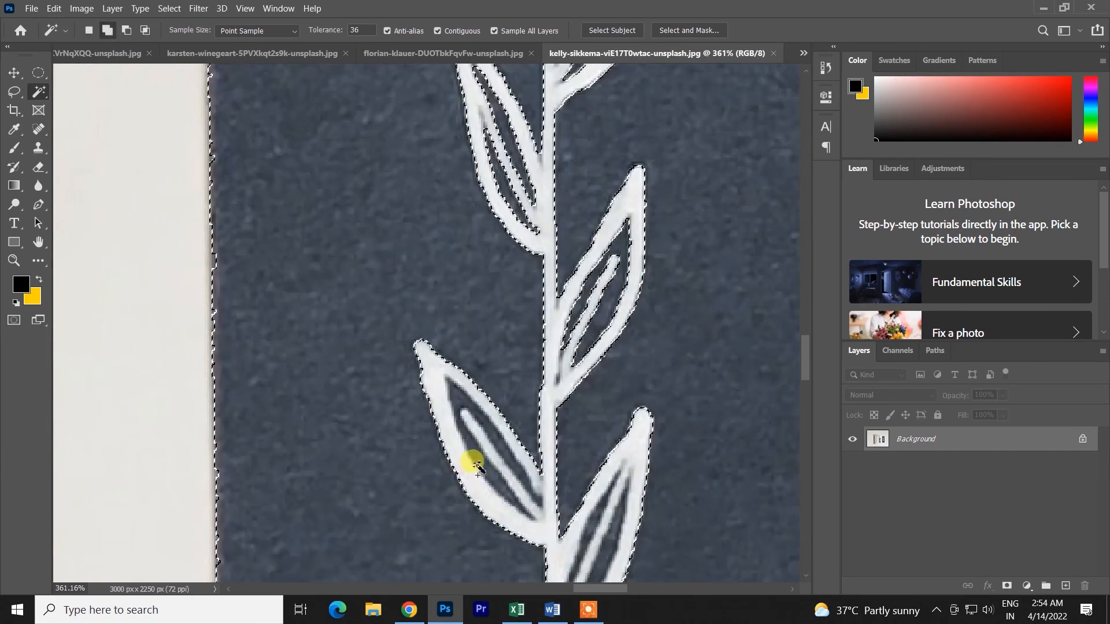
scroll(605, 479, "down", 5, "alt")
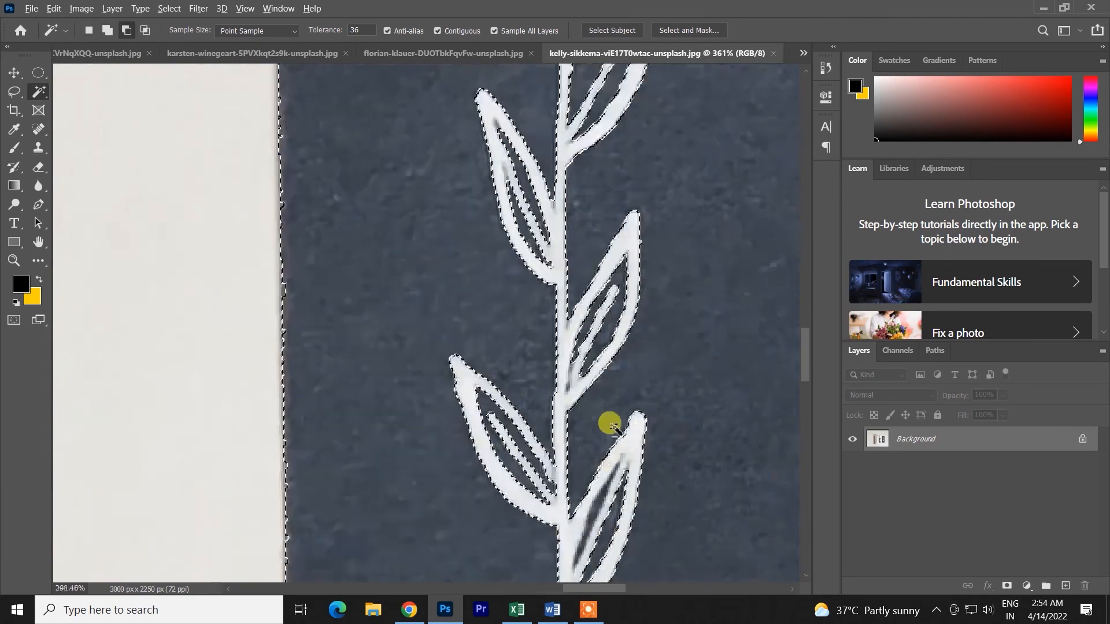
Undo the last addition to the selection and add the remaining dark gaps inside the lowest leaf.
scroll(607, 454, "up", 4)
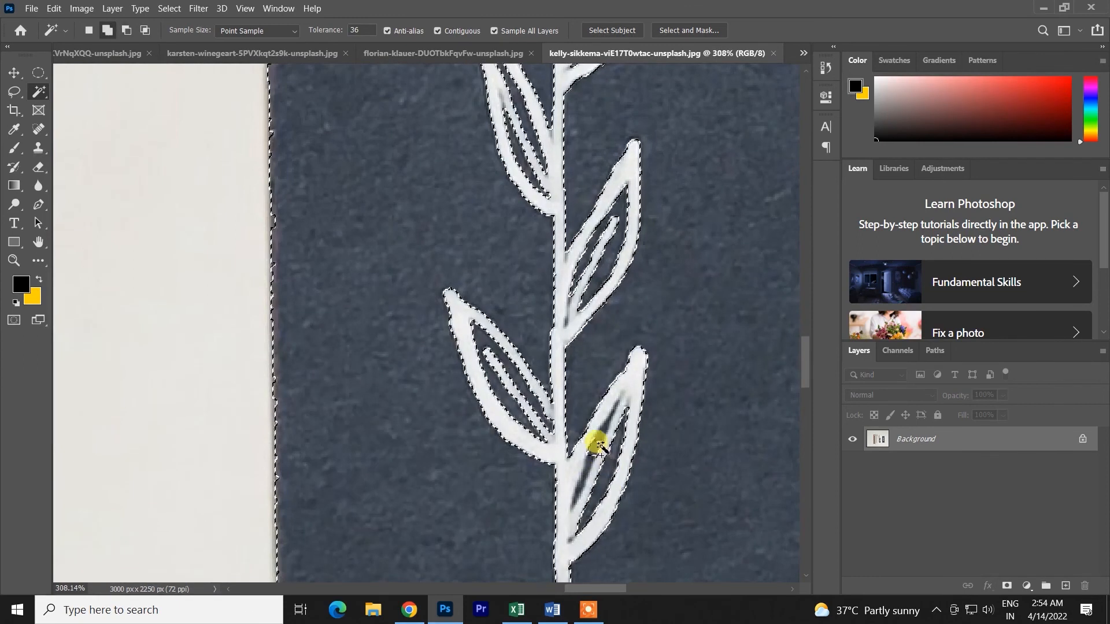
key("ctrl+z")
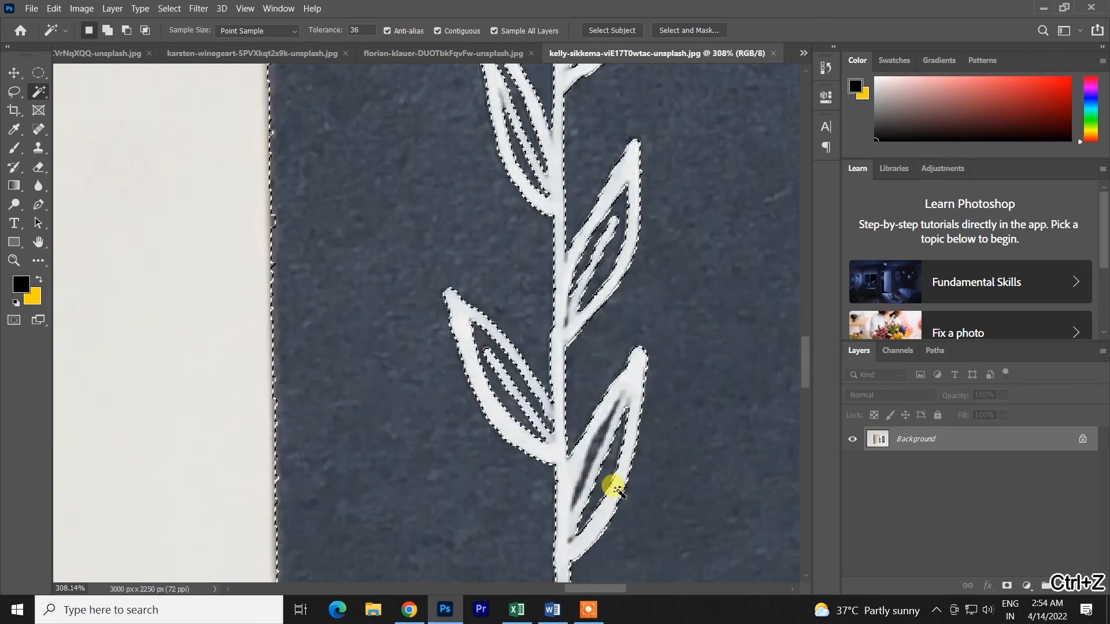
scroll(616, 457, "up", 3, "alt")
scroll(618, 458, "up", 1, "alt")
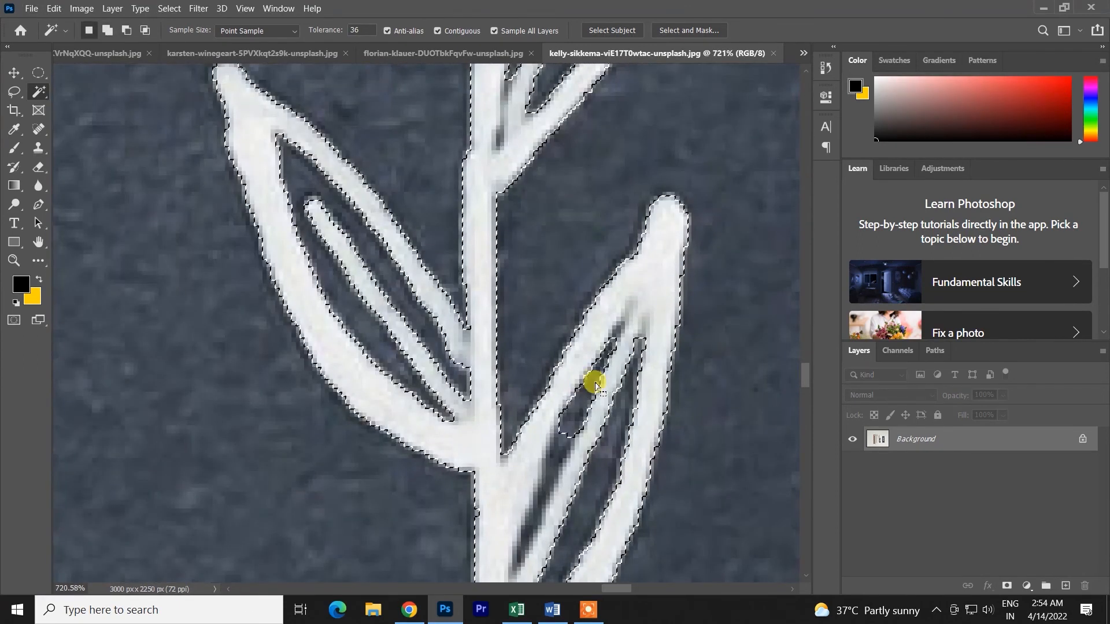
scroll(565, 459, "down", 6, "alt")
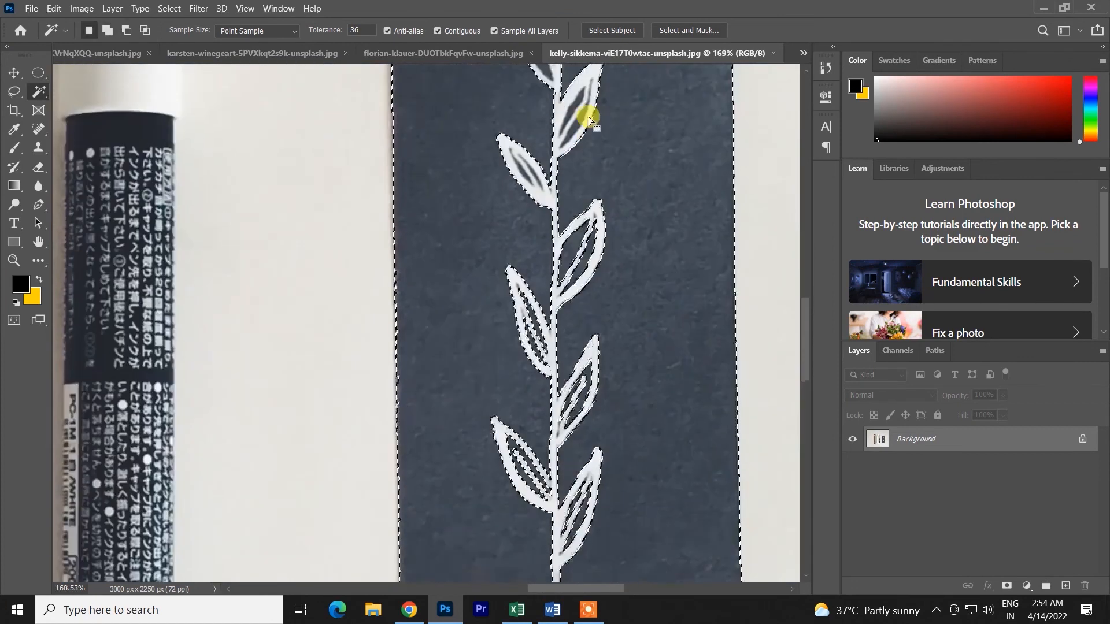
Add the dark gaps inside the upper leaves to the selection, check the whole card, and deselect it.
scroll(557, 173, "up", 3, "alt")
scroll(569, 171, "up", 2, "alt")
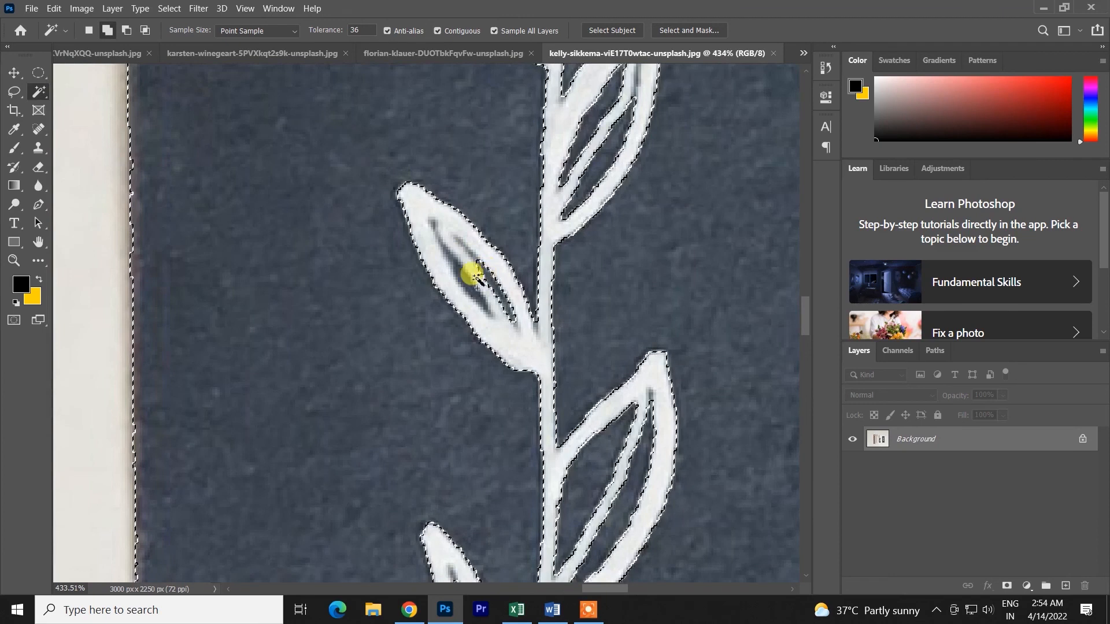
scroll(492, 277, "up", 5)
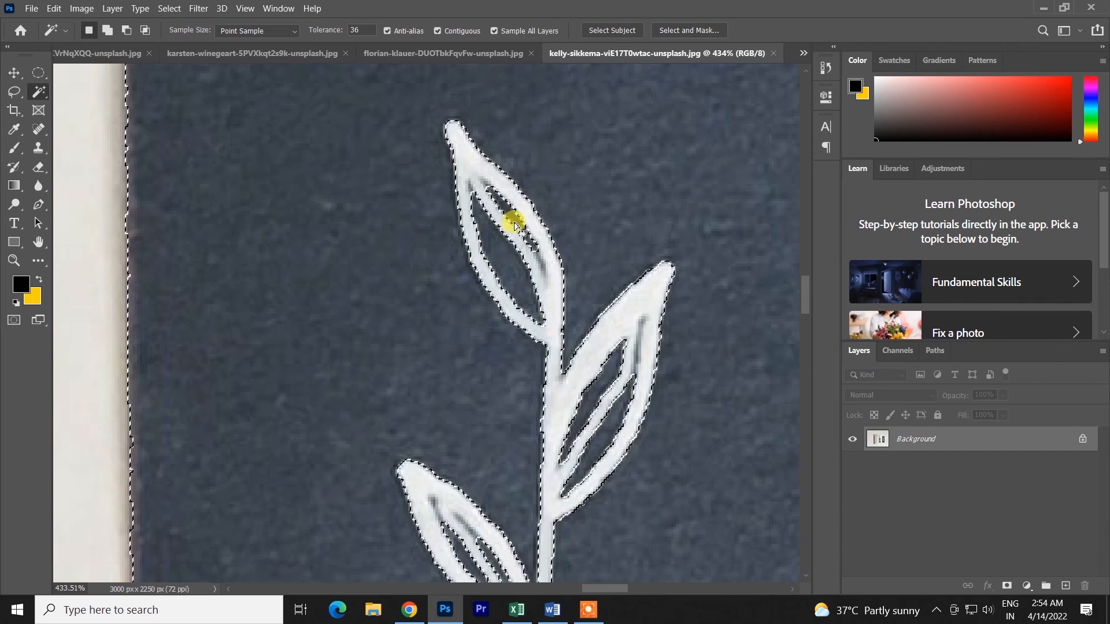
scroll(551, 261, "down", 8)
key("ctrl+z")
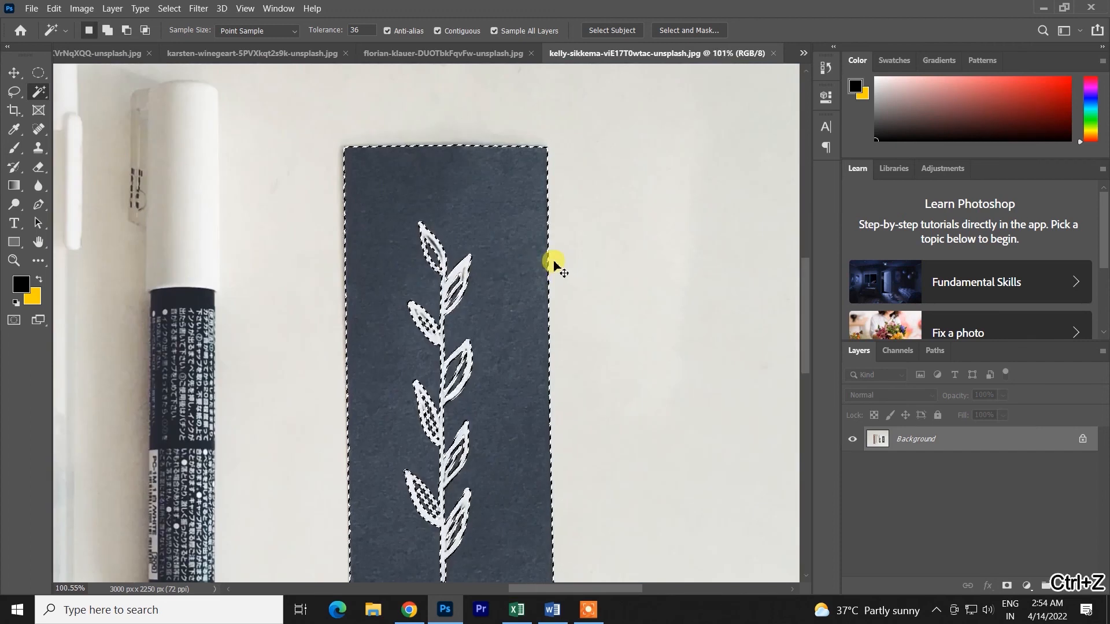
key("ctrl+d")
scroll(485, 269, "down", 4)
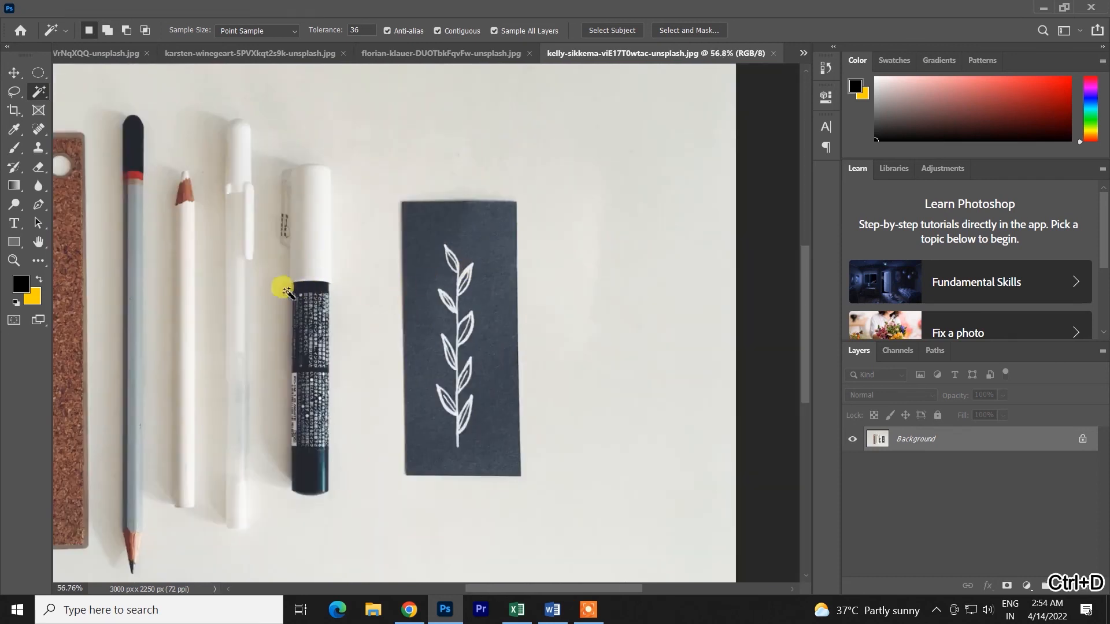
Try selecting the grey pencil's dark cap at a tolerance of 36 and undo the selection.
scroll(190, 312, "up", 2)
left_click_drag(298, 293, 361, 310)
scroll(368, 315, "down", 3)
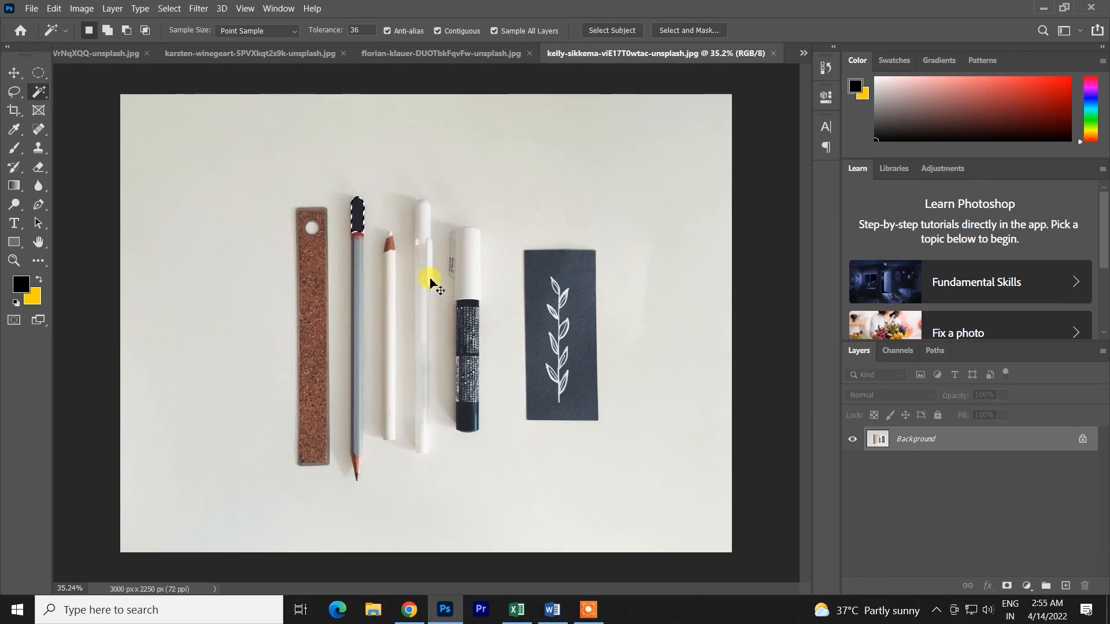
key("ctrl+z")
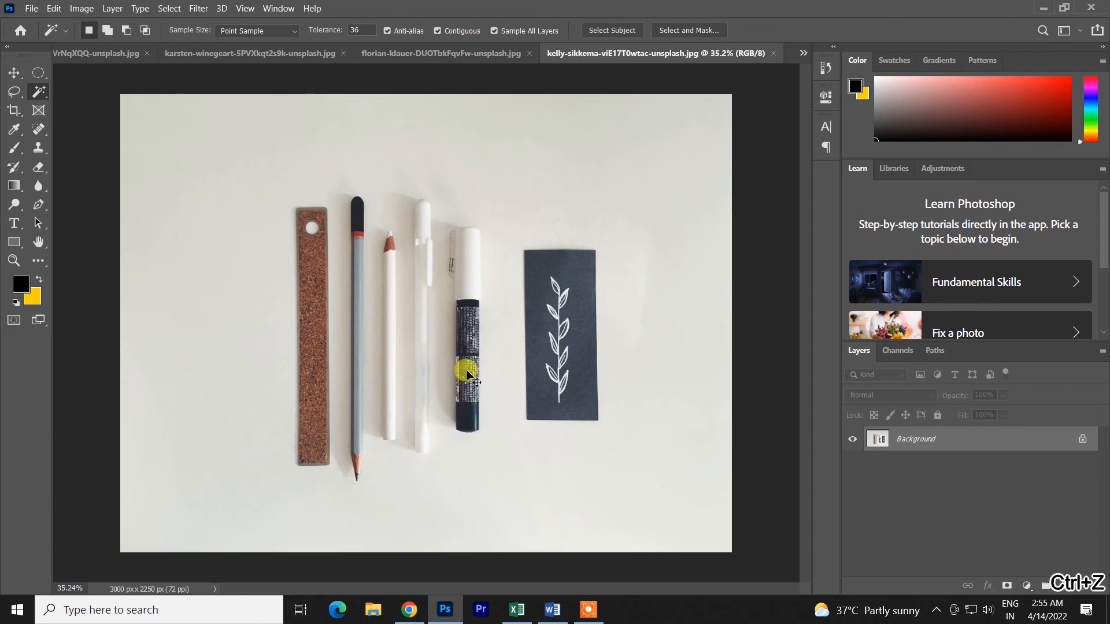
Raise the Magic Wand tolerance to 85, try selecting the cork ruler and undo the selection.
scroll(454, 365, "up", 5)
scroll(487, 299, "down", 5)
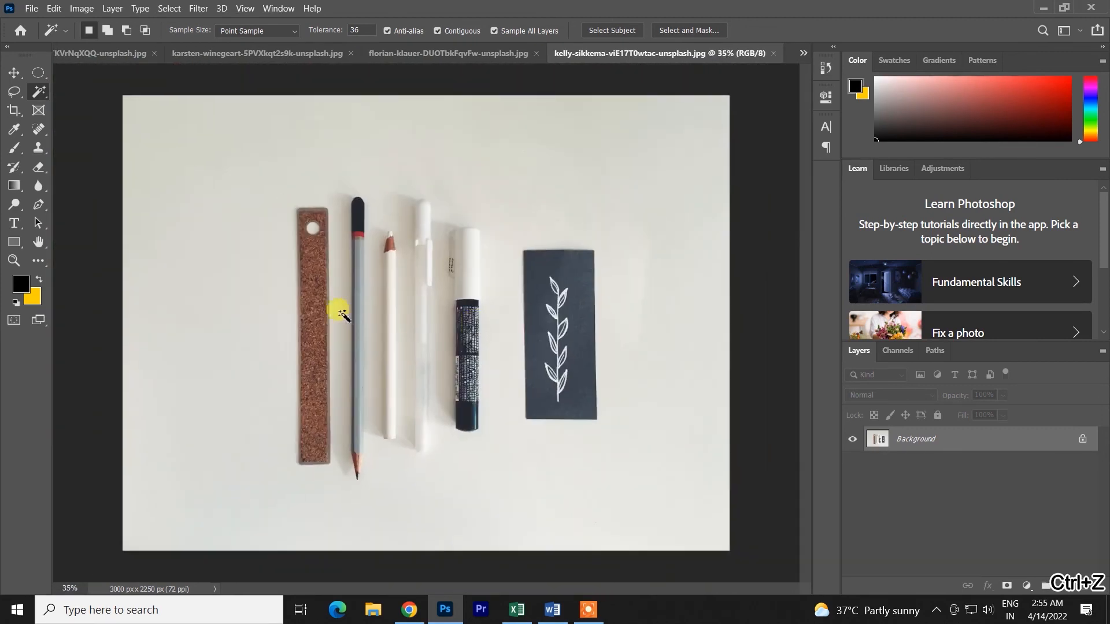
left_click(337, 311)
key("ctrl+z")
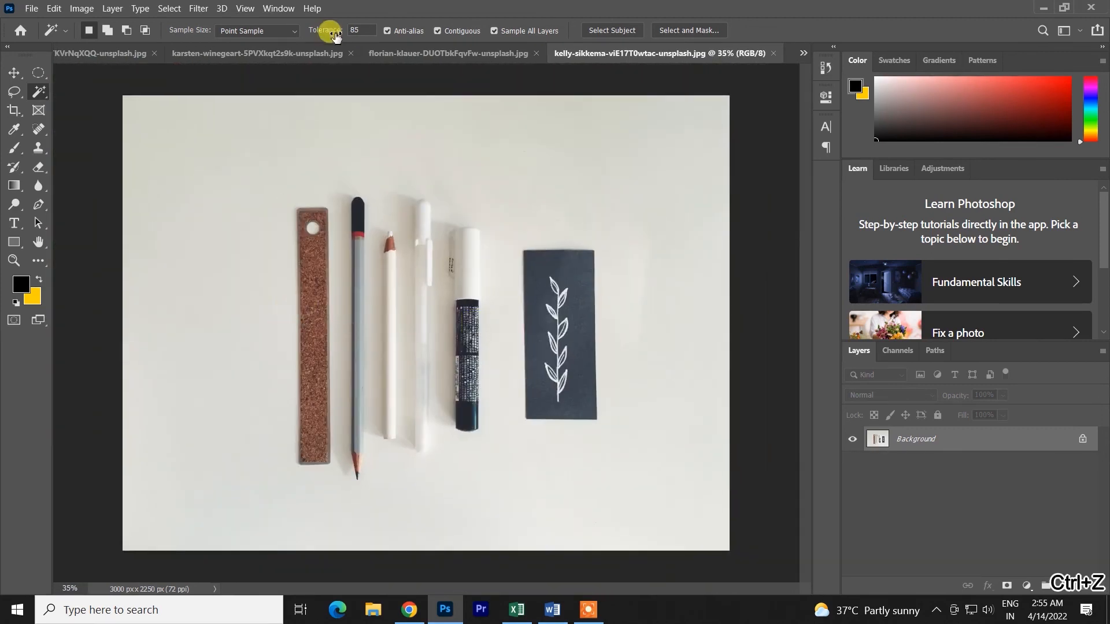
left_click(320, 328)
key("ctrl+z")
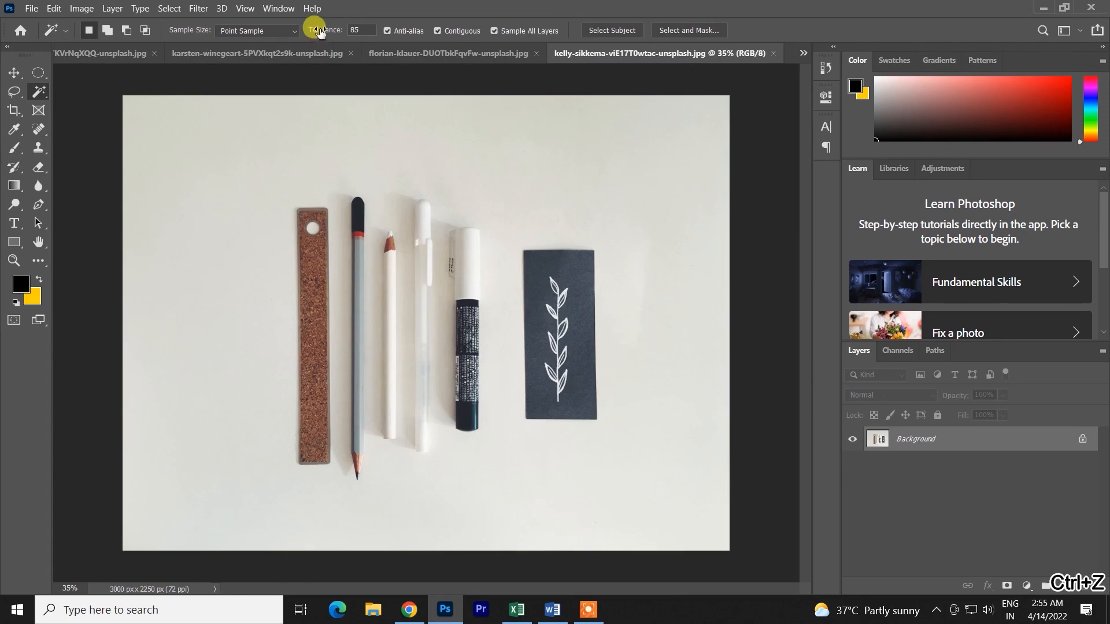
Select the cork ruler at a tolerance of 25, check the selection up close and undo it.
left_click_drag(321, 32, 272, 46)
left_click(311, 344)
scroll(311, 344, "up", 5)
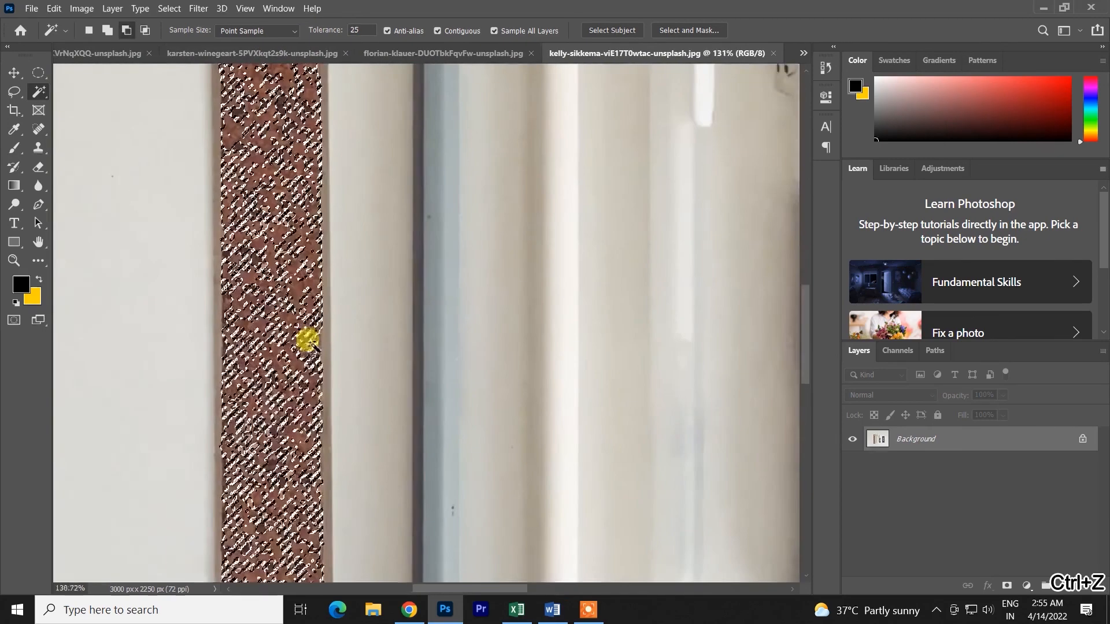
scroll(311, 344, "up", 6)
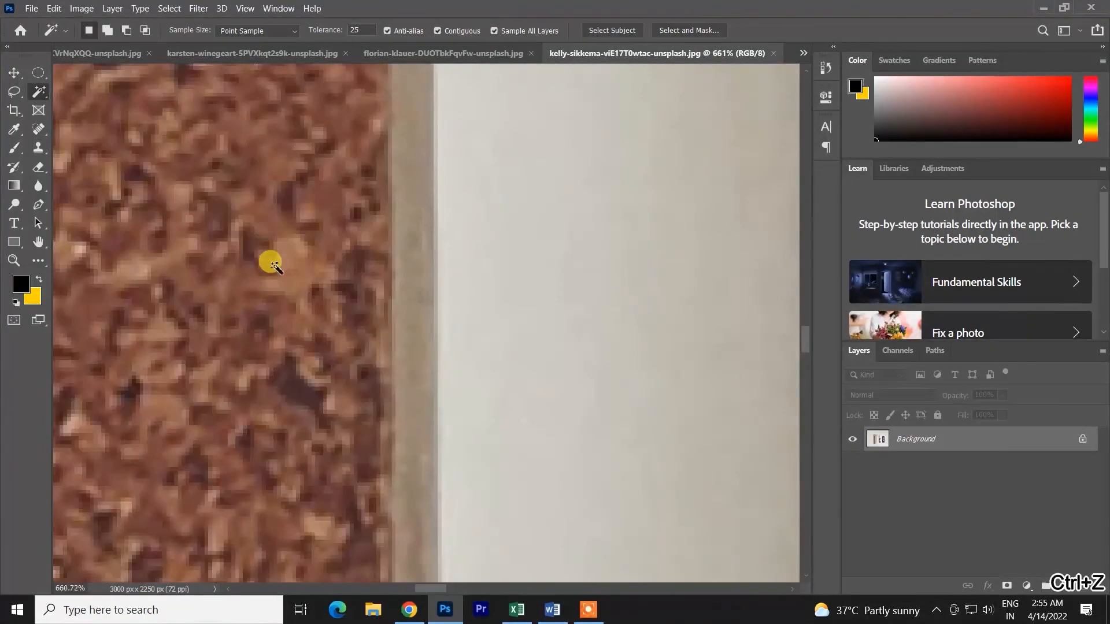
Try the Magic Wand at a tolerance of 25 on two different spots of the cork, undoing each selection.
left_click(288, 253)
key("ctrl+z")
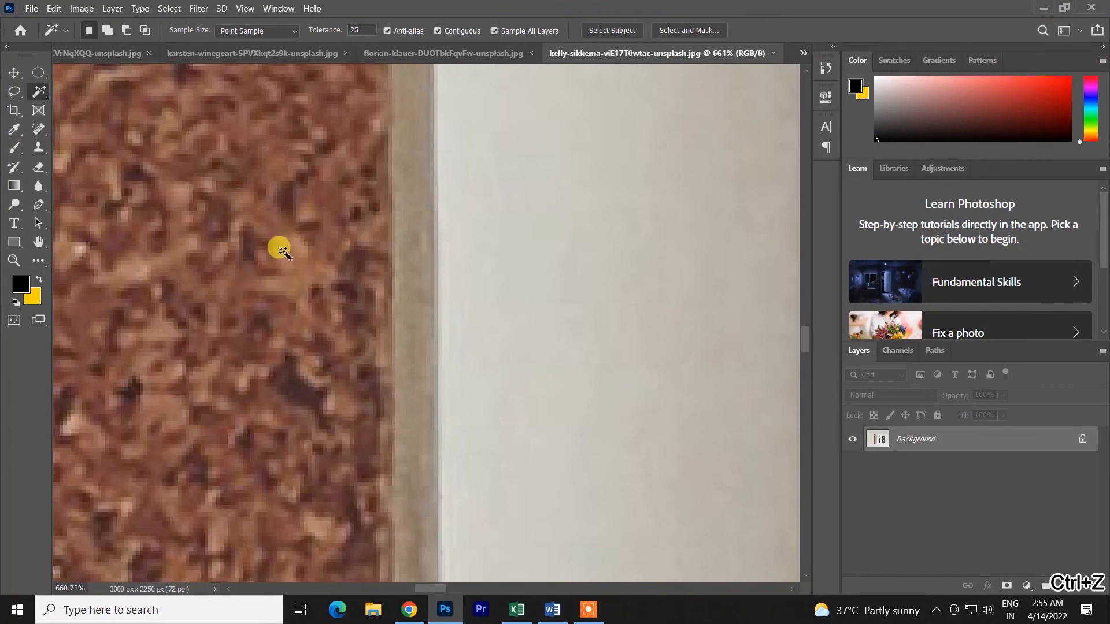
scroll(279, 256, "down", 3)
left_click(255, 239)
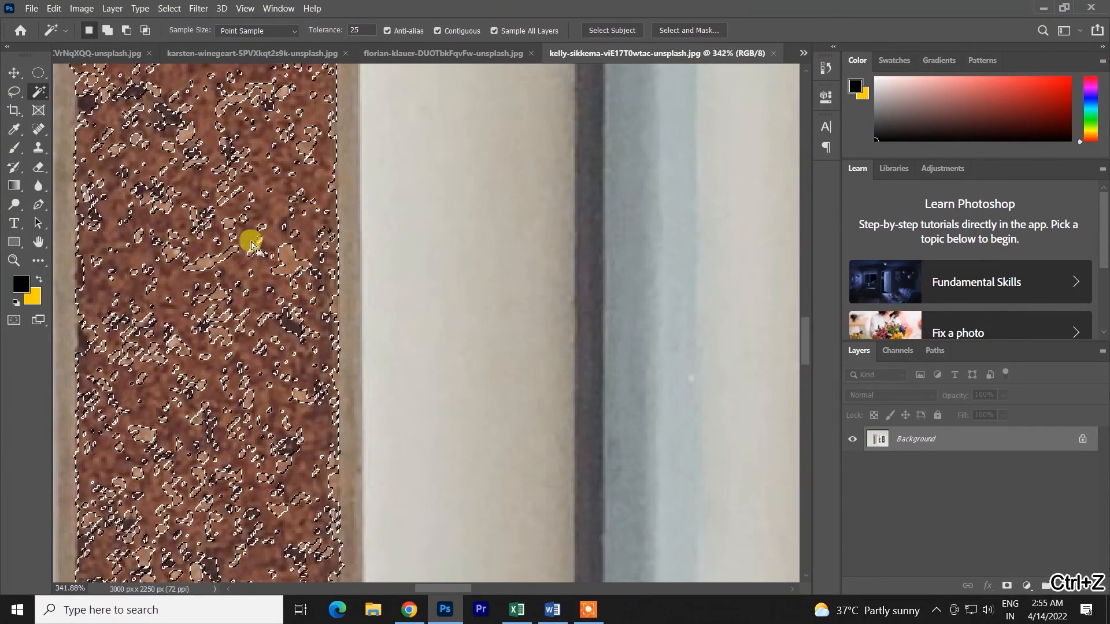
key("ctrl+z")
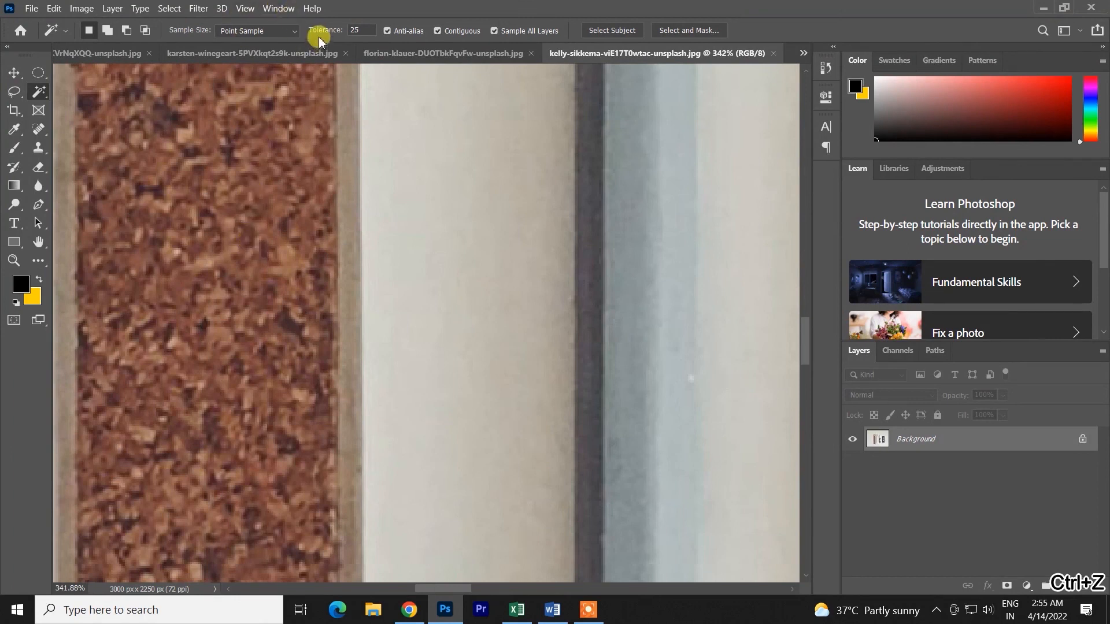
Try selecting the cork ruler at tolerances of 188 and 95, undoing each selection.
left_click_drag(318, 33, 392, 37)
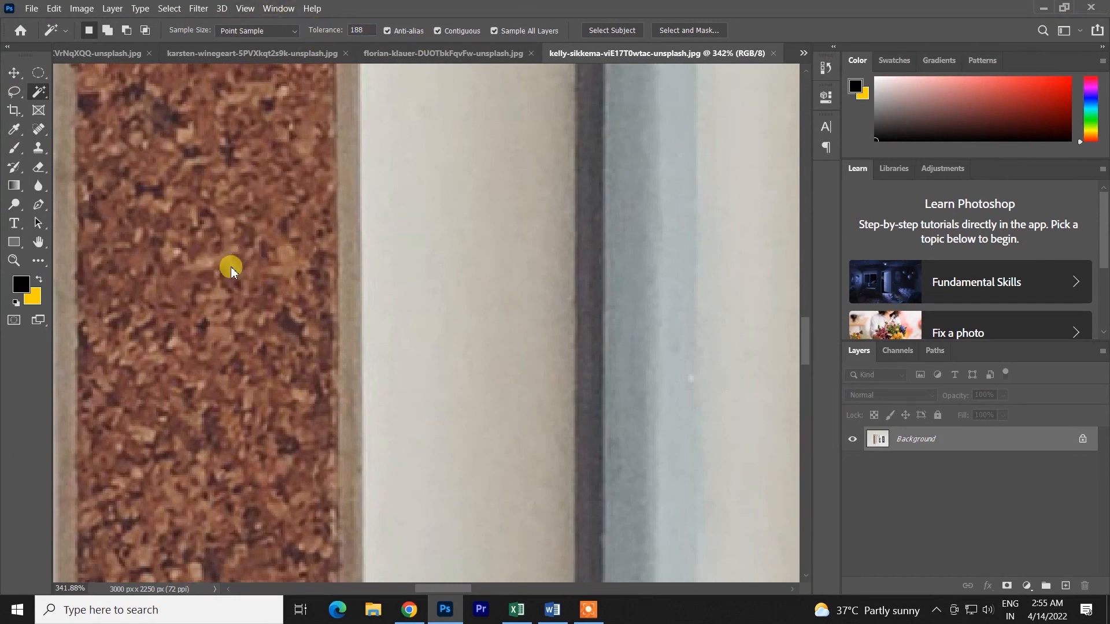
key("ctrl+z")
left_click_drag(325, 29, 254, 49)
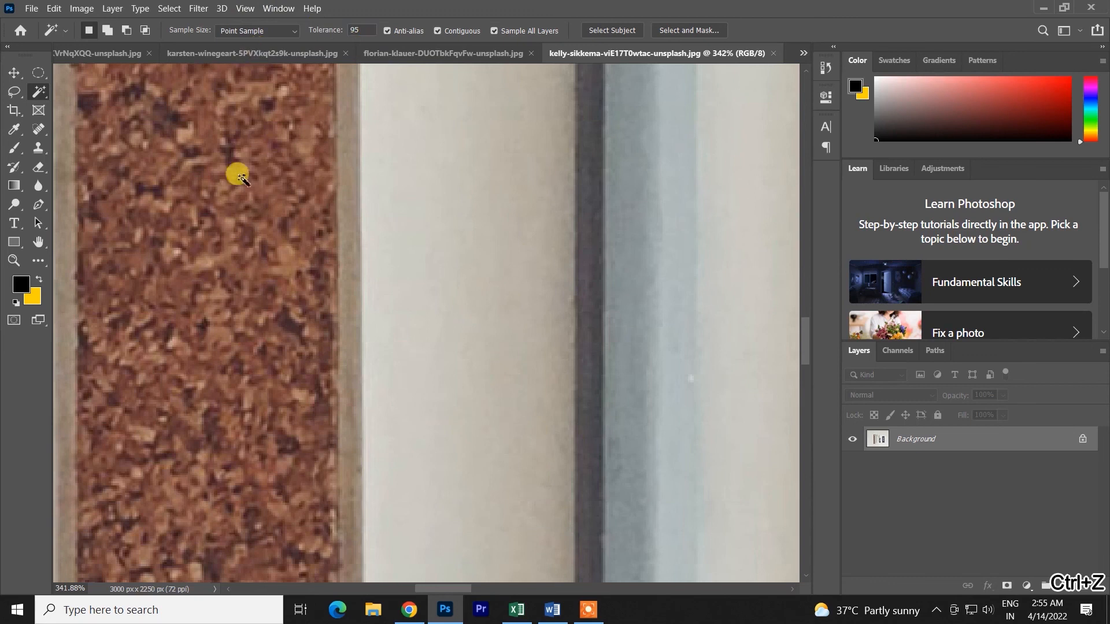
left_click(238, 222)
scroll(238, 229, "down", 3)
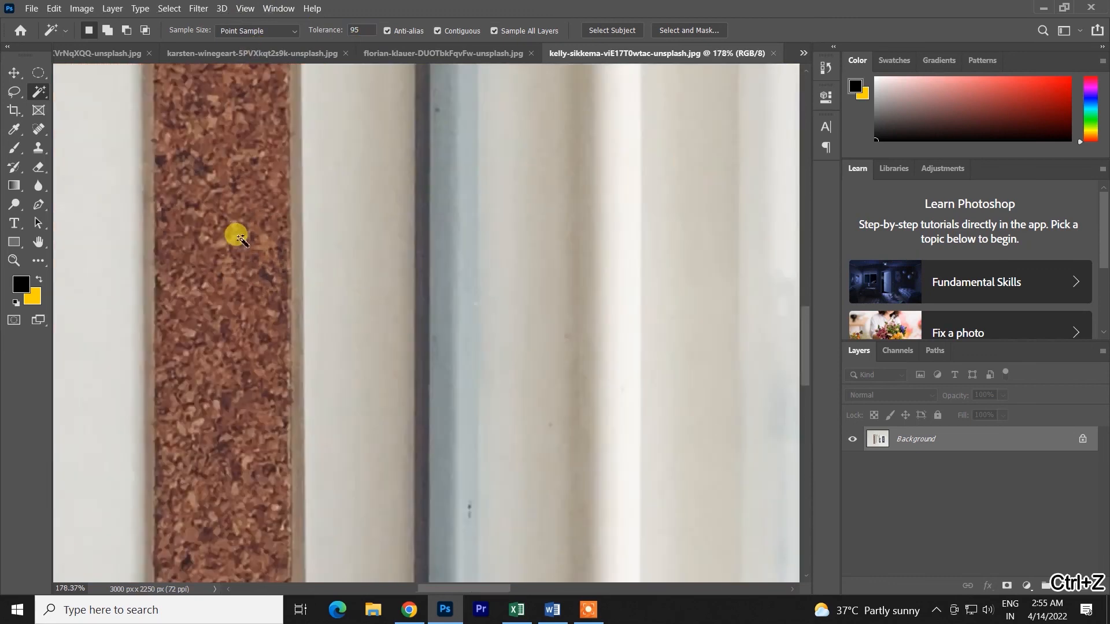
scroll(237, 234, "down", 2)
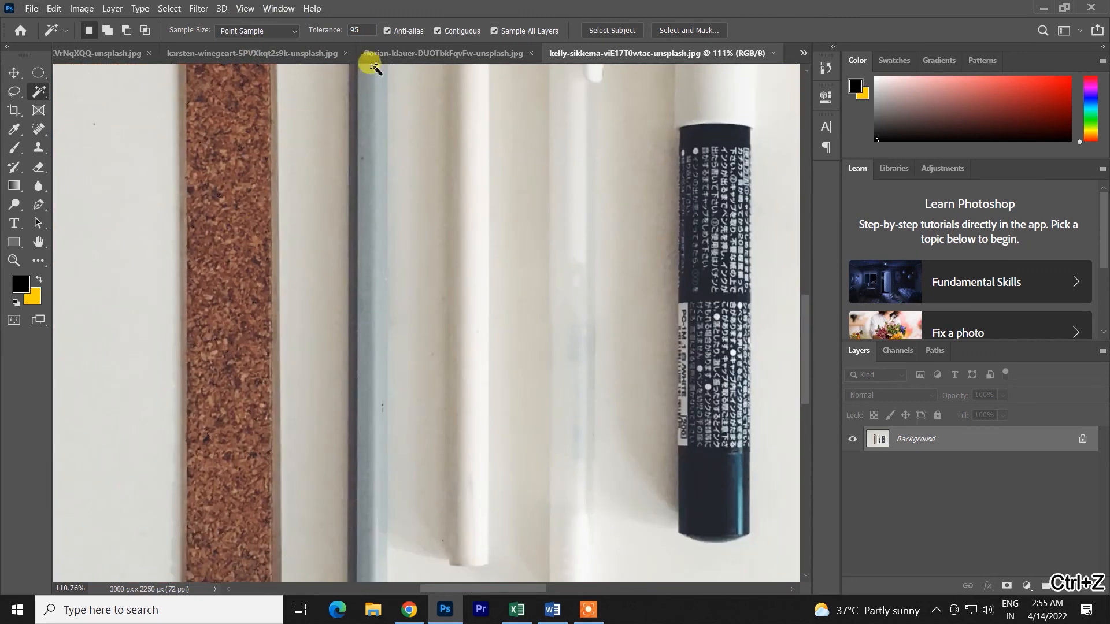
Try selecting the cork ruler at a tolerance of 41, inspect its edge up close and undo the selection.
left_click_drag(325, 29, 315, 30)
left_click(220, 203)
key("ctrl+z")
left_click(243, 208)
scroll(242, 209, "up", 8)
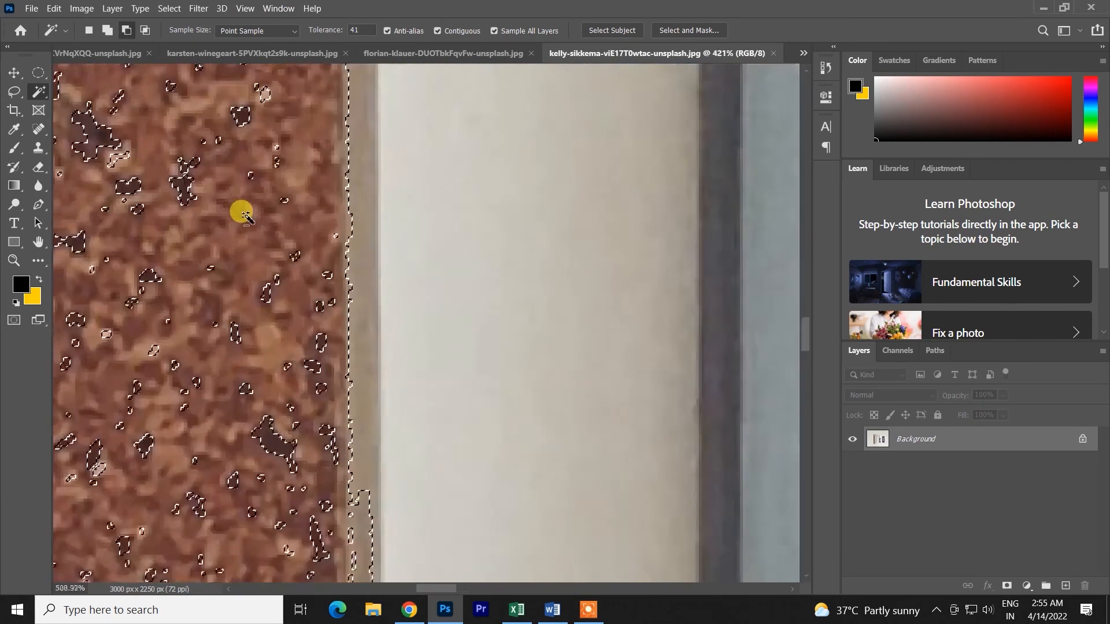
scroll(244, 215, "up", 2)
key("ctrl+z")
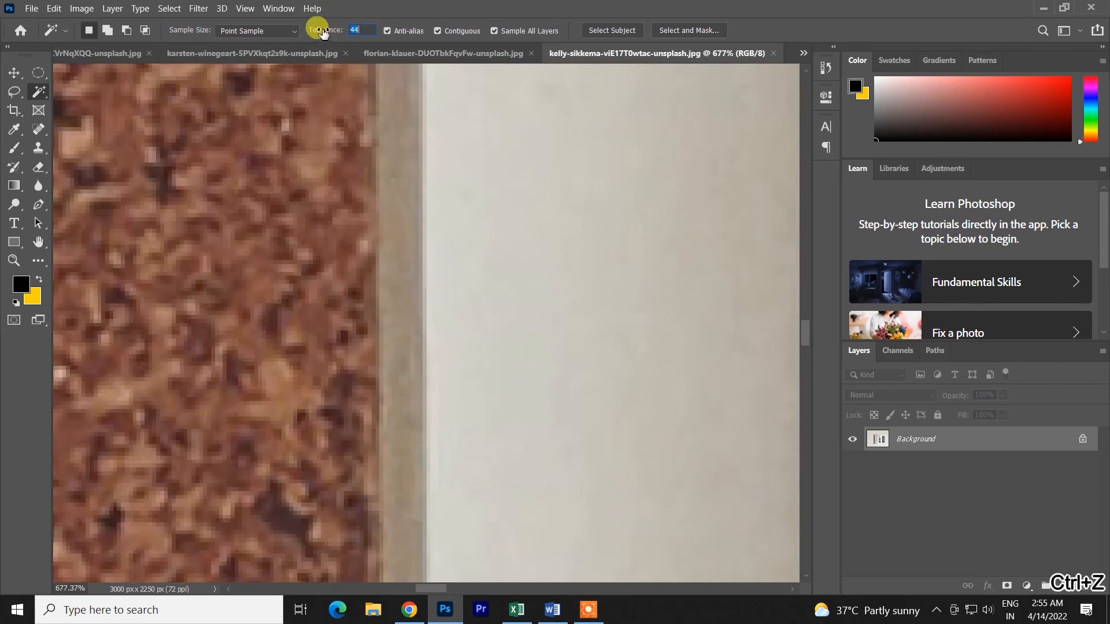
Try selecting the cork ruler at a tolerance of 74 and undo the selection.
scroll(211, 208, "down", 10)
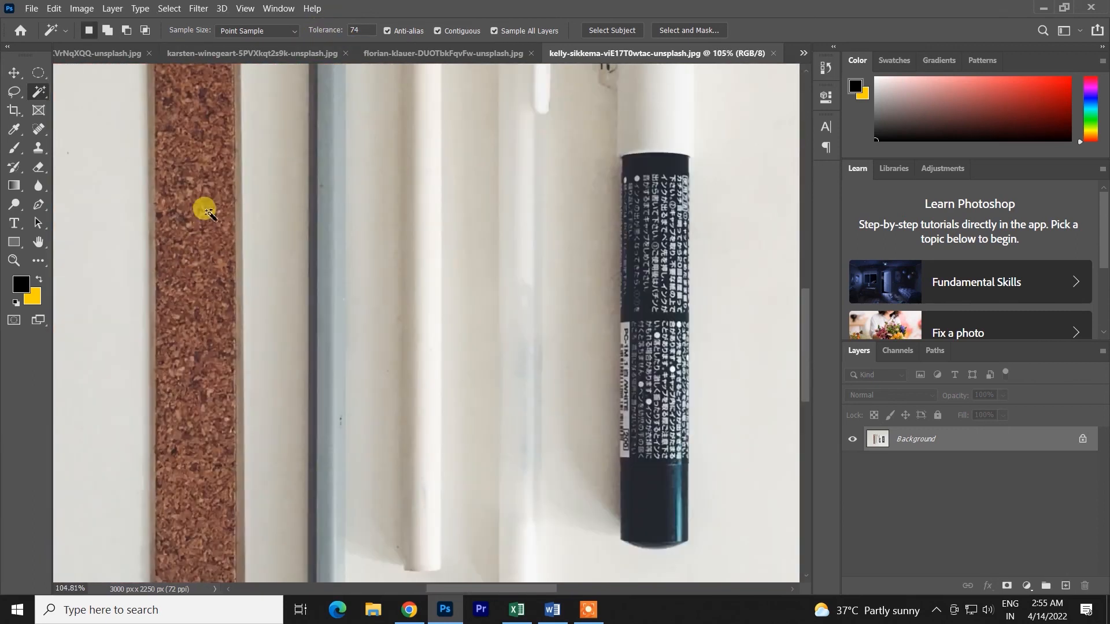
left_click(211, 220)
key("ctrl+z")
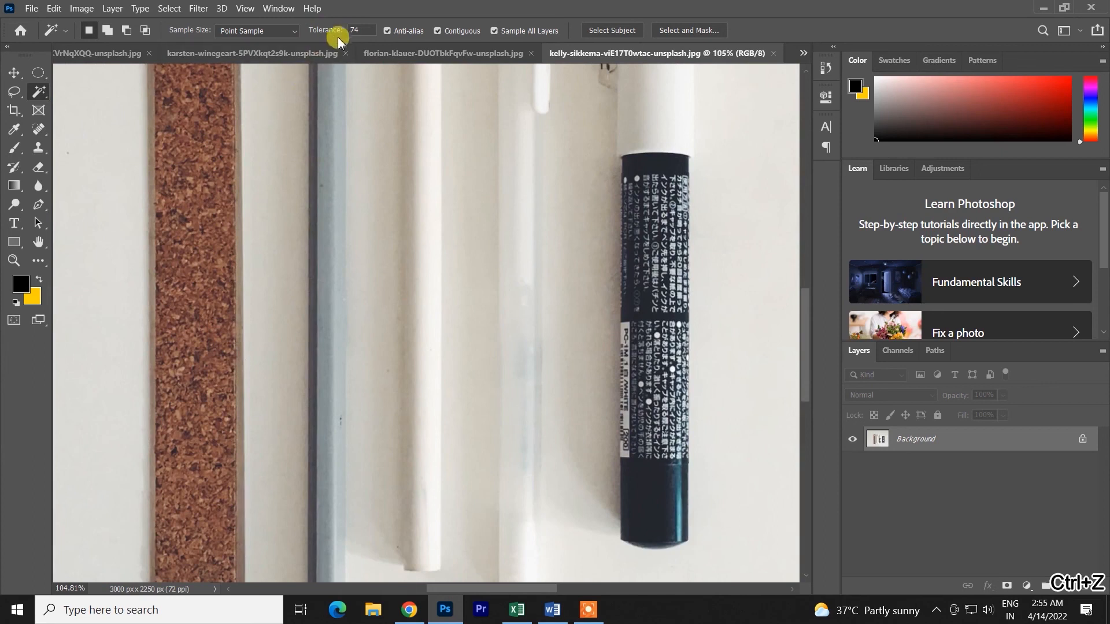
Select the cork ruler at a tolerance of 90, check the selection around the whole ruler and undo it.
left_click_drag(327, 29, 344, 33)
left_click(173, 198)
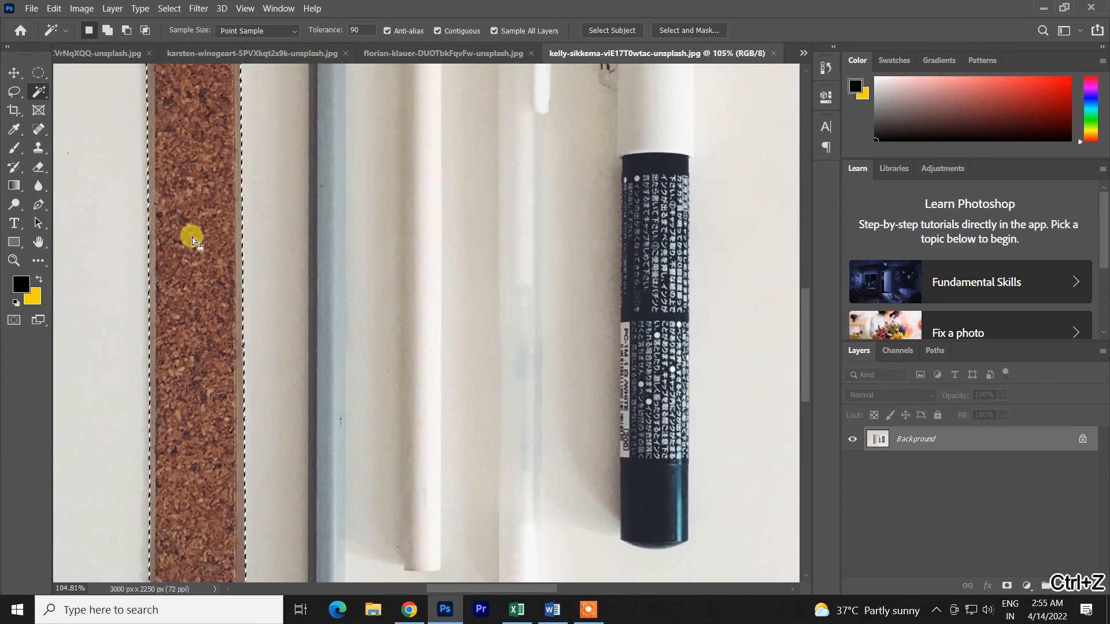
scroll(185, 235, "down", 5)
scroll(296, 363, "up", 1)
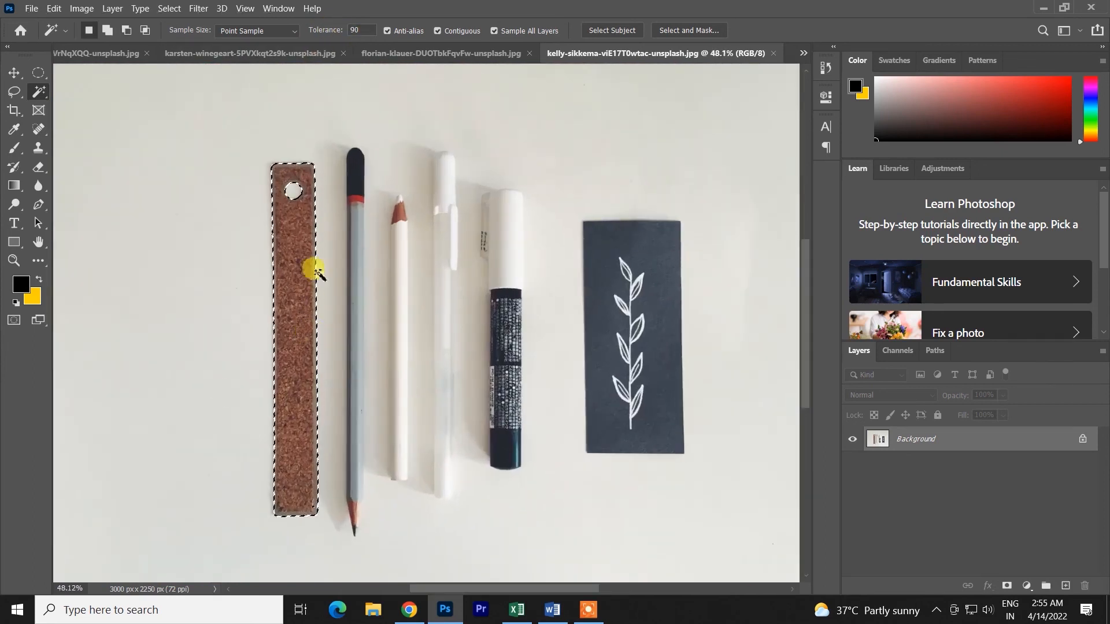
key("ctrl+z")
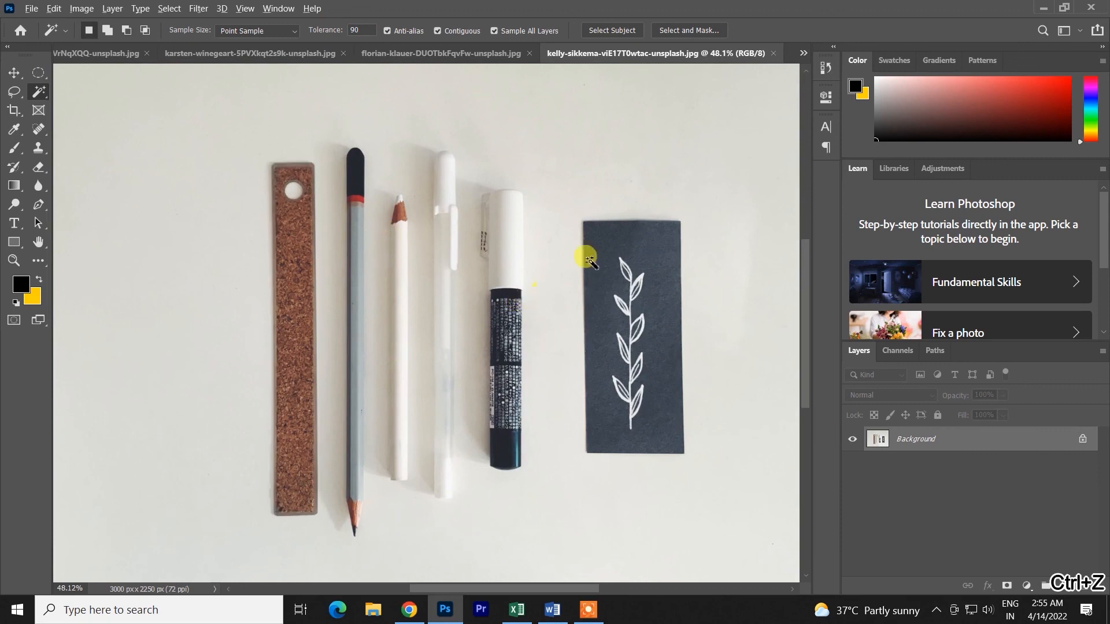